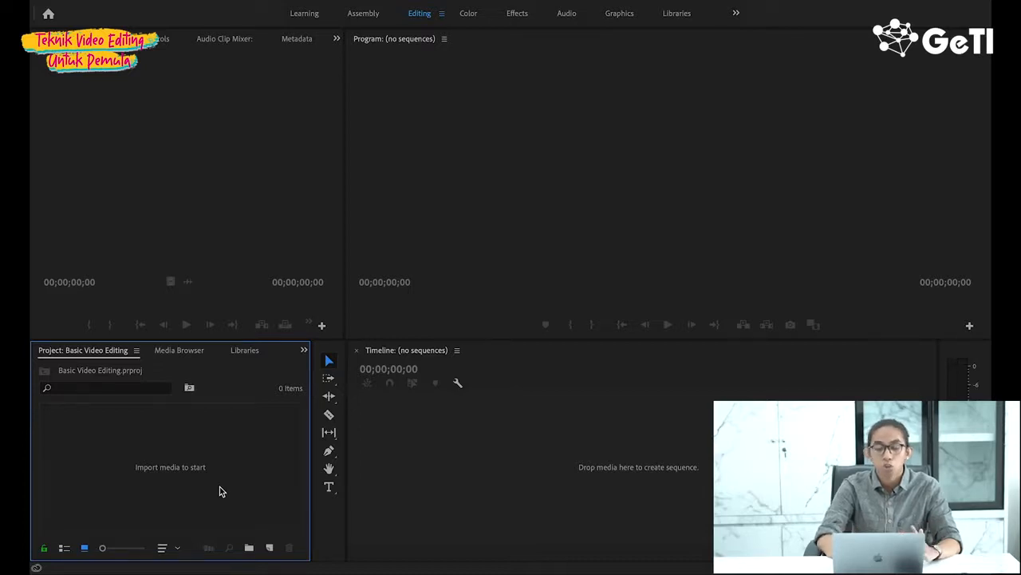
- Switch to Finder and import all the MTS clips from 00028.MTS to 00039.MTS in the EP 5 folder into the project
left_click(124, 556)
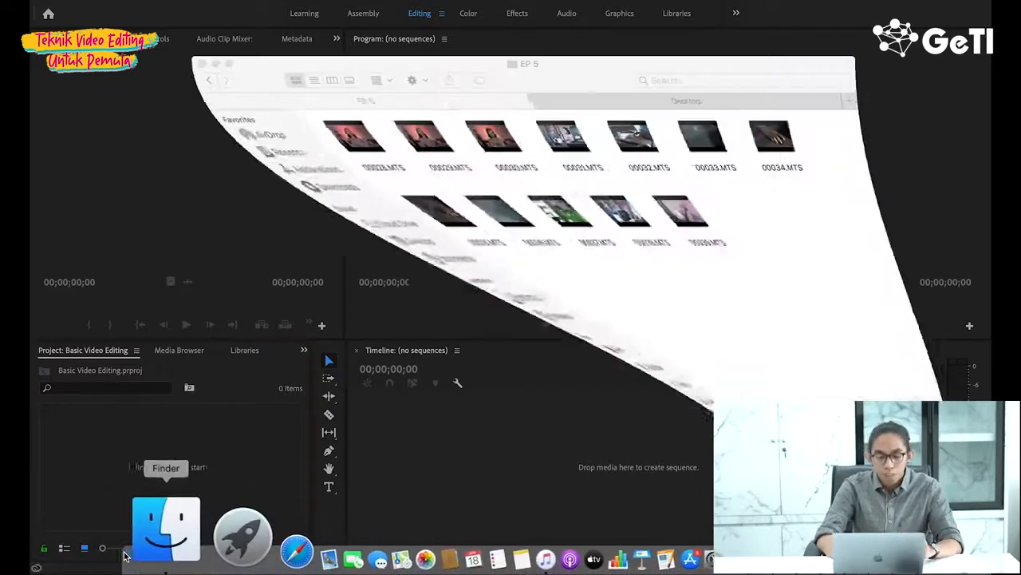
left_click_drag(566, 64, 683, 15)
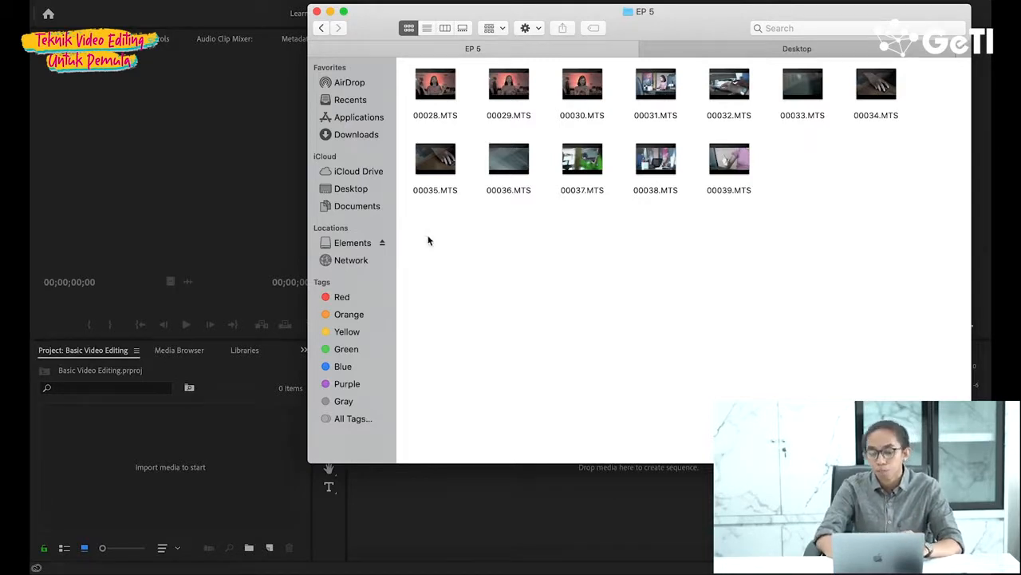
left_click_drag(418, 219, 907, 75)
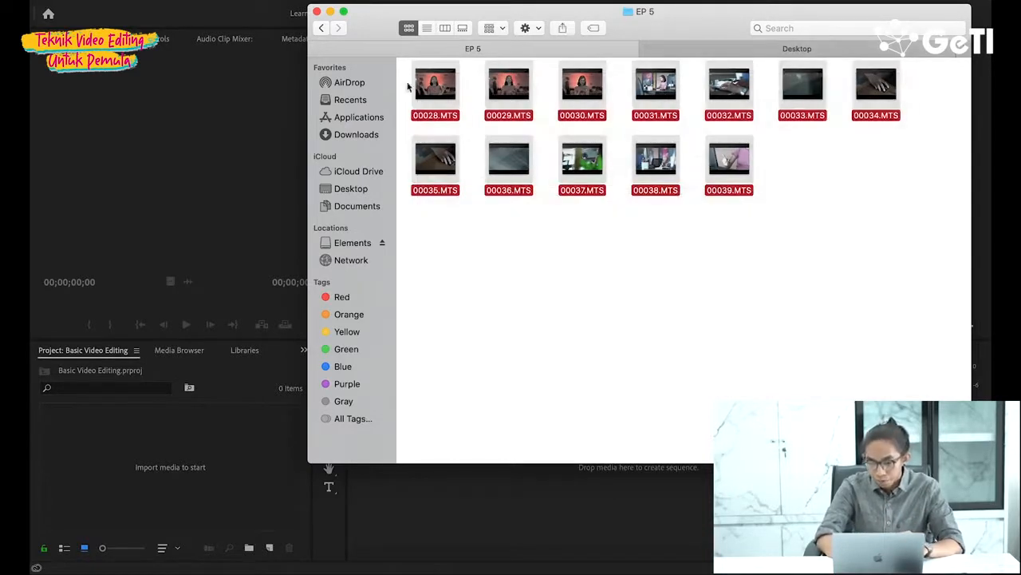
left_click(447, 94)
left_click_drag(448, 94, 420, 142)
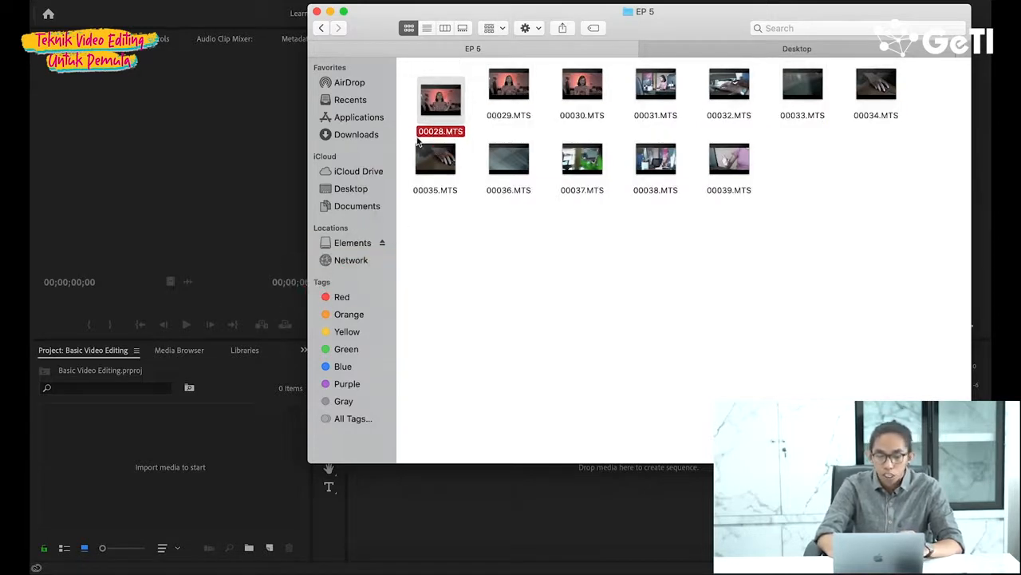
left_click_drag(426, 229, 904, 88)
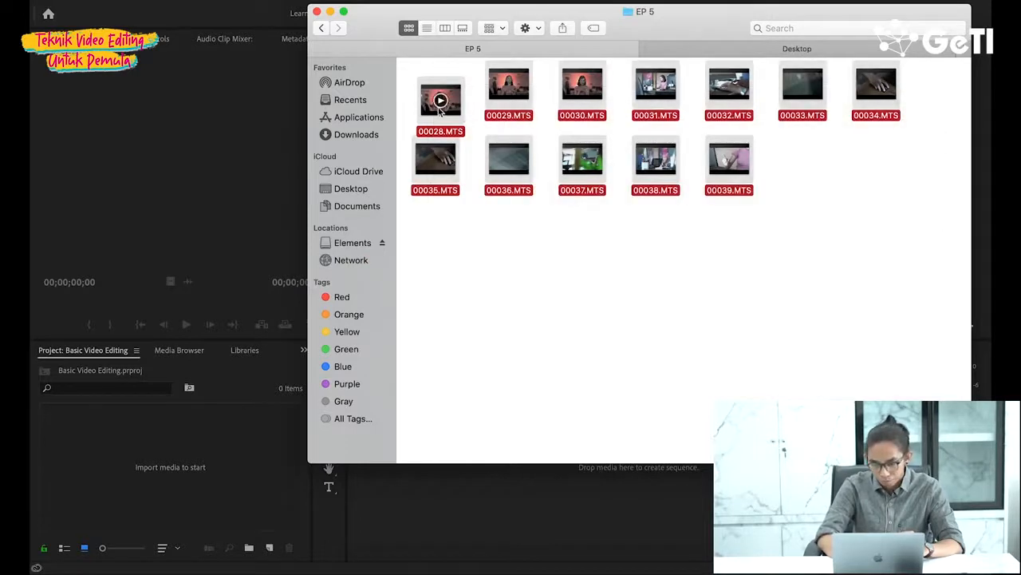
left_click_drag(440, 100, 144, 467)
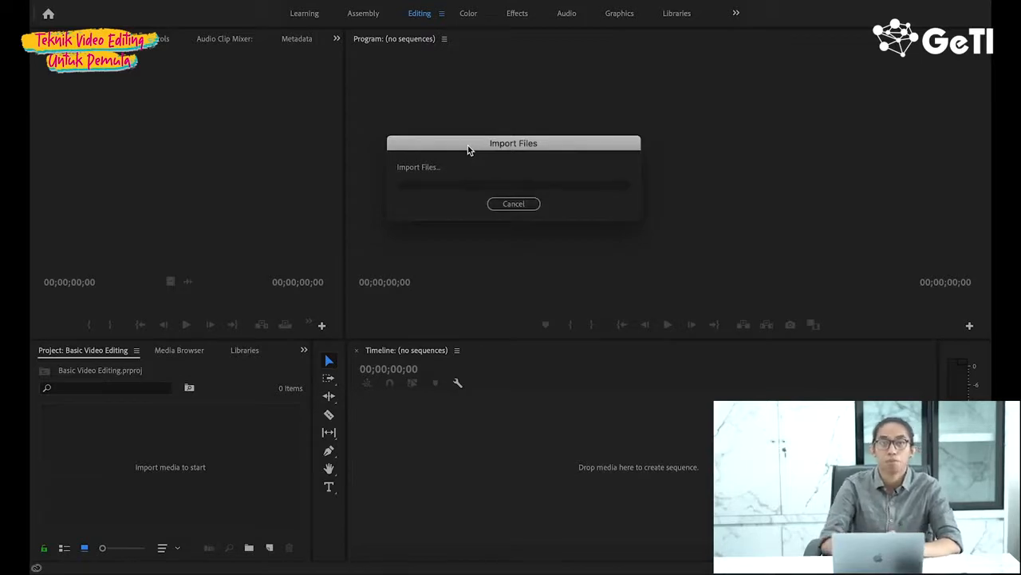
- Look through the imported clips and open 00028.MTS in the Source Monitor
left_click(114, 455)
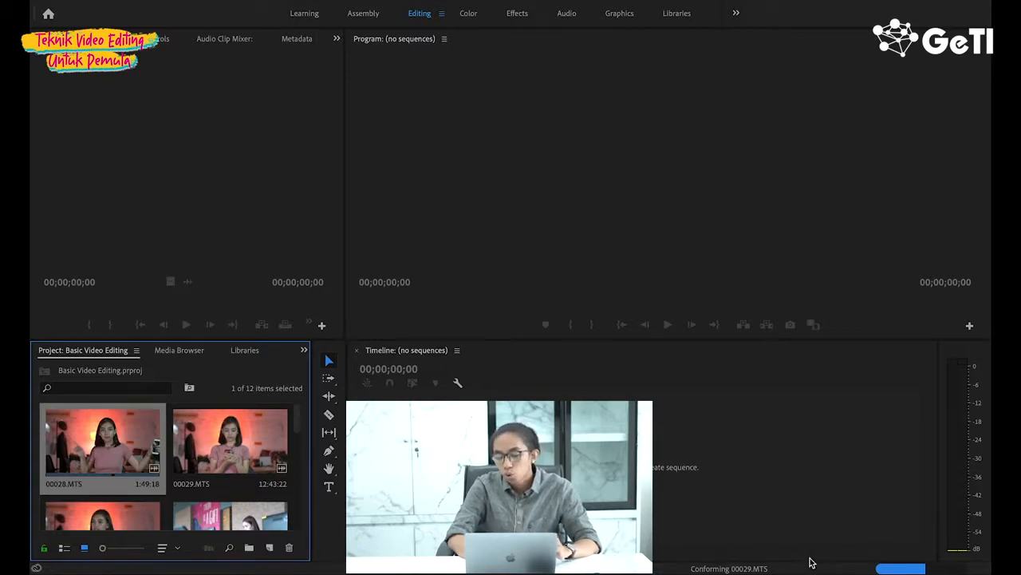
mouse_move(820, 567)
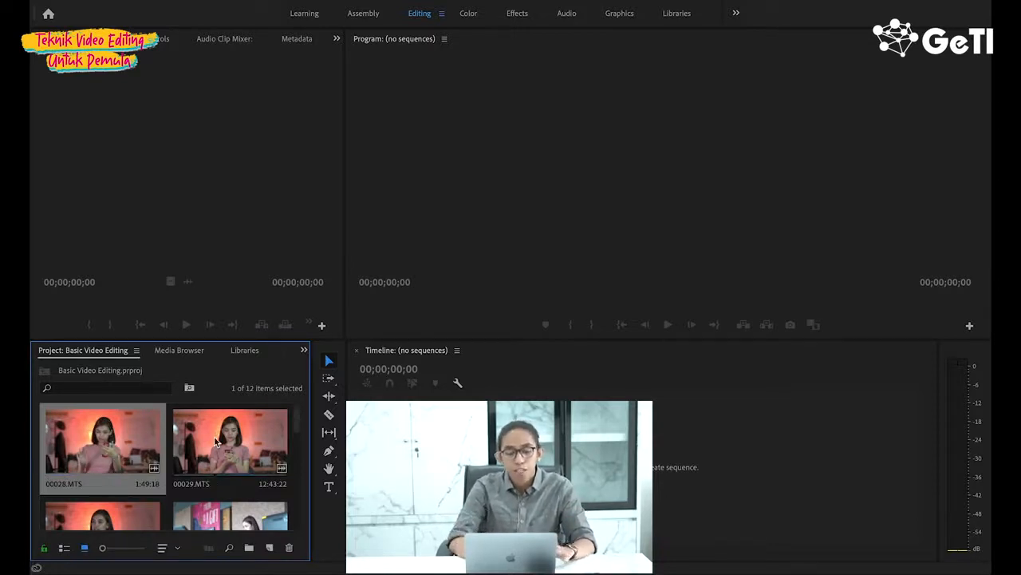
scroll(214, 440, "down", 2)
scroll(131, 439, "down", 3)
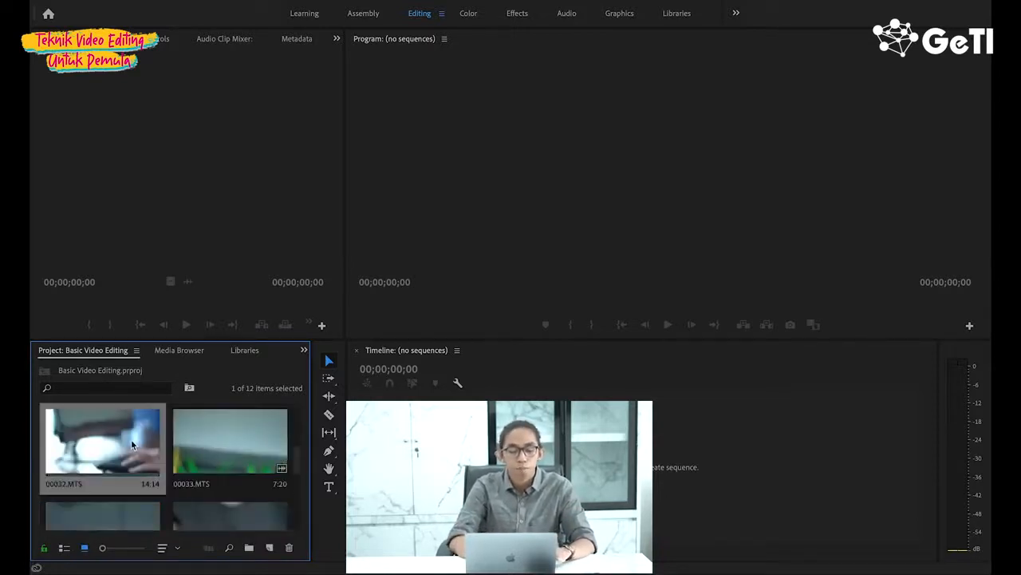
scroll(221, 480, "up", 2)
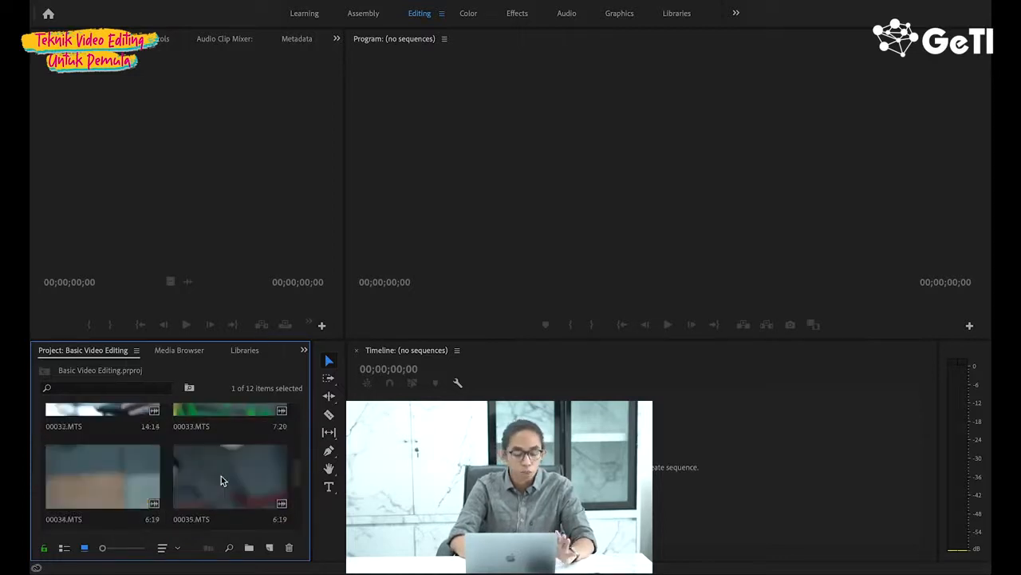
scroll(221, 475, "up", 2)
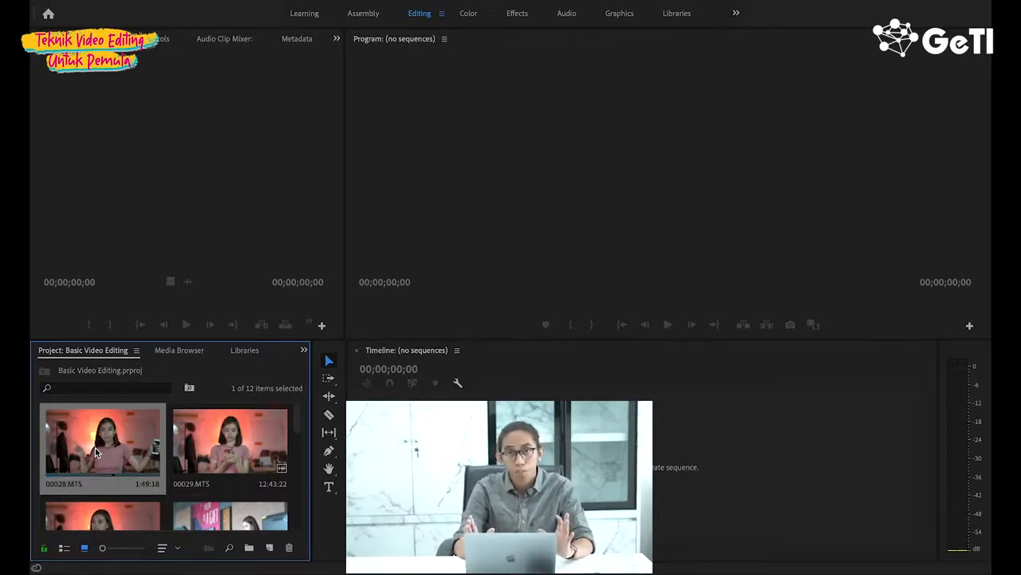
double_click(95, 447)
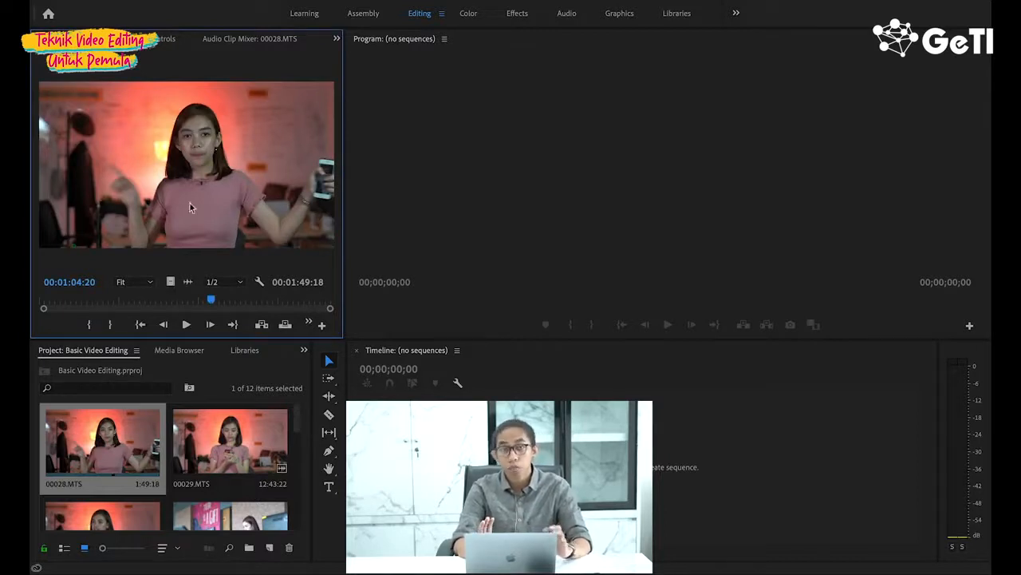
- Preview clip 00028.MTS by scrubbing and playing it in the Source Monitor, and return the playhead to the clip's start
left_click(42, 302)
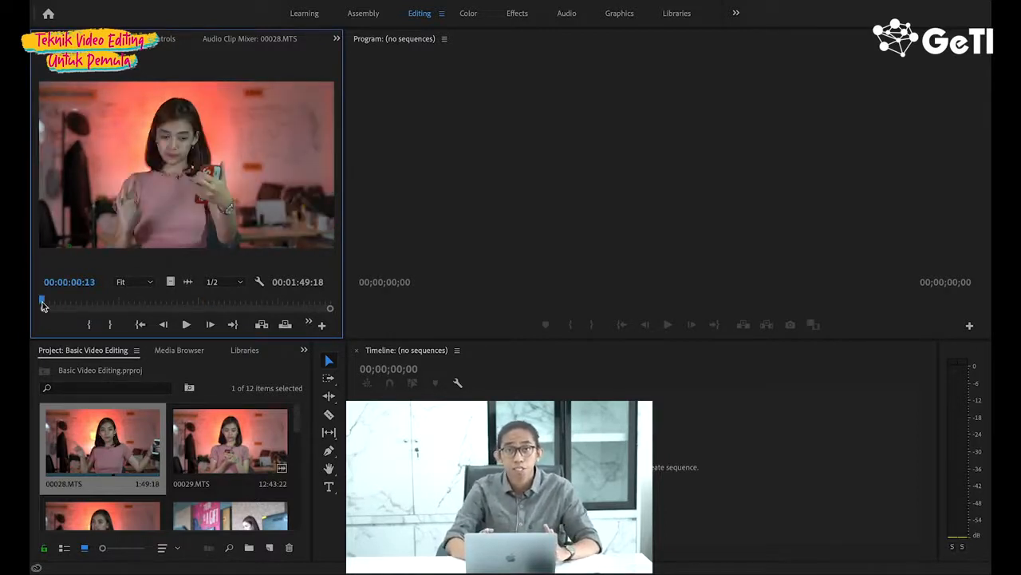
left_click_drag(43, 302, 100, 302)
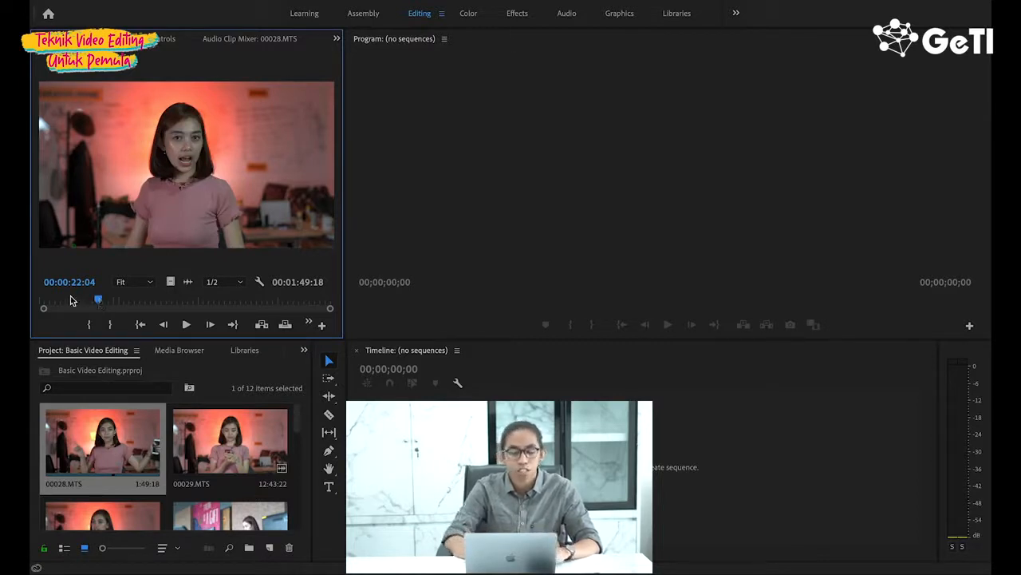
left_click(38, 303)
key("space")
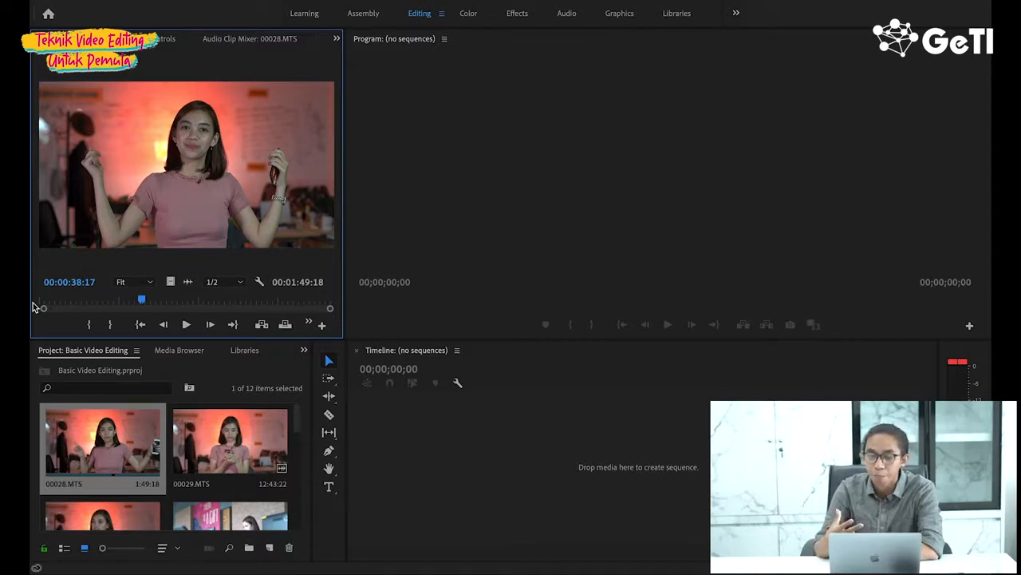
left_click_drag(48, 302, 139, 302)
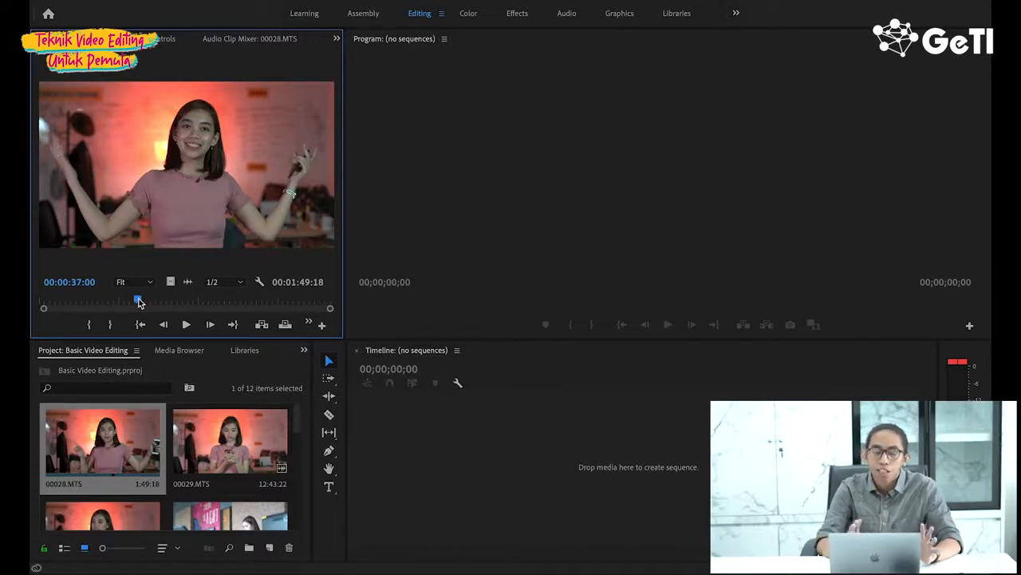
left_click(42, 302)
left_click_drag(43, 304, 32, 313)
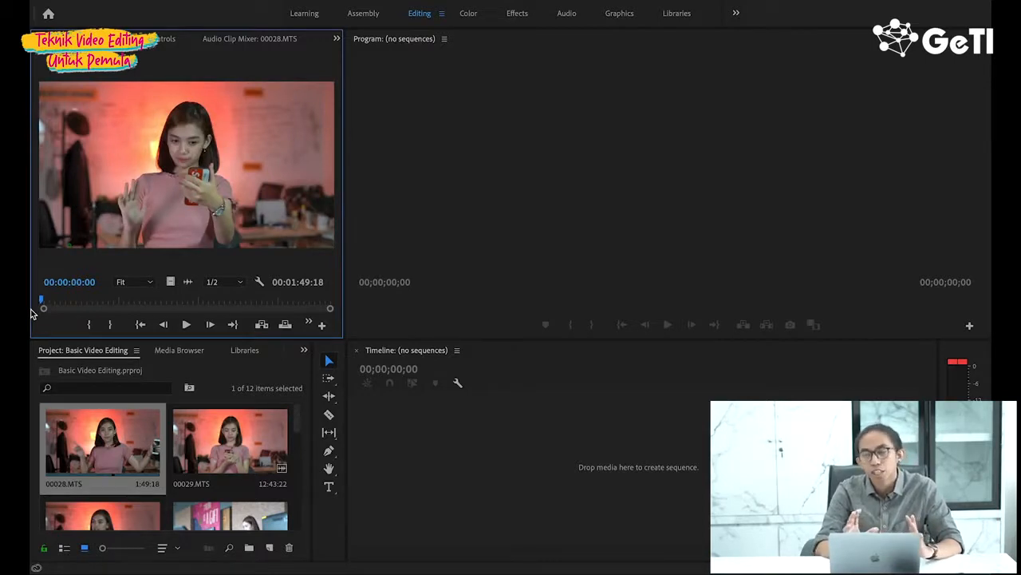
- Start a new sequence and choose the AVCHD 1080p25 preset for it
left_click(492, 444)
left_click(163, 506)
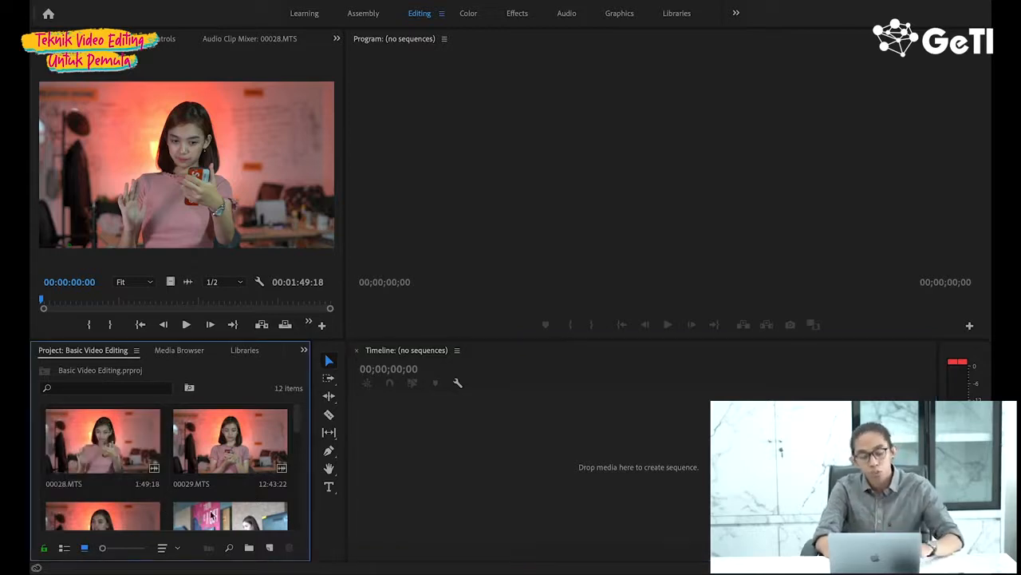
left_click(269, 549)
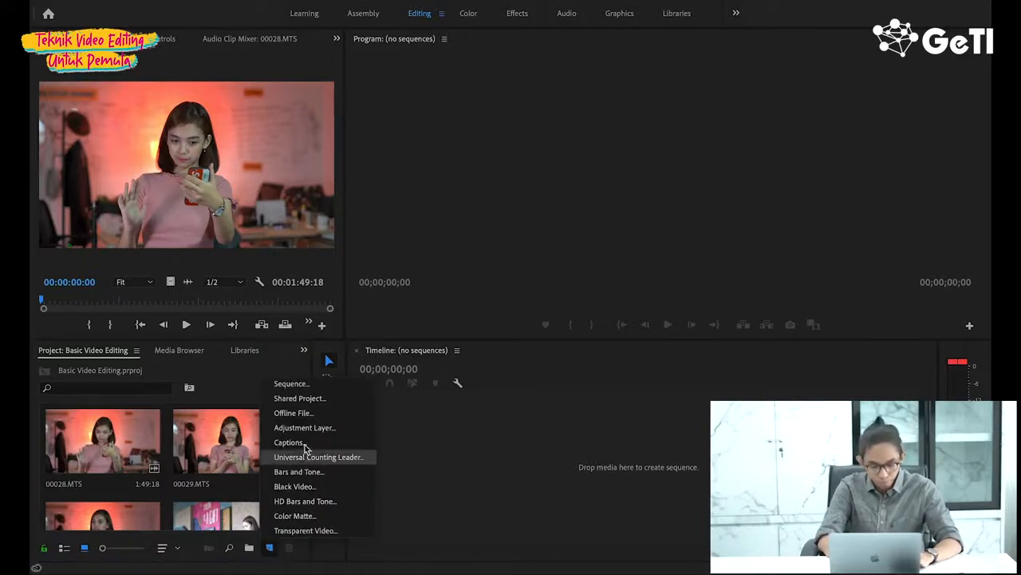
left_click(311, 383)
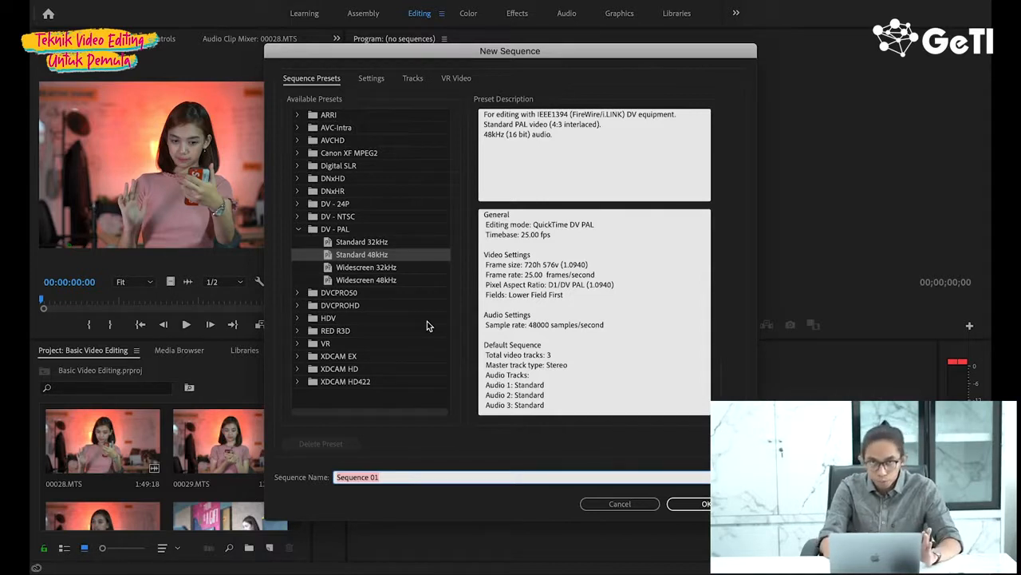
left_click(298, 141)
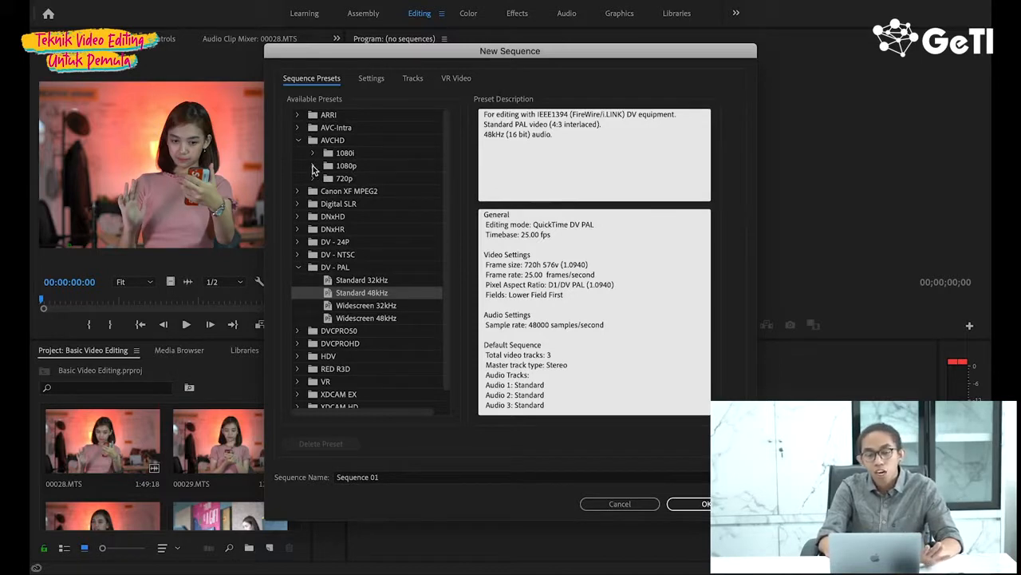
left_click(312, 166)
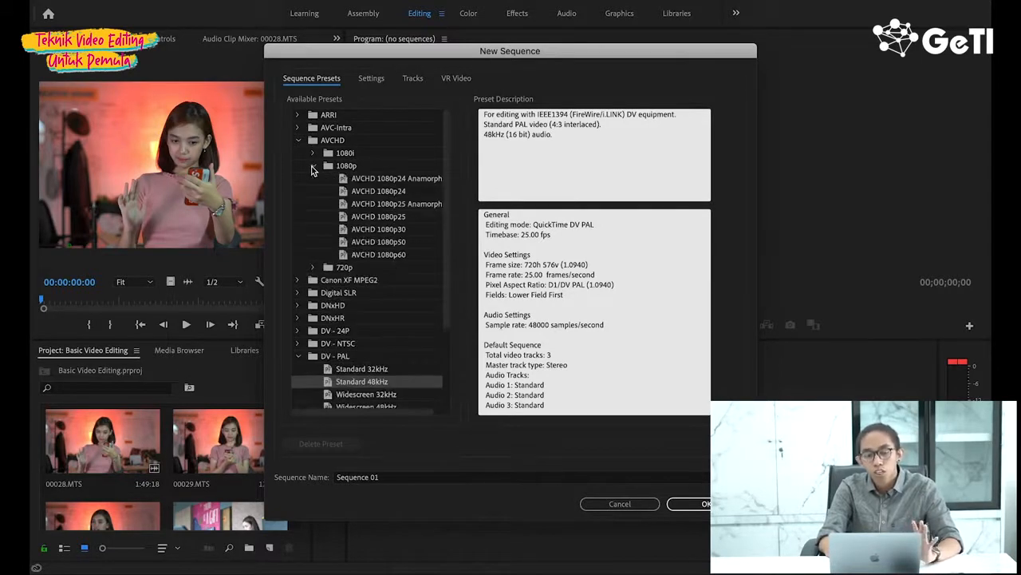
left_click(386, 233)
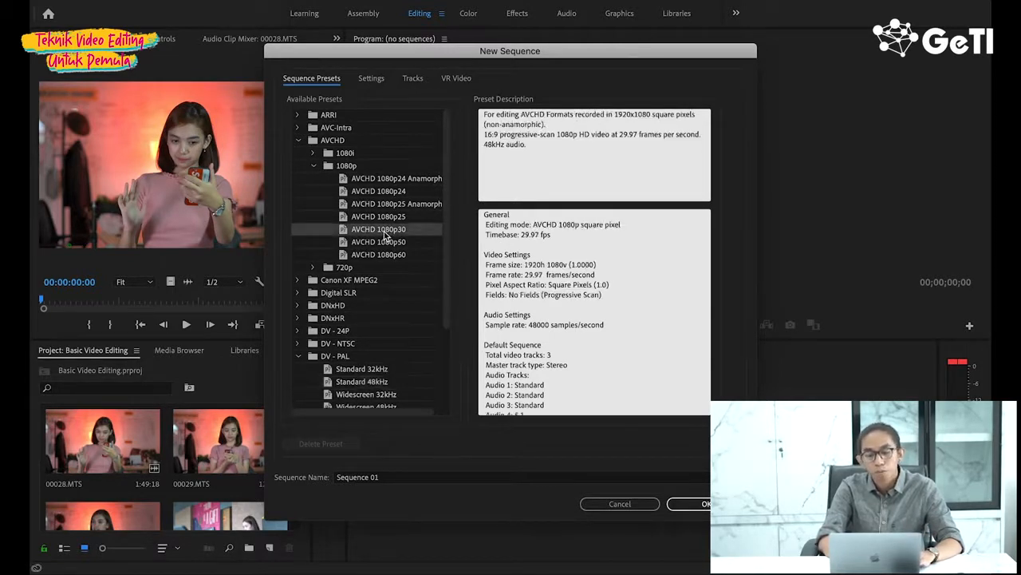
left_click(386, 219)
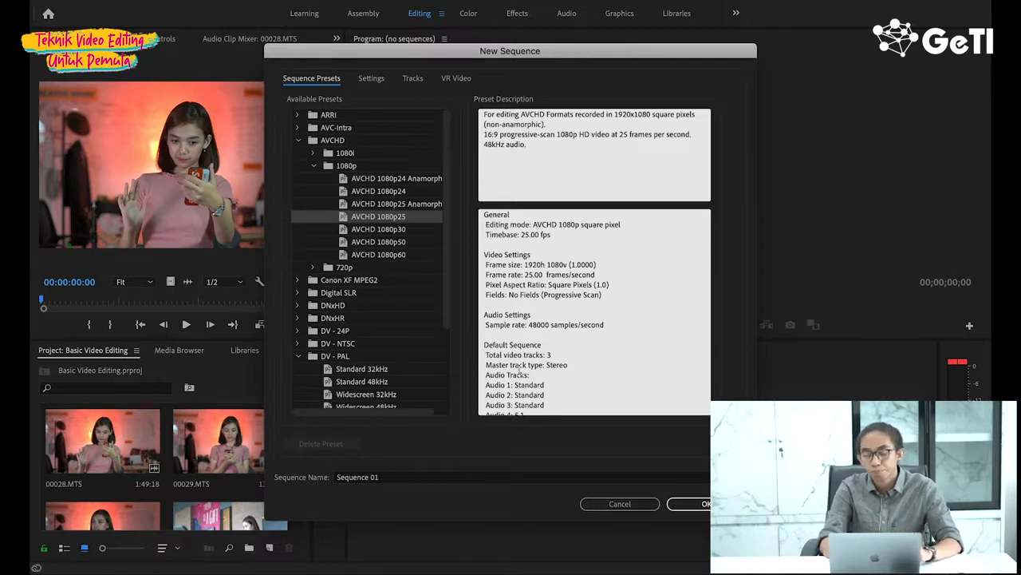
- Name the sequence GeTI Tech Review EP.5 and create it
double_click(394, 479)
triple_click(393, 479)
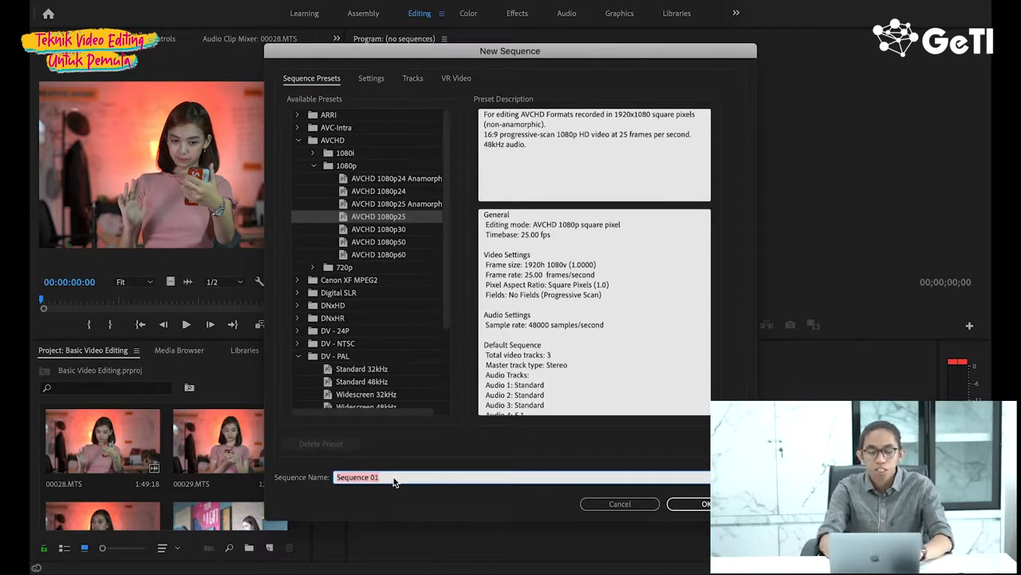
type("Ge")
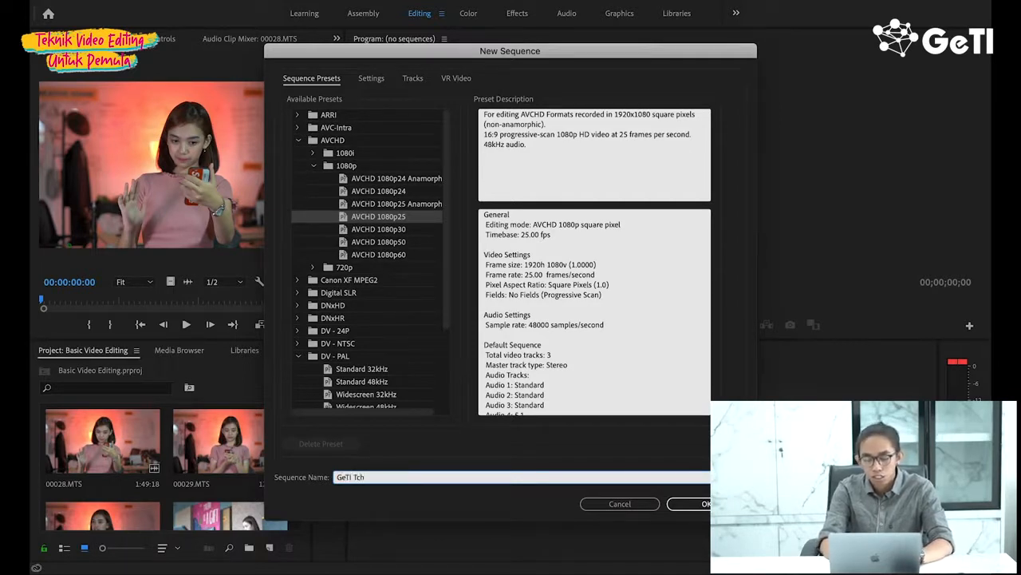
type("TI Tech")
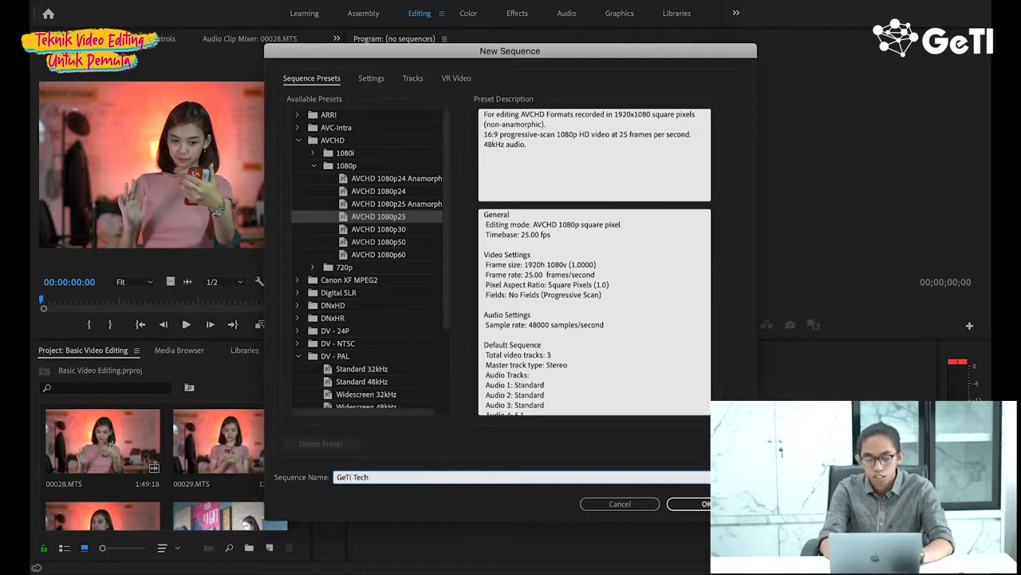
type(" Review EP")
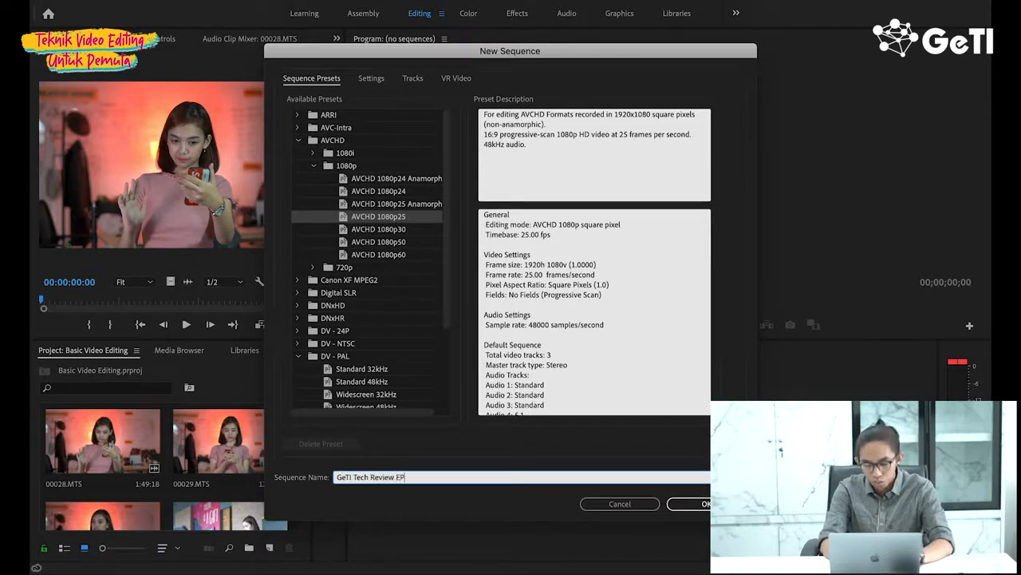
type(".5")
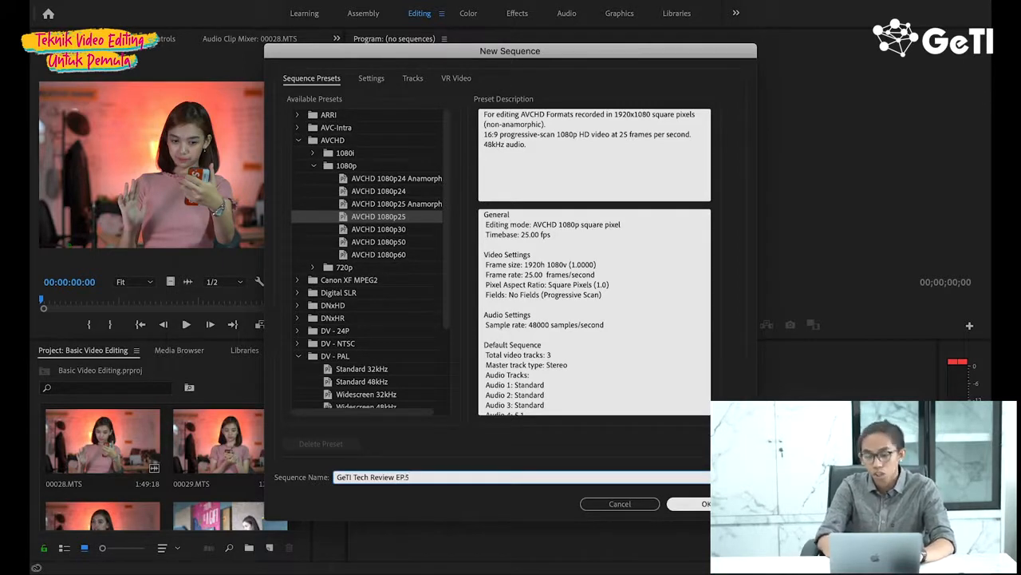
key("Return")
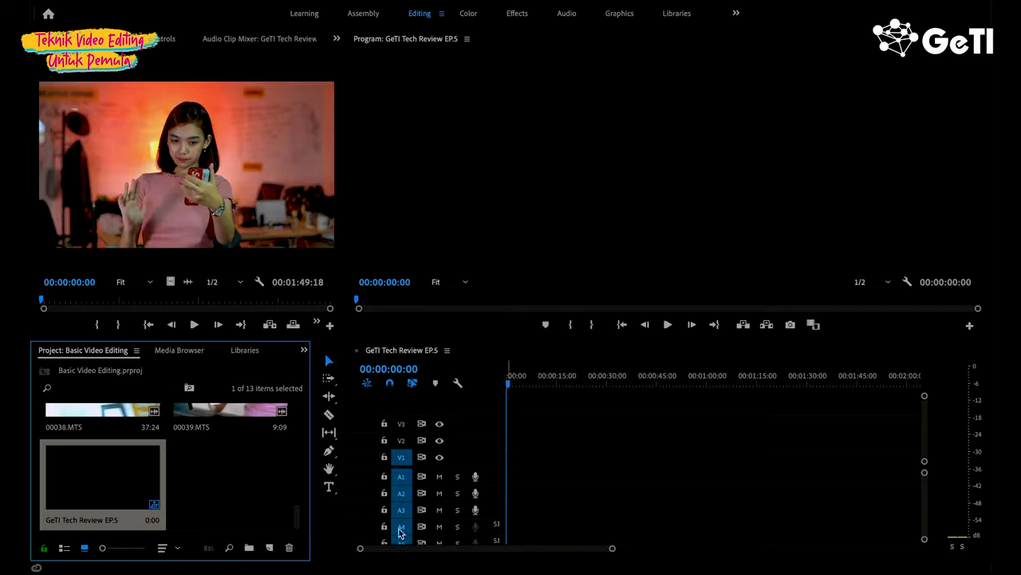
left_click(610, 429)
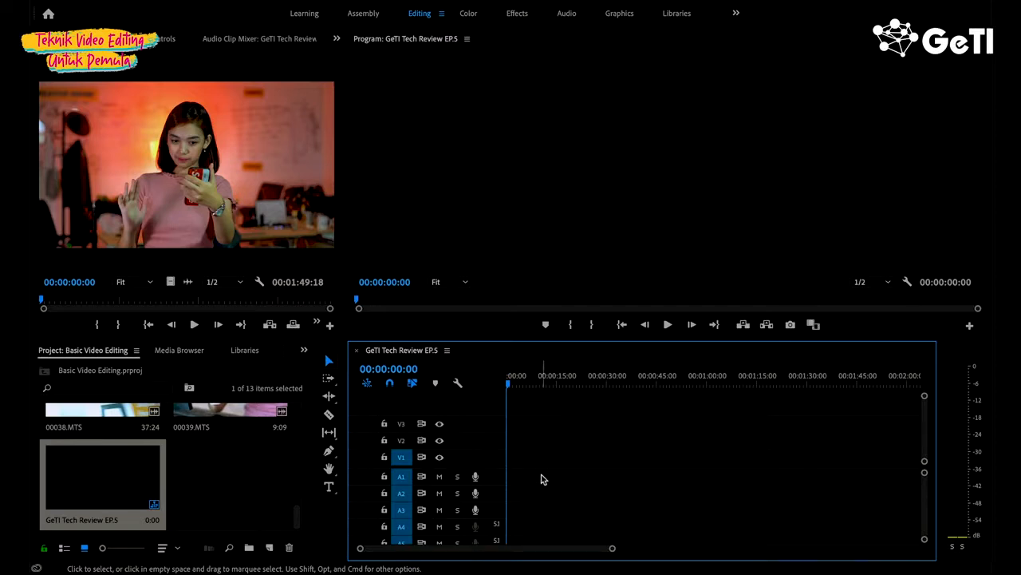
scroll(542, 479, "down", 1)
scroll(542, 479, "up", 1)
- Cue clip 00028.MTS to about 00:00:03:14 in the Source Monitor and maximize the monitor
left_click(194, 191)
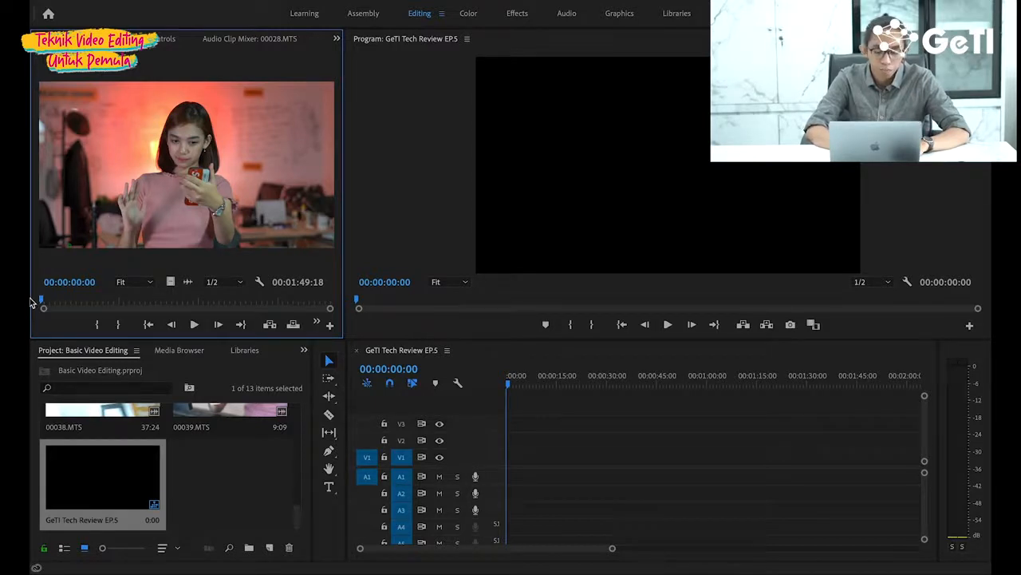
key("space")
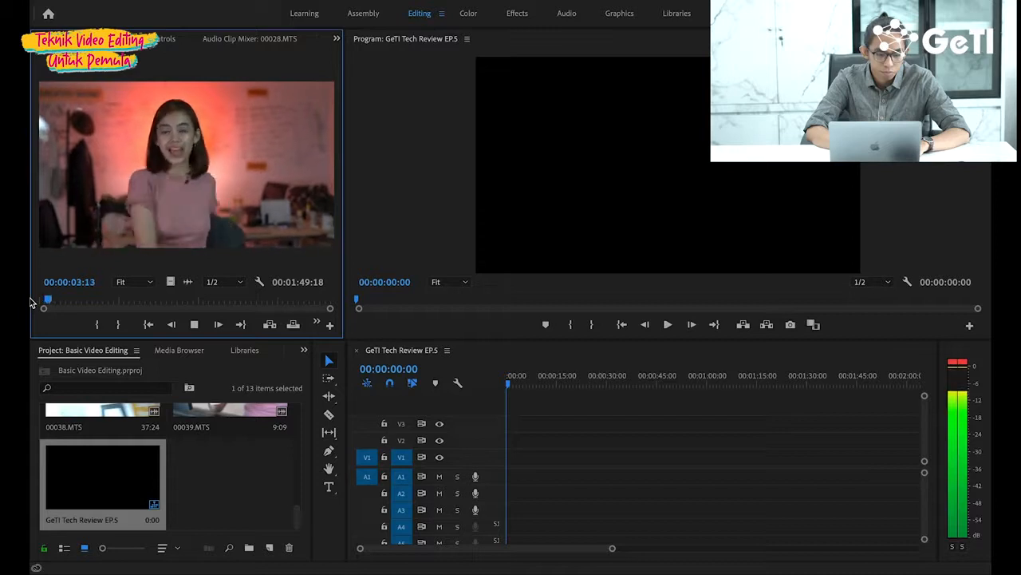
key("space")
key("Left")
key("Left")
key("Left")
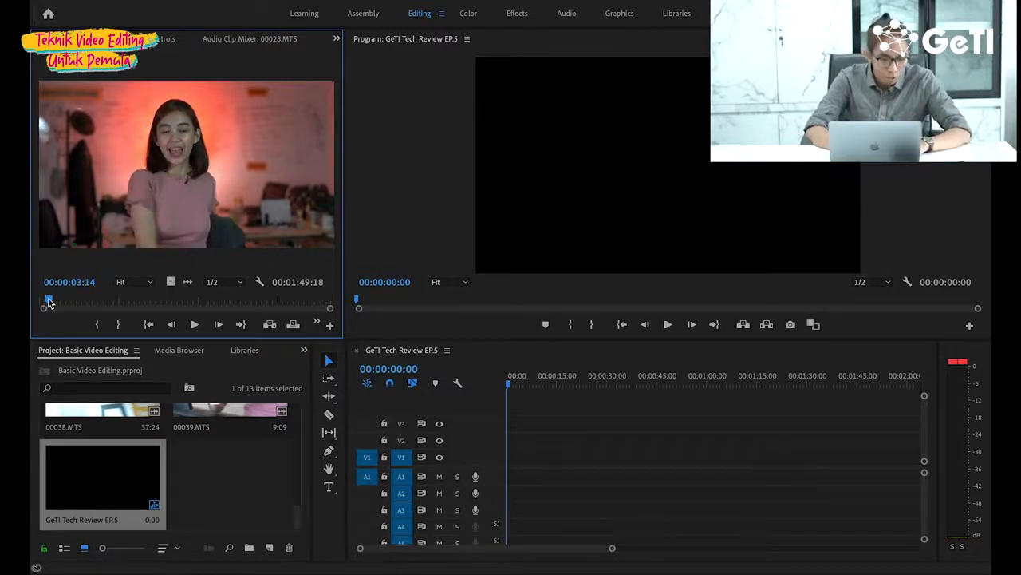
key("grave")
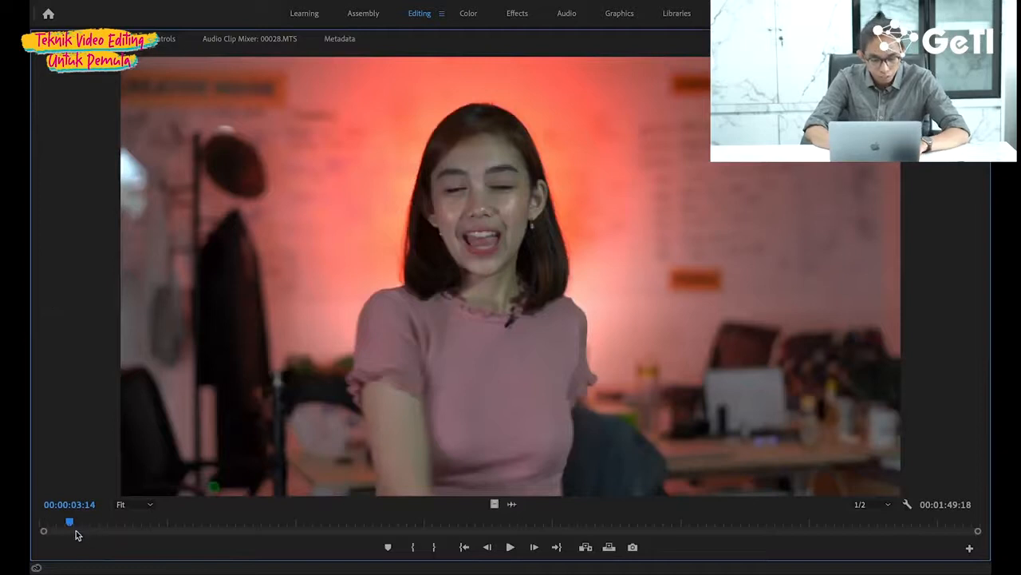
- Mark an In point at 00:00:03:12 on source clip 00028.MTS and restore the Source Monitor to normal size
left_click_drag(70, 523, 69, 527)
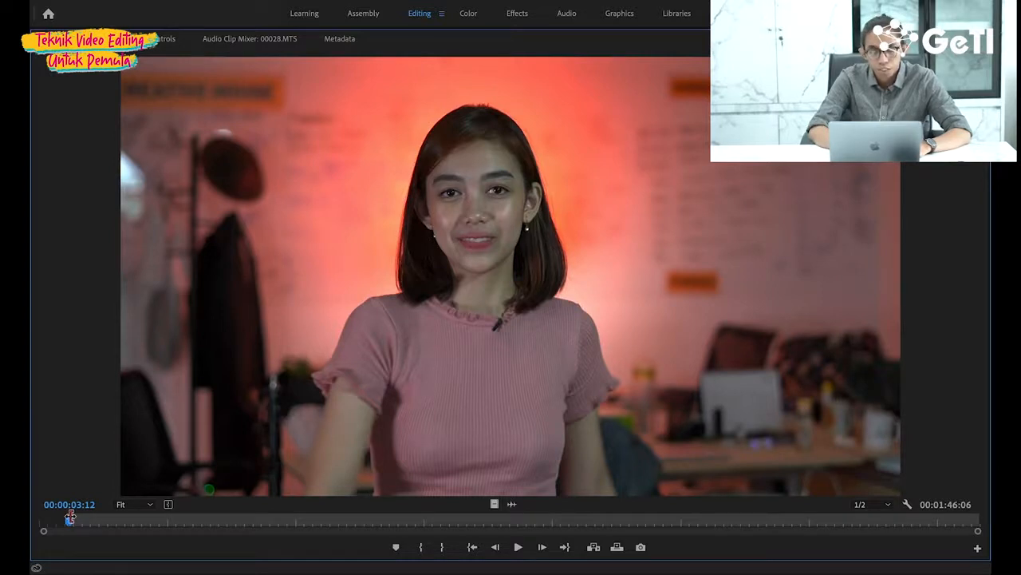
left_click(422, 550)
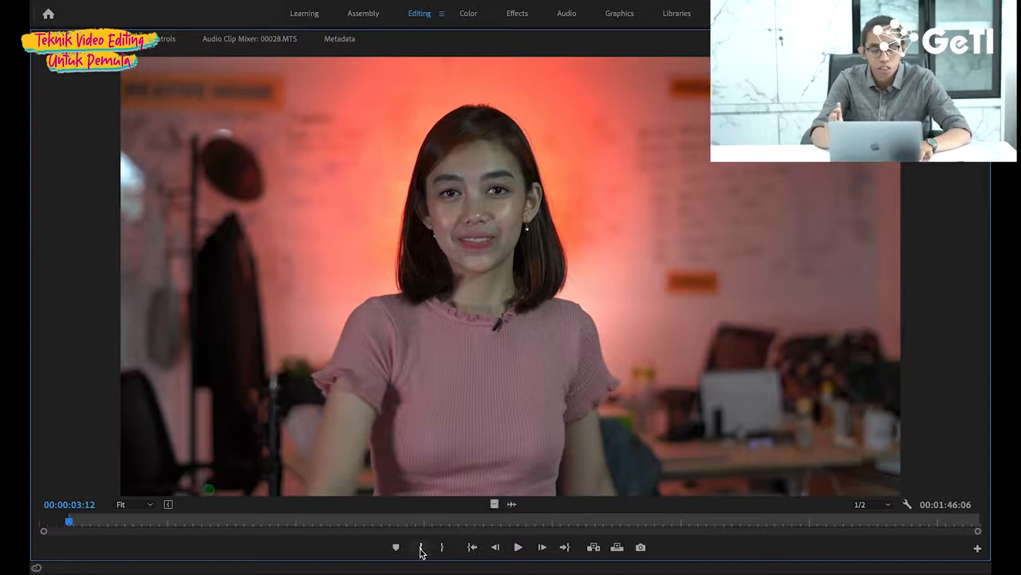
key("grave")
- Play through clip 00028.MTS to find where the first segment ends and mark an Out point at 00:00:31:01
left_click_drag(62, 300, 132, 300)
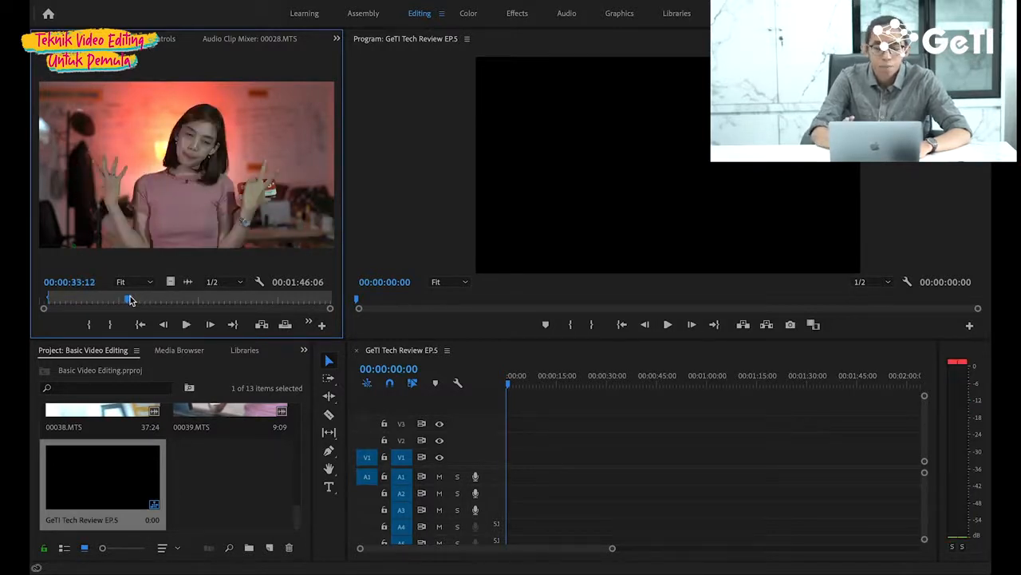
key("space")
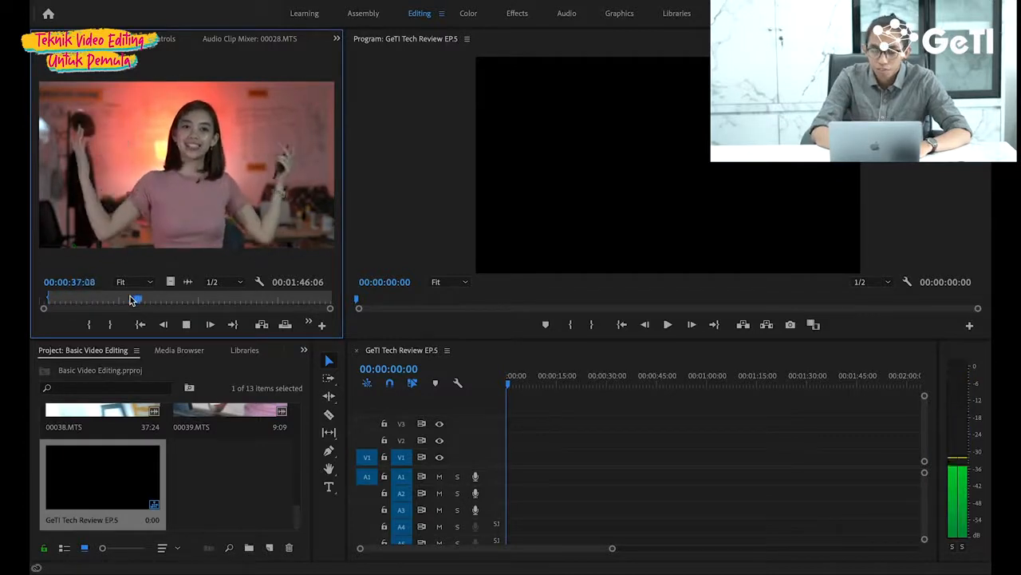
left_click_drag(133, 300, 114, 300)
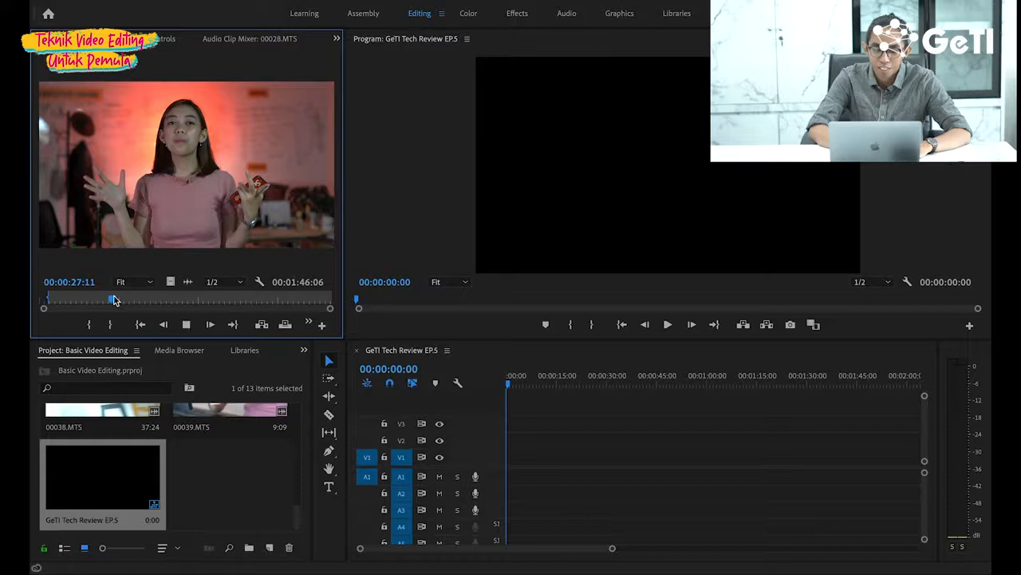
key("space")
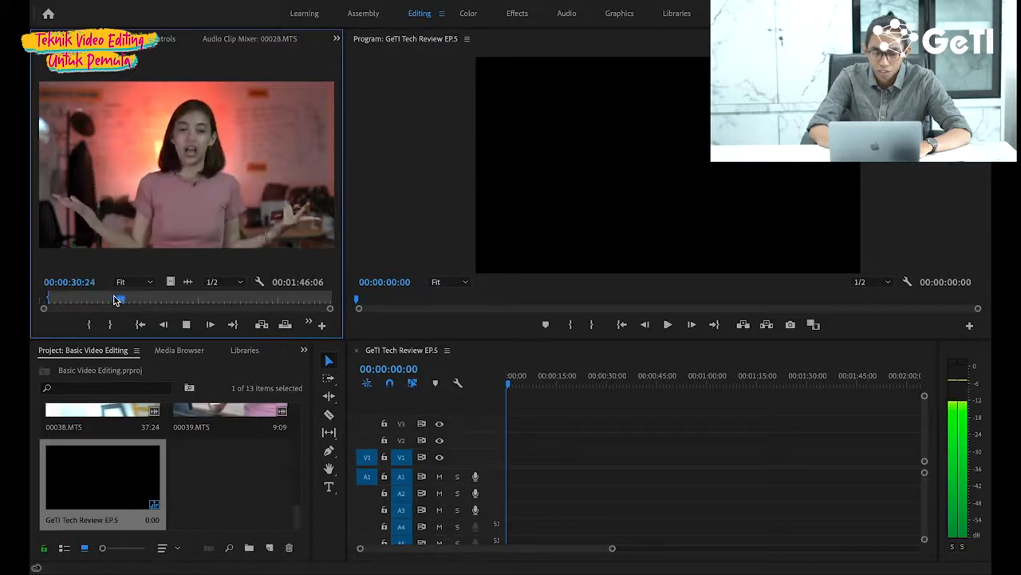
key("space")
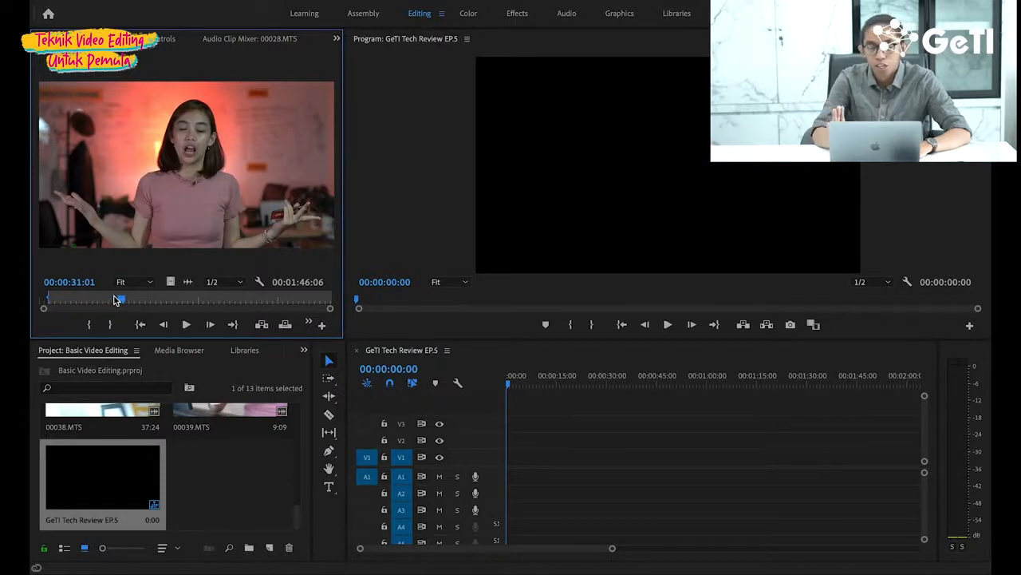
key("grave")
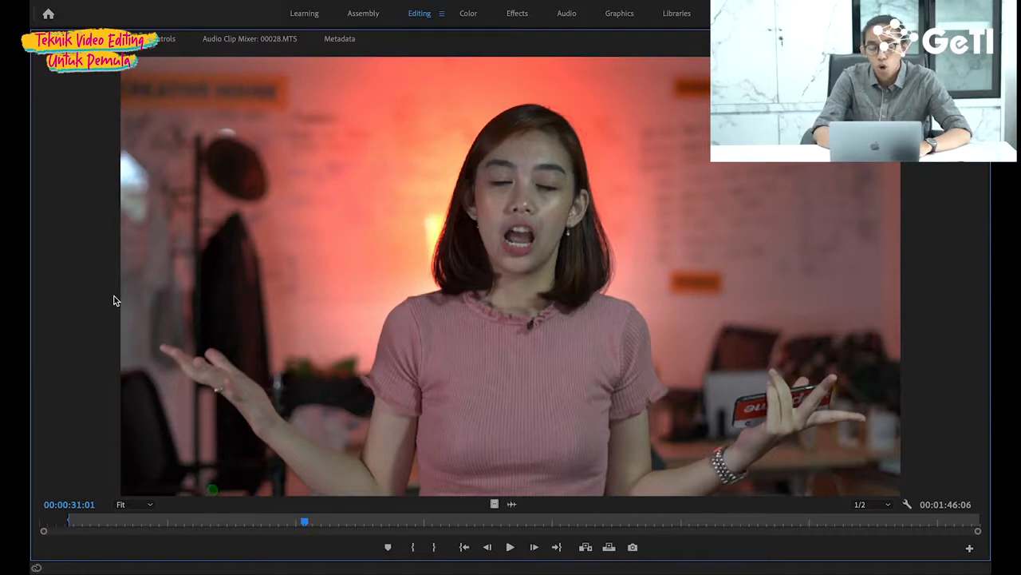
key("o")
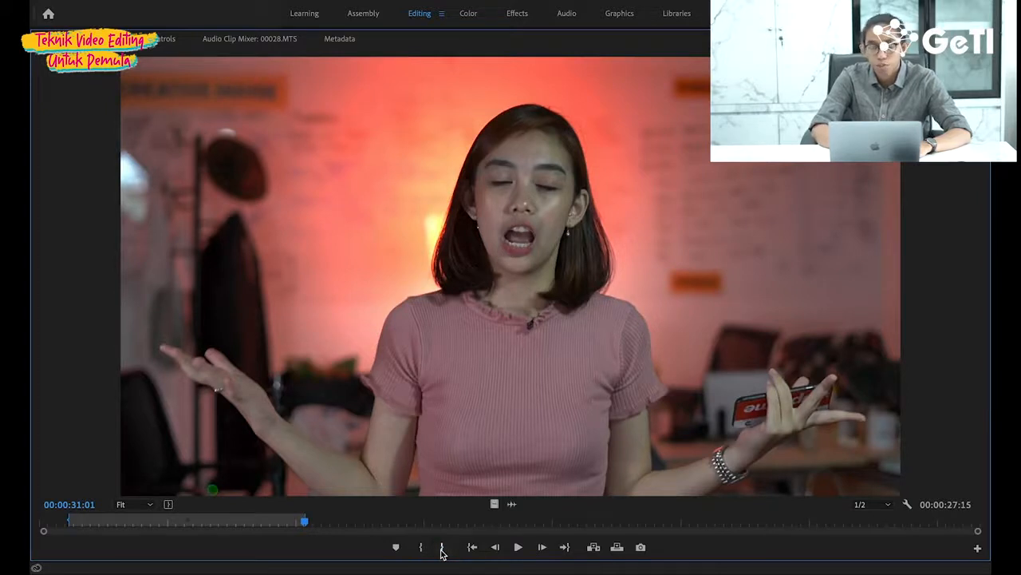
key("grave")
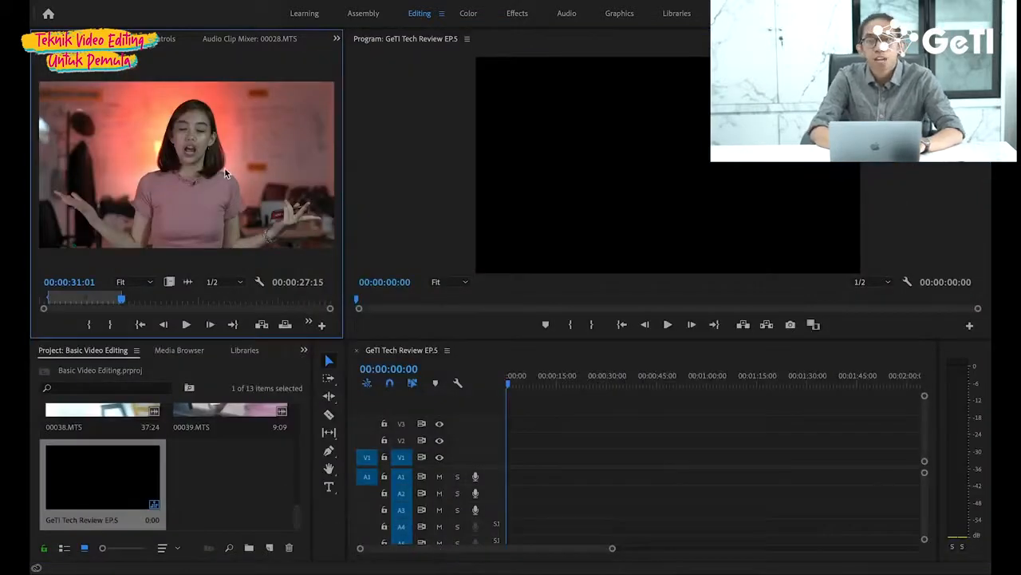
- Place the marked segment of 00028.MTS at the start of the sequence on V1 and A1, keeping the existing sequence settings
left_click(332, 363)
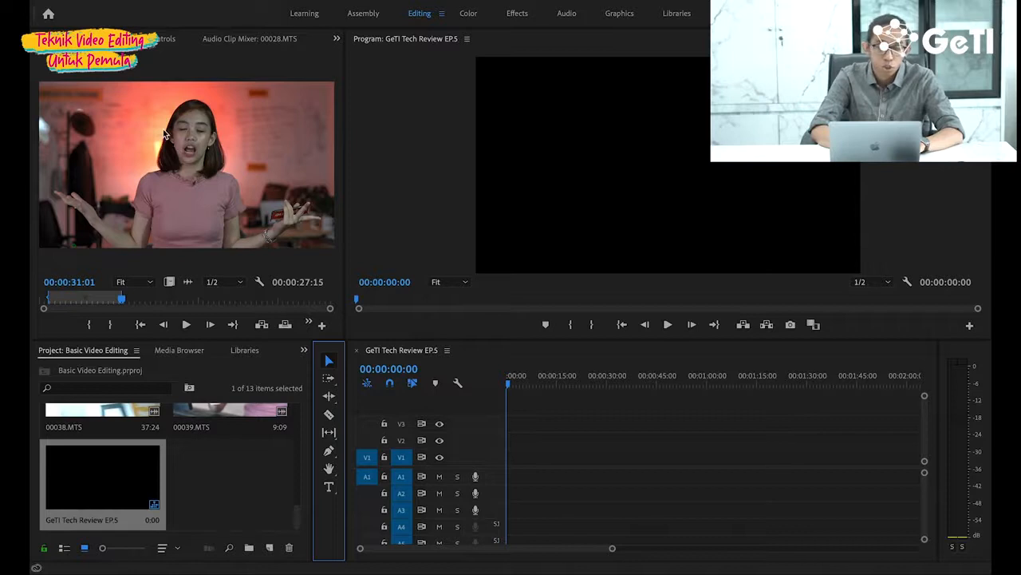
left_click(164, 134)
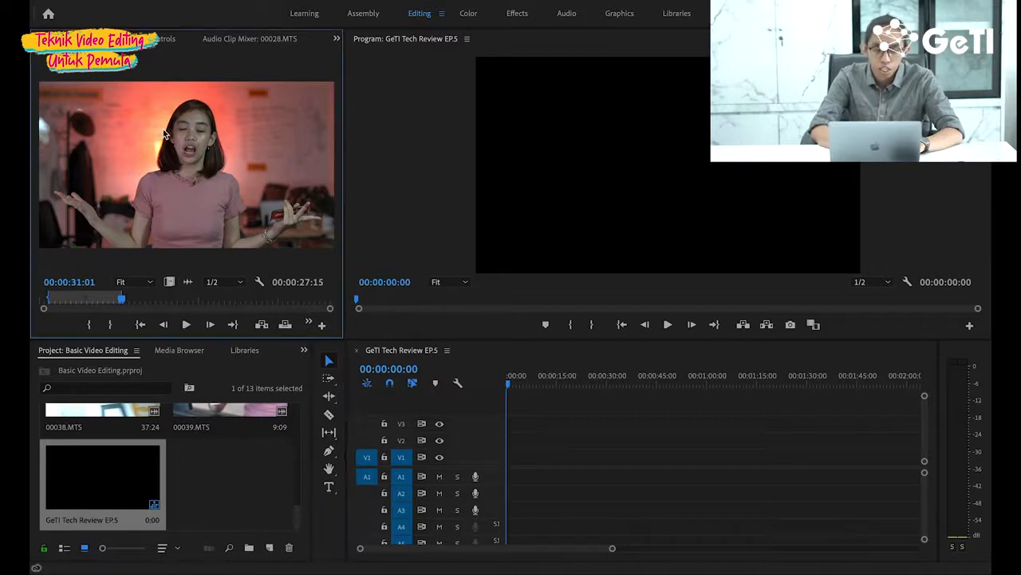
left_click_drag(499, 403, 520, 469)
left_click_drag(512, 467, 512, 466)
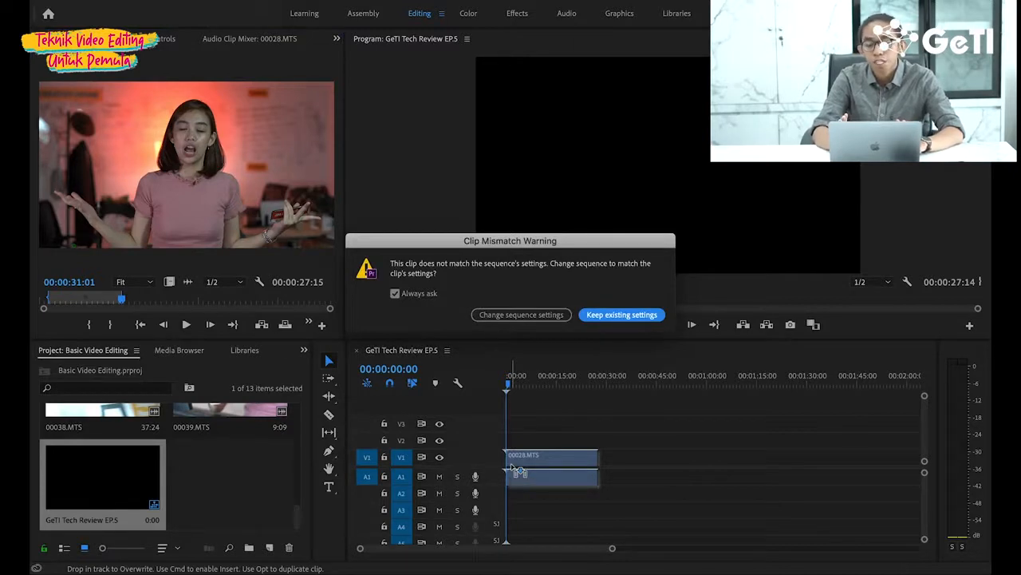
left_click_drag(516, 241, 520, 126)
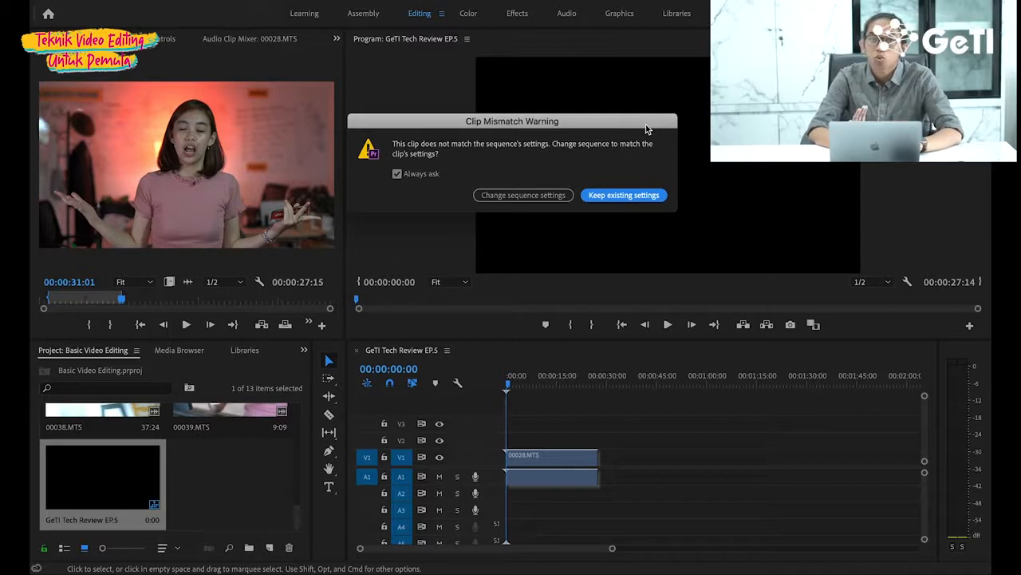
left_click(626, 199)
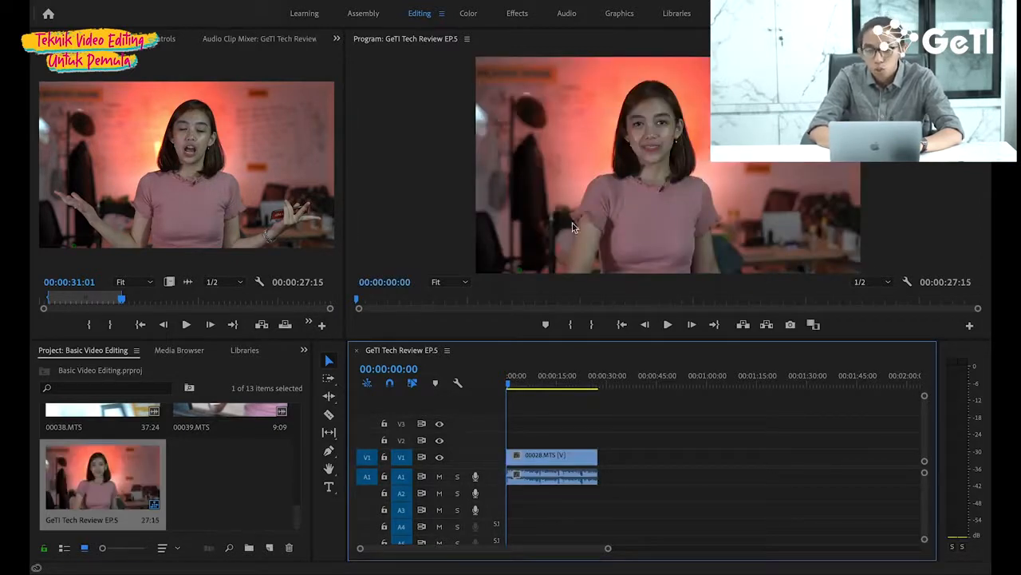
- Play the beginning and the final seconds of the placed clip in the sequence
left_click_drag(511, 385, 453, 390)
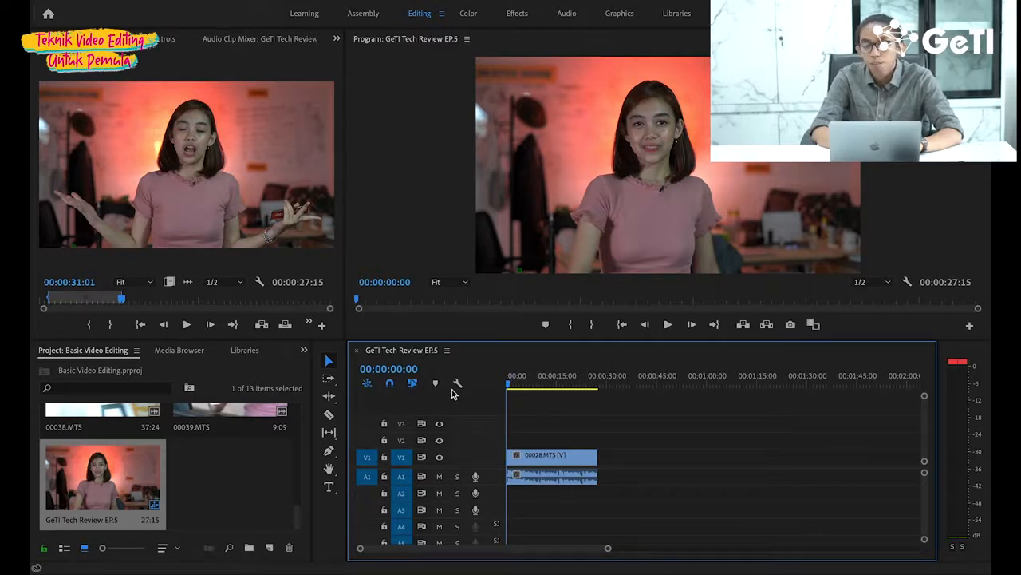
key("space")
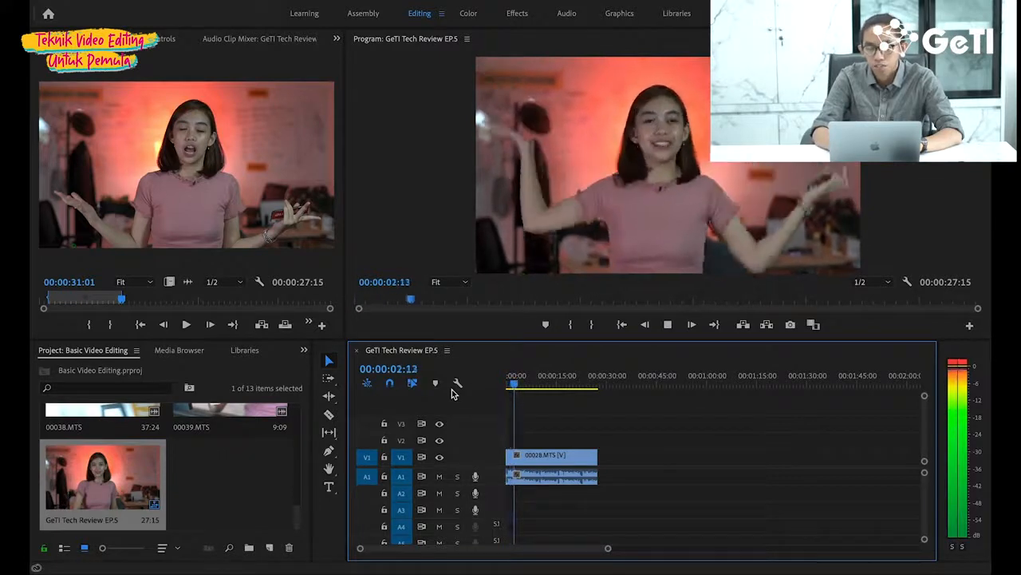
key("space")
left_click(586, 384)
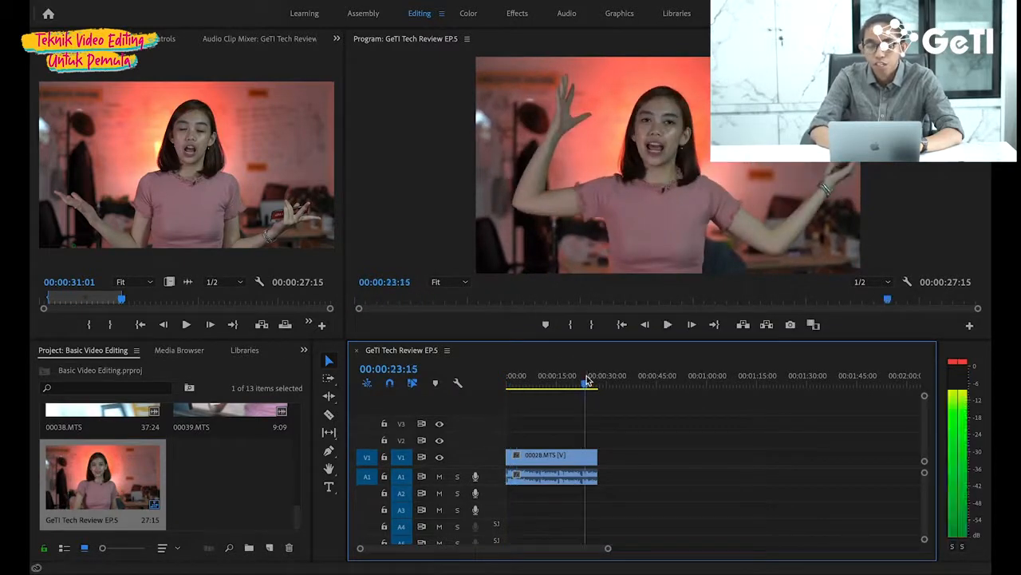
key("space")
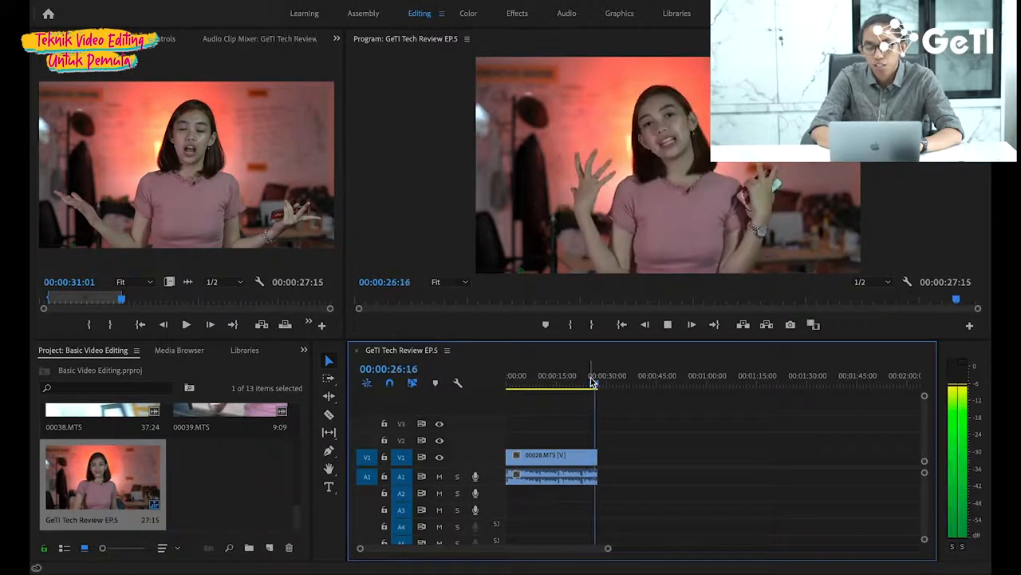
key("space")
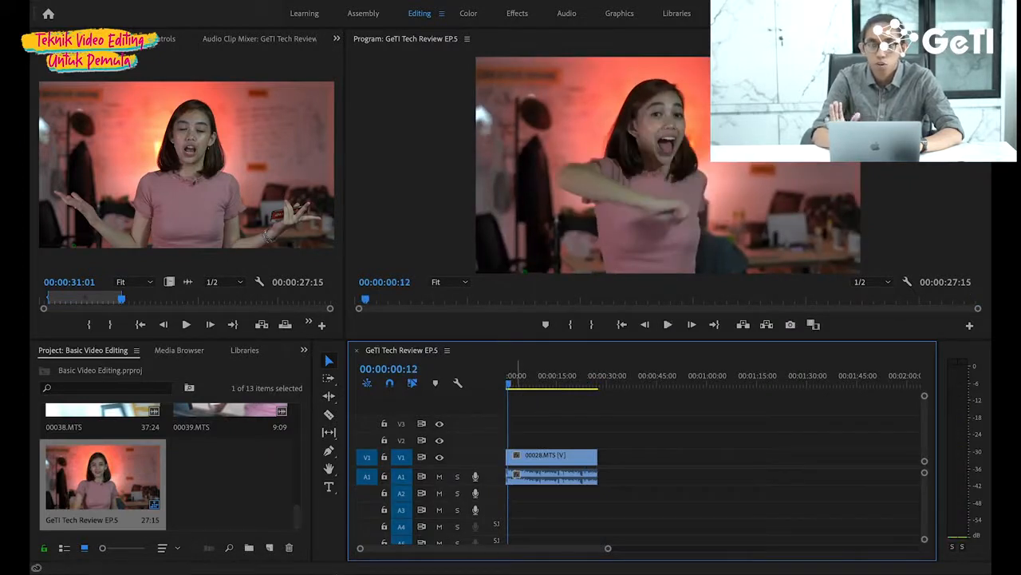
- Mark a new In point at 00:00:52:12 on source clip 00028.MTS
scroll(216, 490, "up", 5)
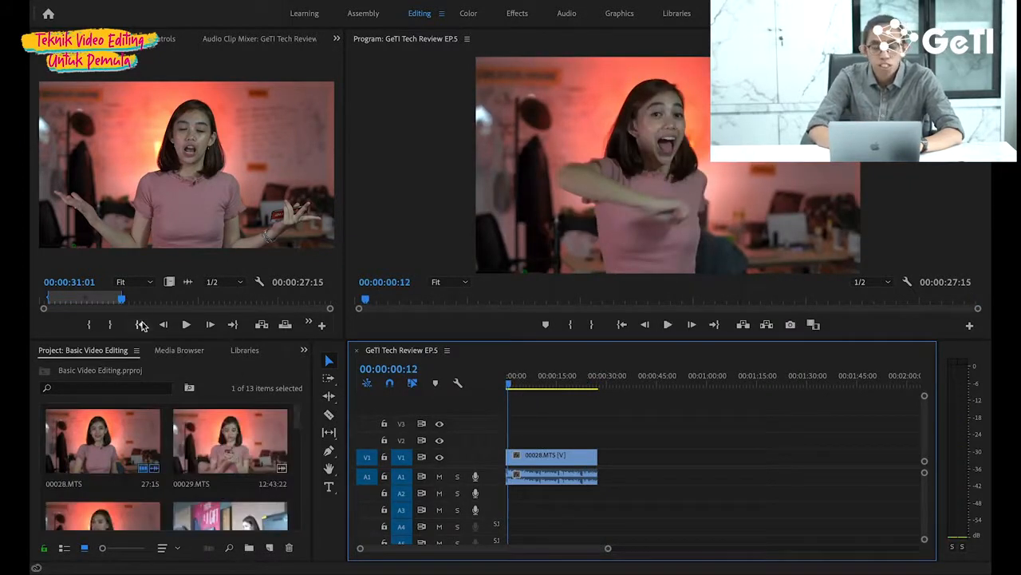
left_click(136, 301)
left_click_drag(137, 302, 175, 305)
key("i")
key("i")
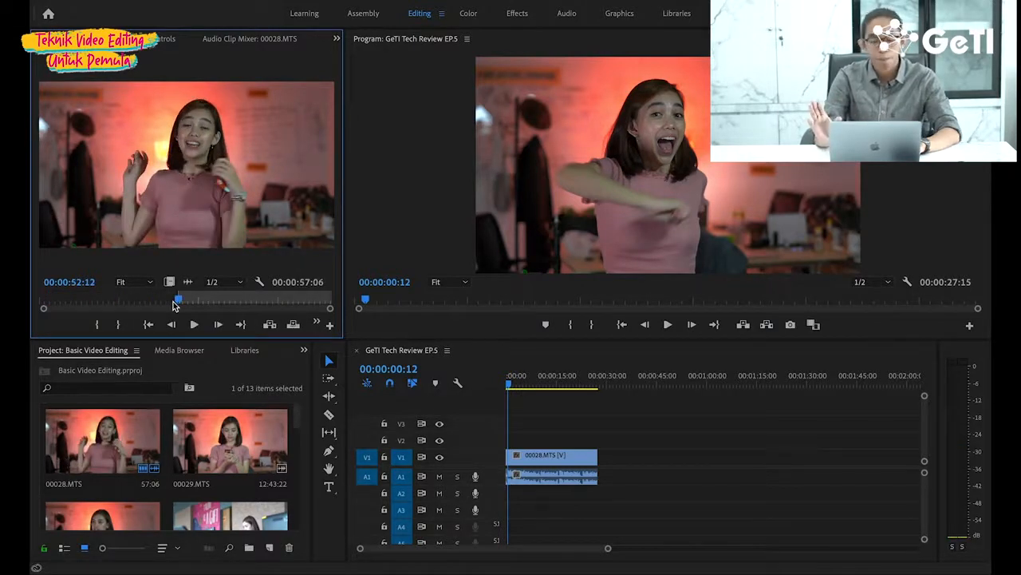
- Play the source clip onward from the new In point and mark an Out point at 00:01:08:02
key("space")
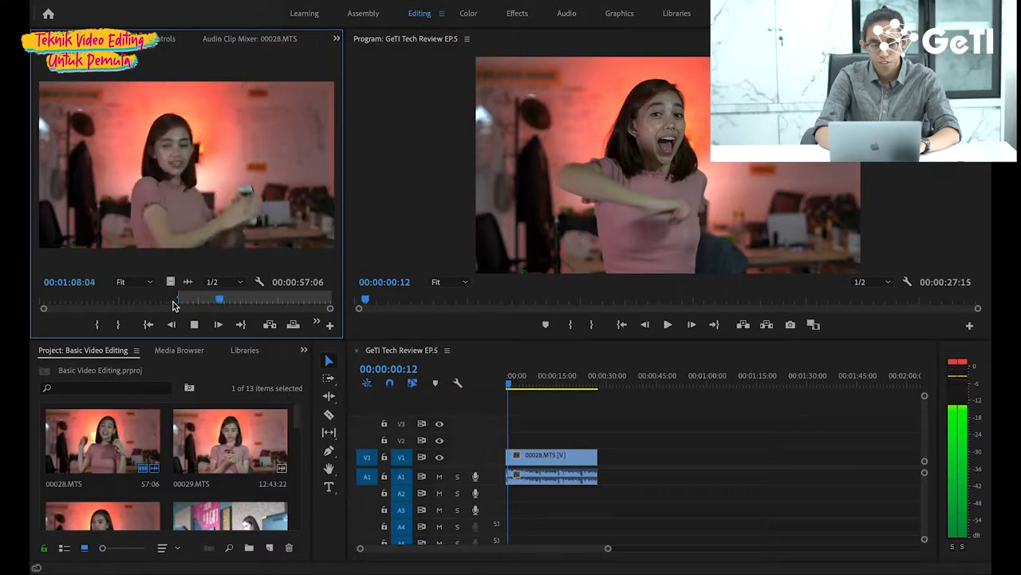
key("space")
key("Left")
key("Left")
key("Left")
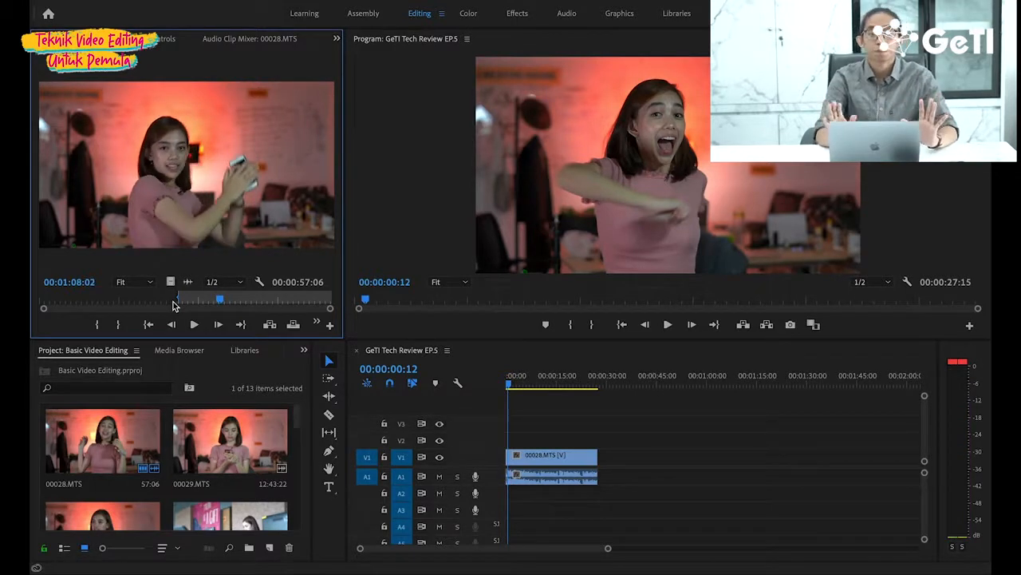
key("o")
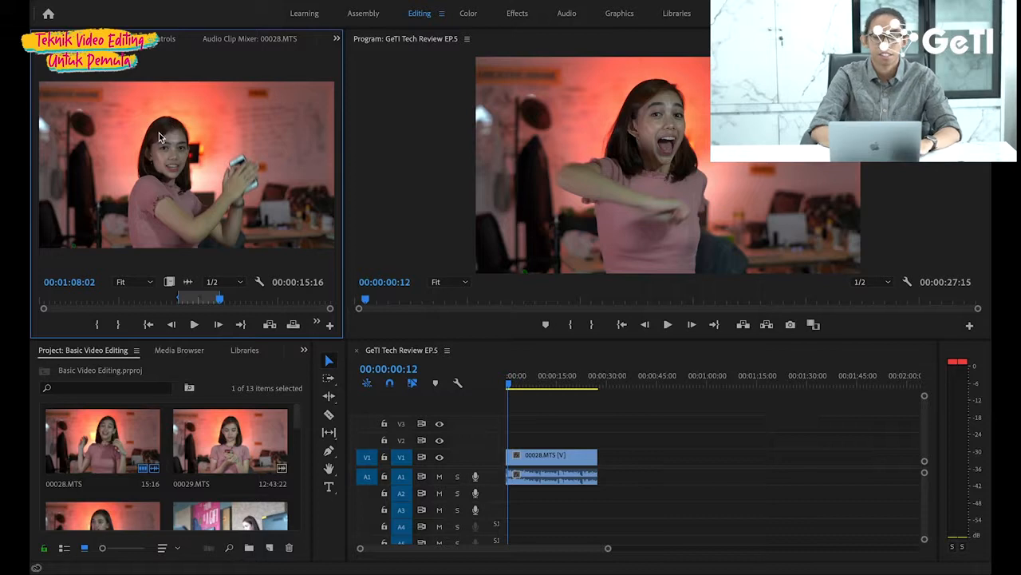
- Add the second marked segment directly after the first clip on V1 and A1, and play across the join
left_click_drag(352, 233, 600, 471)
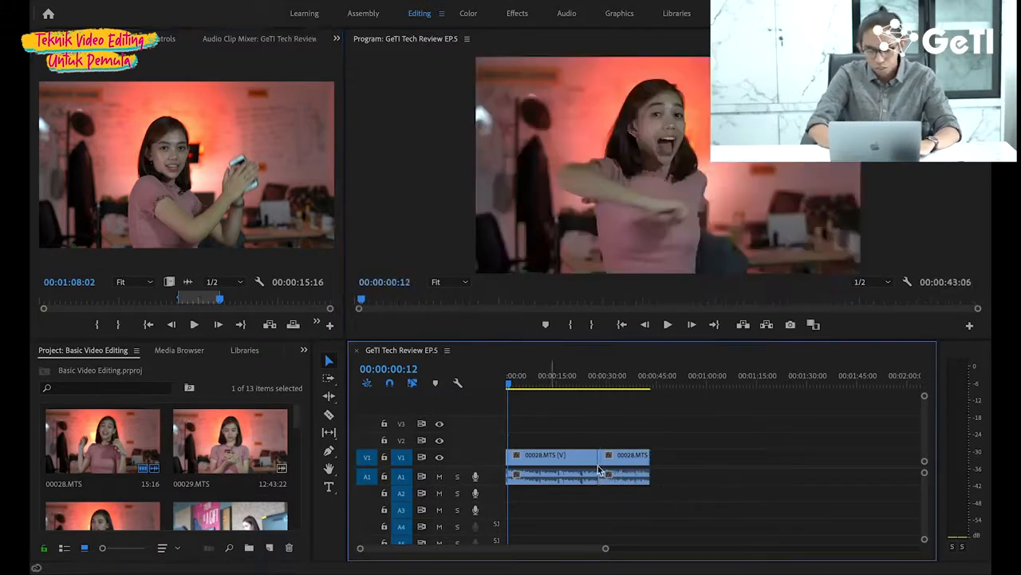
left_click(588, 380)
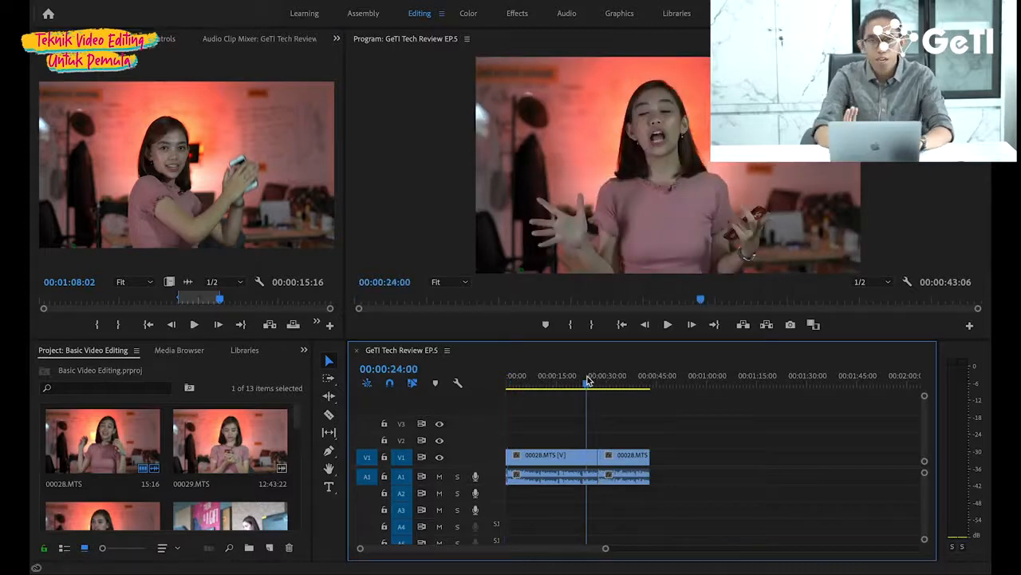
key("space")
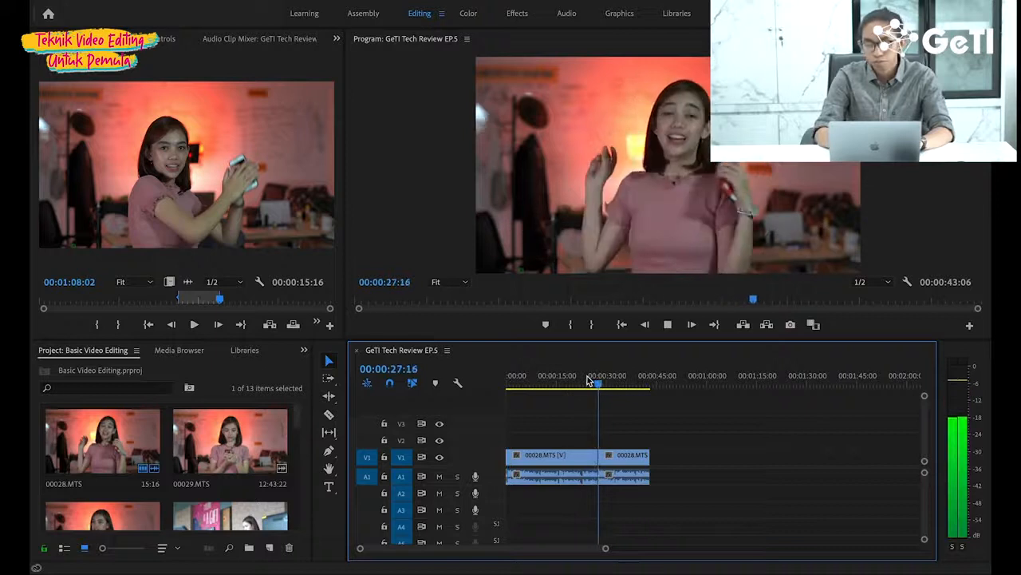
key("space")
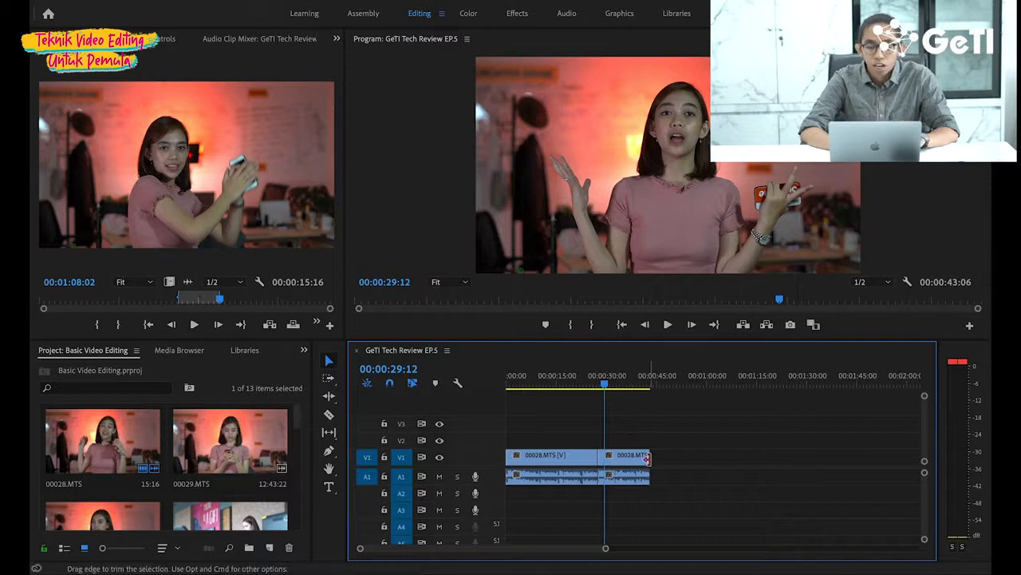
- Extend the end of the second clip in the sequence to about 00:01:10:11
left_click(648, 458)
left_click_drag(656, 467, 745, 462)
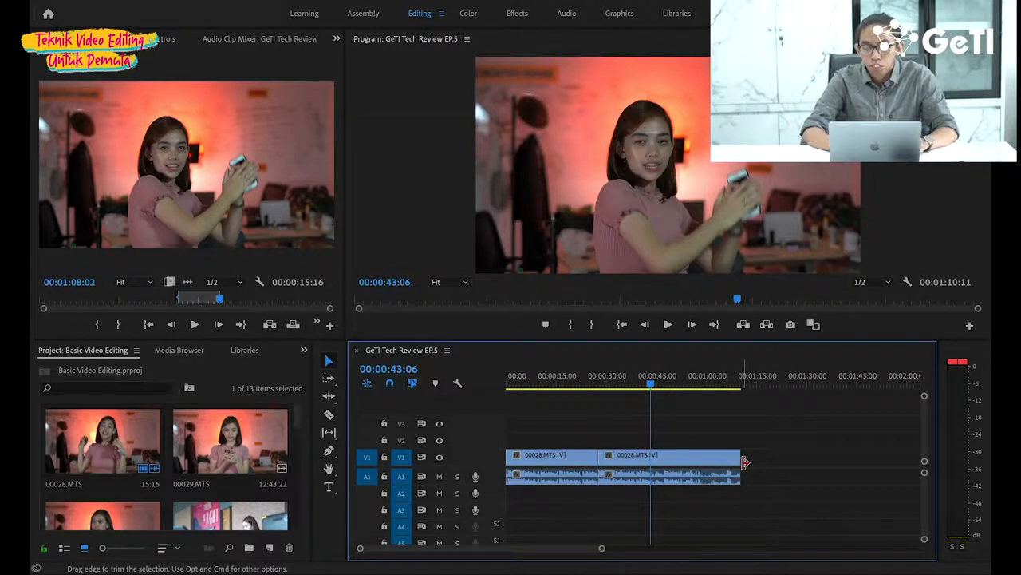
- Find the frame at 00:00:43:11 in the sequence and split the second 00028.MTS clip there with the Razor tool
left_click(331, 416)
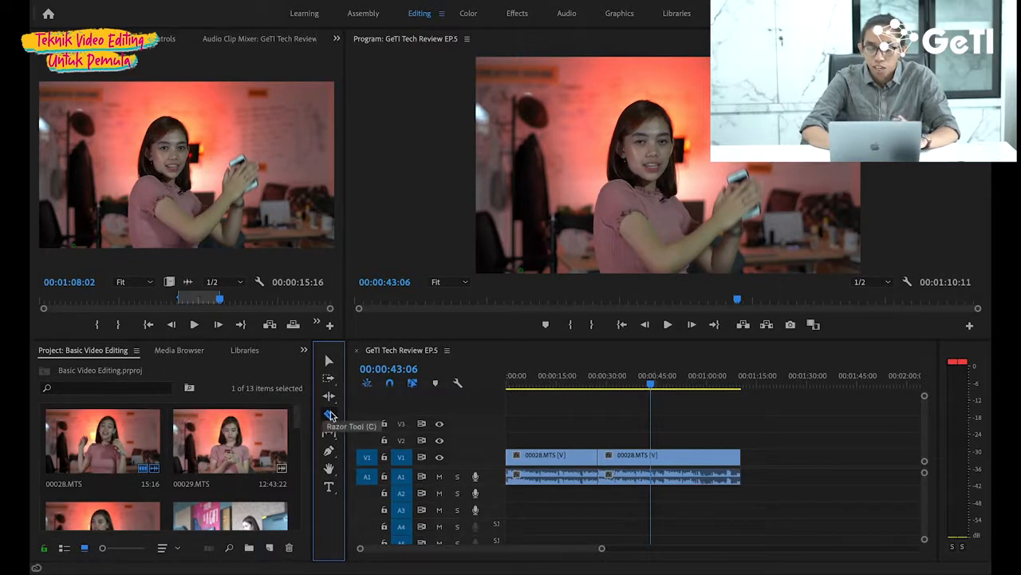
left_click(644, 383)
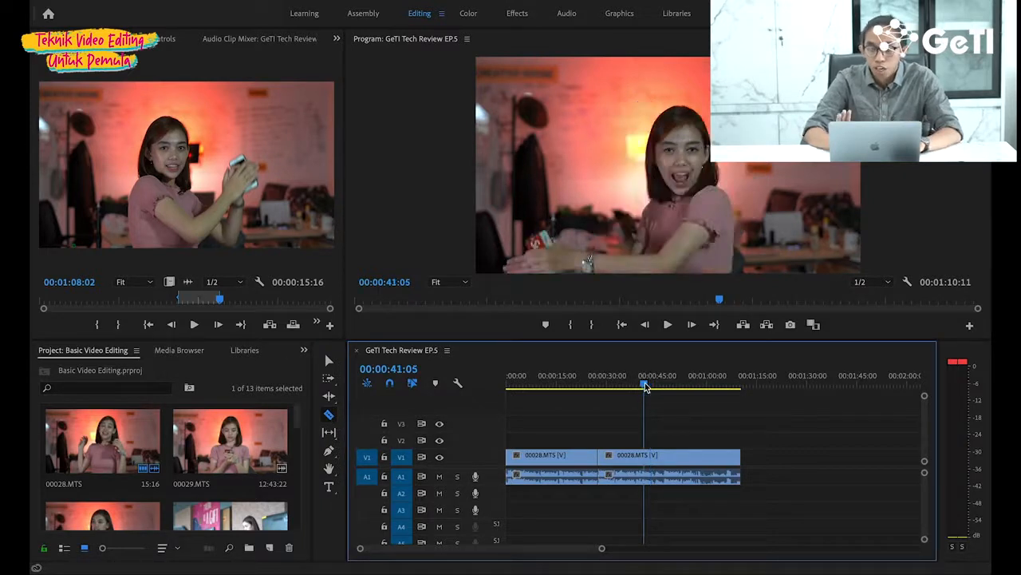
key("space")
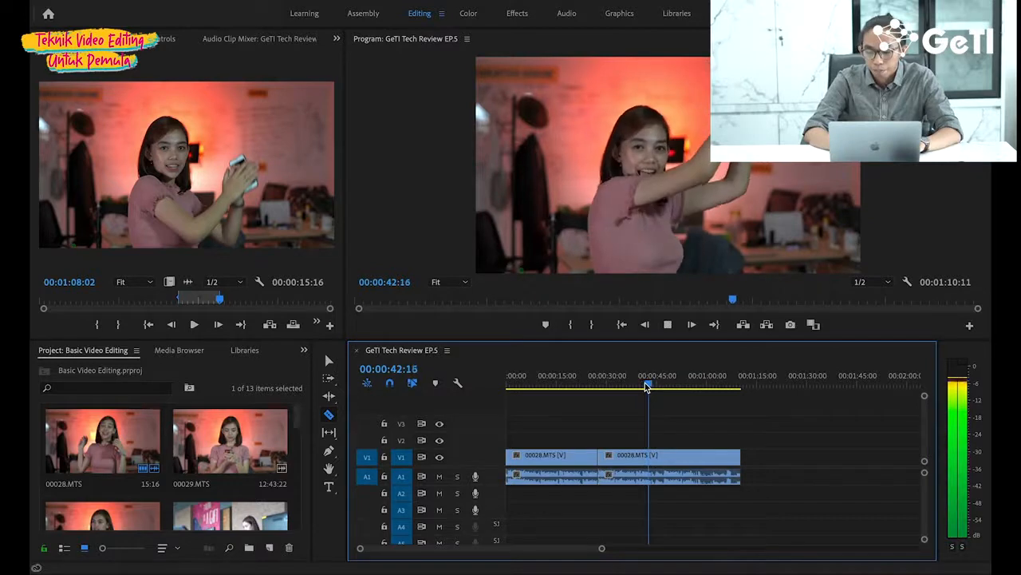
key("space")
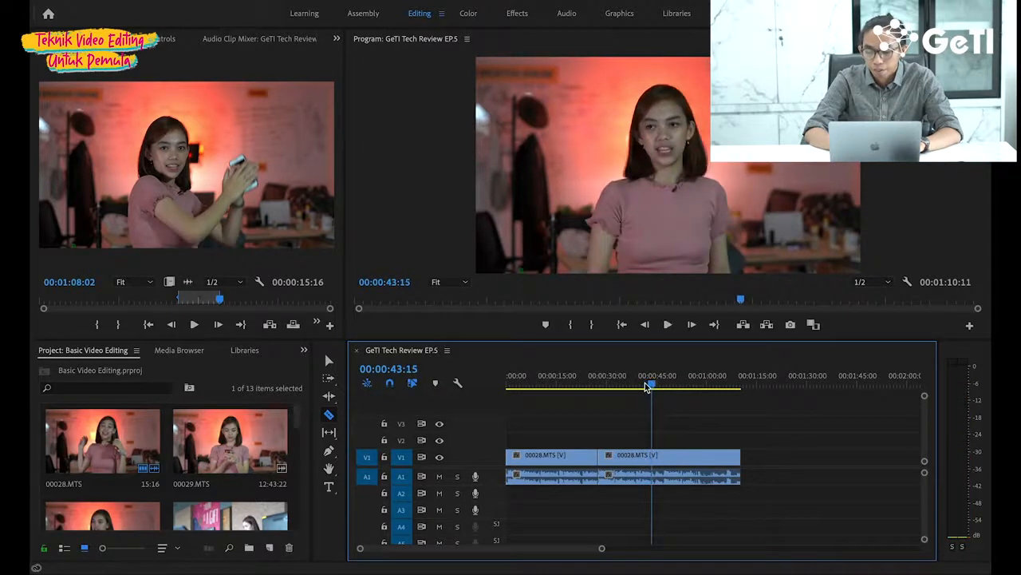
key("Left")
key("Left")
key("Left")
key("Left")
key("Left")
key("Right")
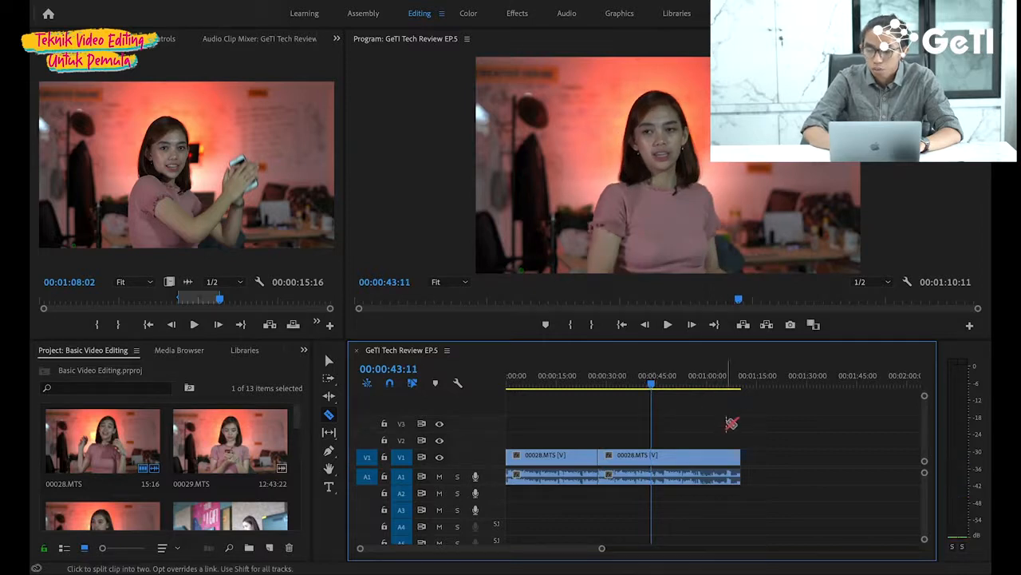
left_click(653, 458)
- Move the cut-off last piece of 00028.MTS away from the other clips and delete it from the sequence
key("v")
left_click(691, 460)
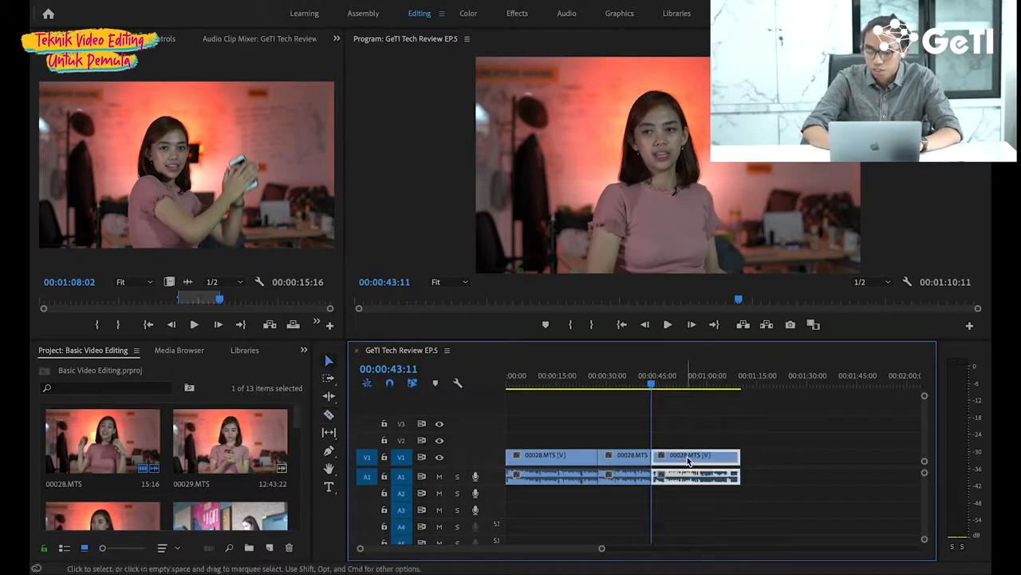
left_click_drag(691, 460, 773, 459)
left_click(635, 465)
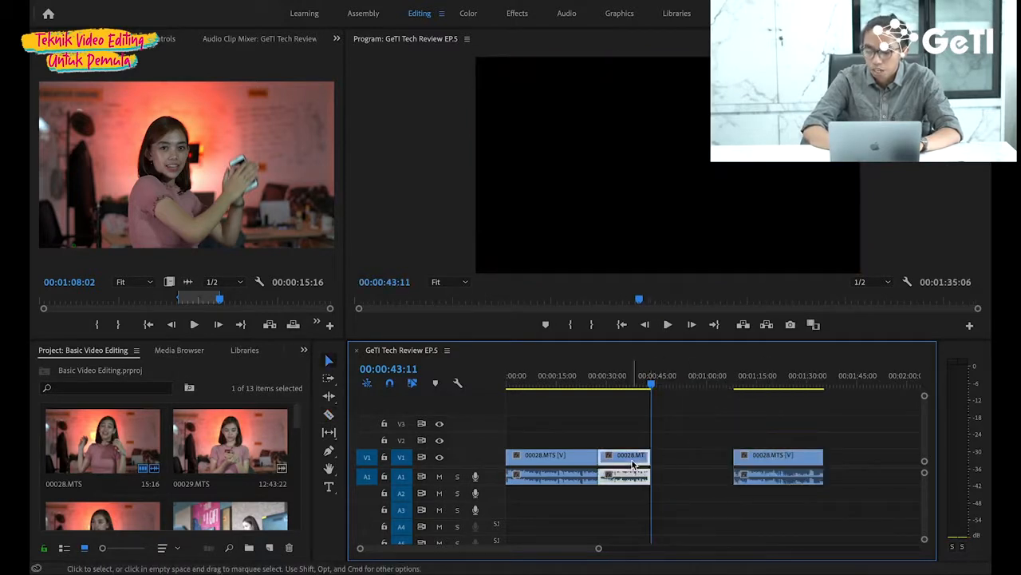
left_click(774, 457)
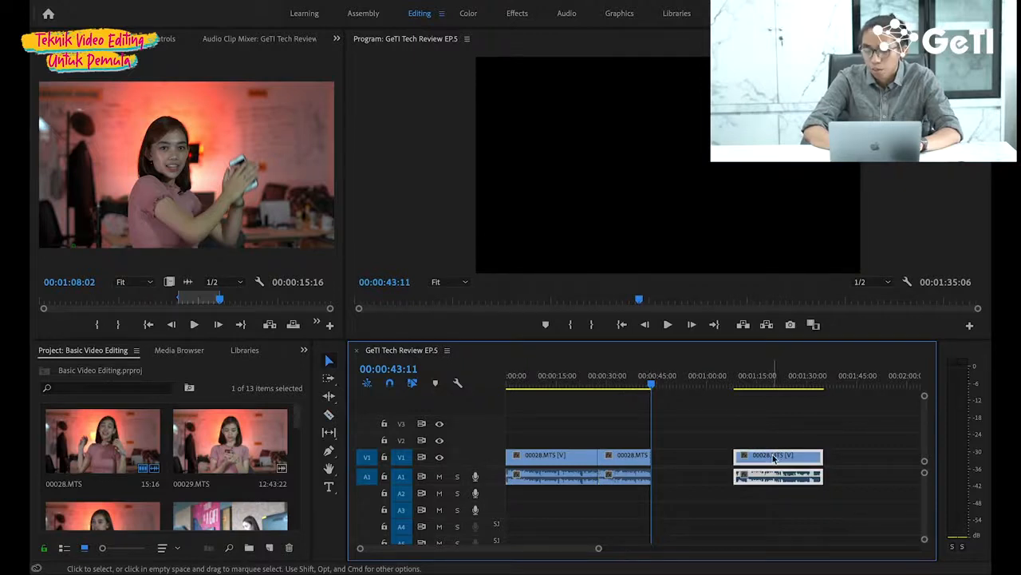
key("Delete")
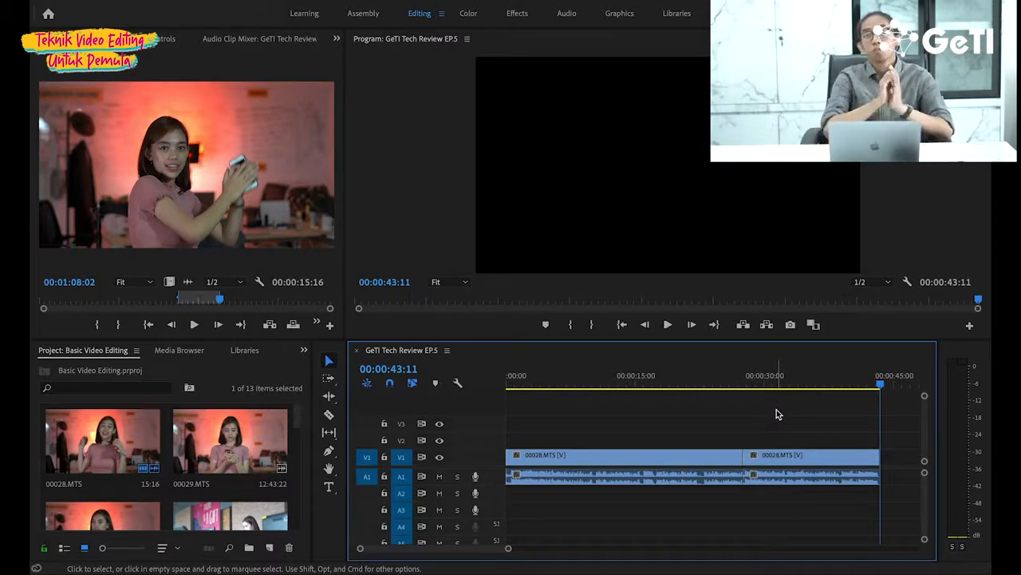
- Load clip 00029.MTS for source viewing and go to 00:00:40:07 in it
key("minus")
key("minus")
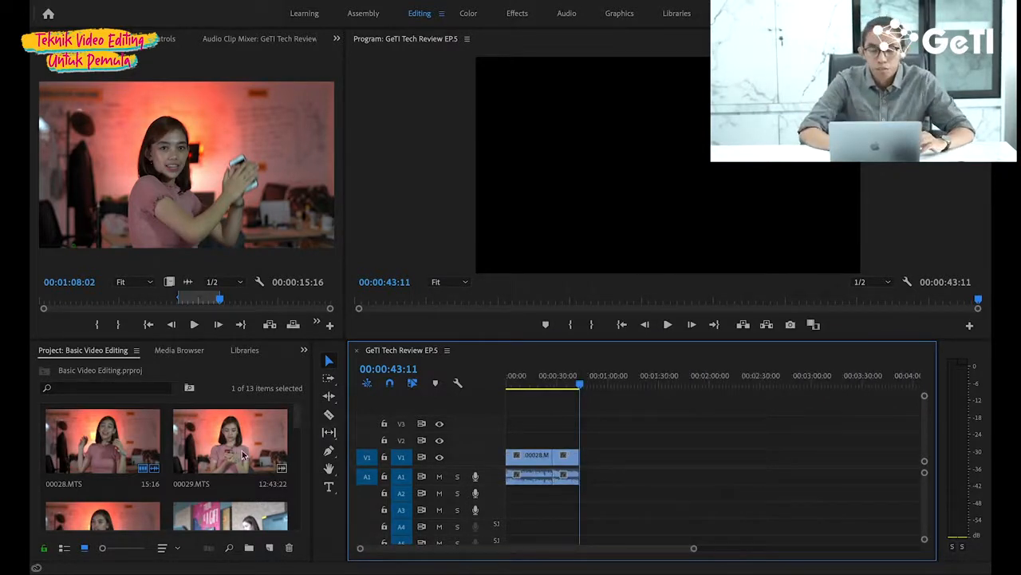
left_click(242, 455)
double_click(215, 452)
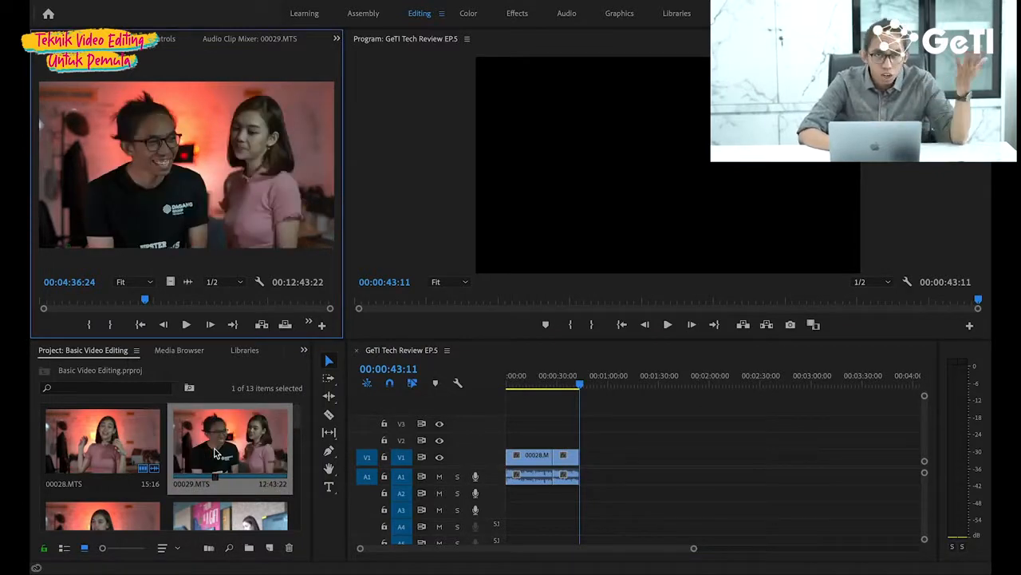
left_click(85, 301)
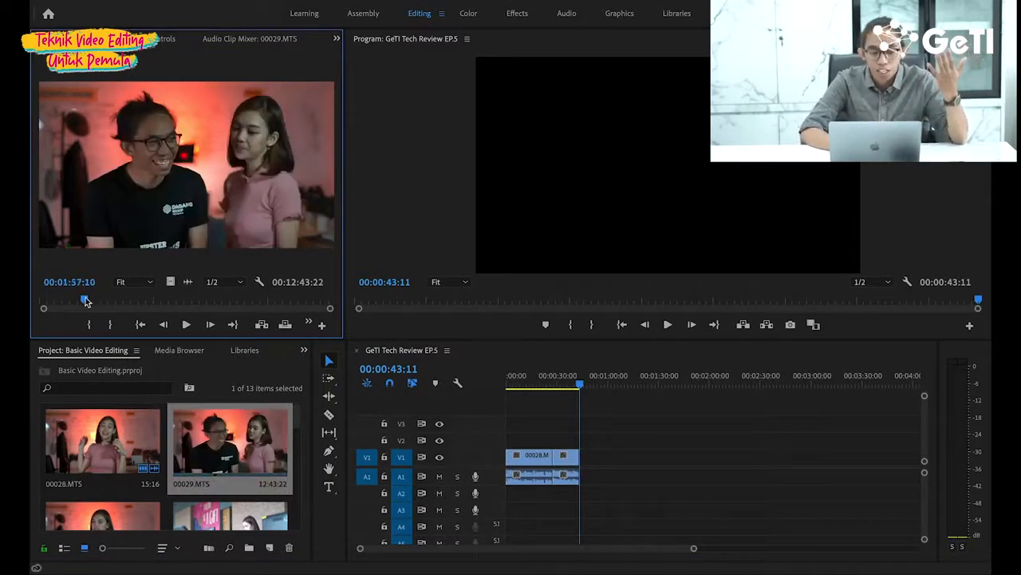
left_click_drag(82, 300, 53, 300)
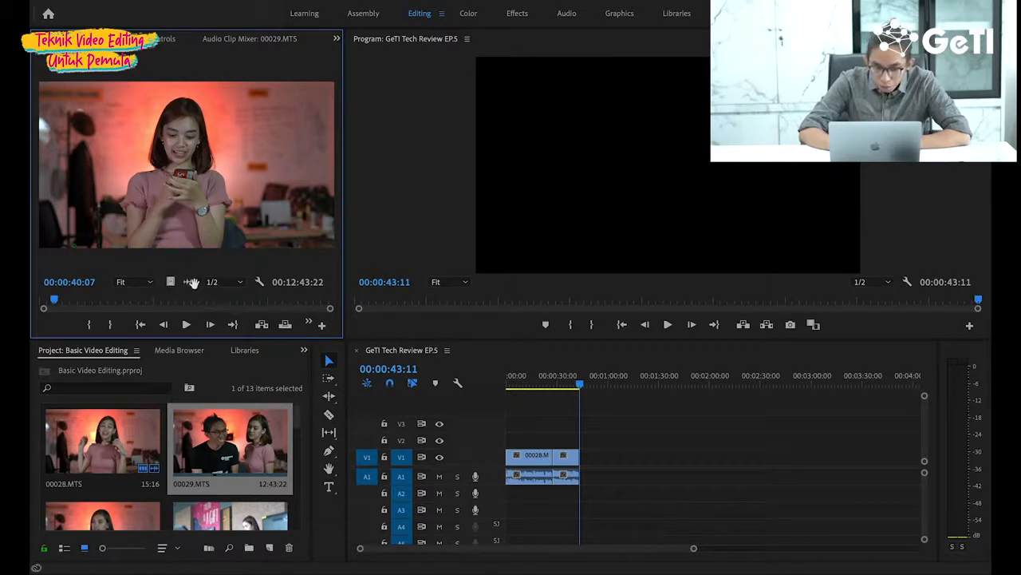
- Try placing only the video of 00029.MTS on V1 past the existing clips, scrub through it and remove it
left_click_drag(170, 282, 631, 467)
left_click_drag(598, 466, 598, 466)
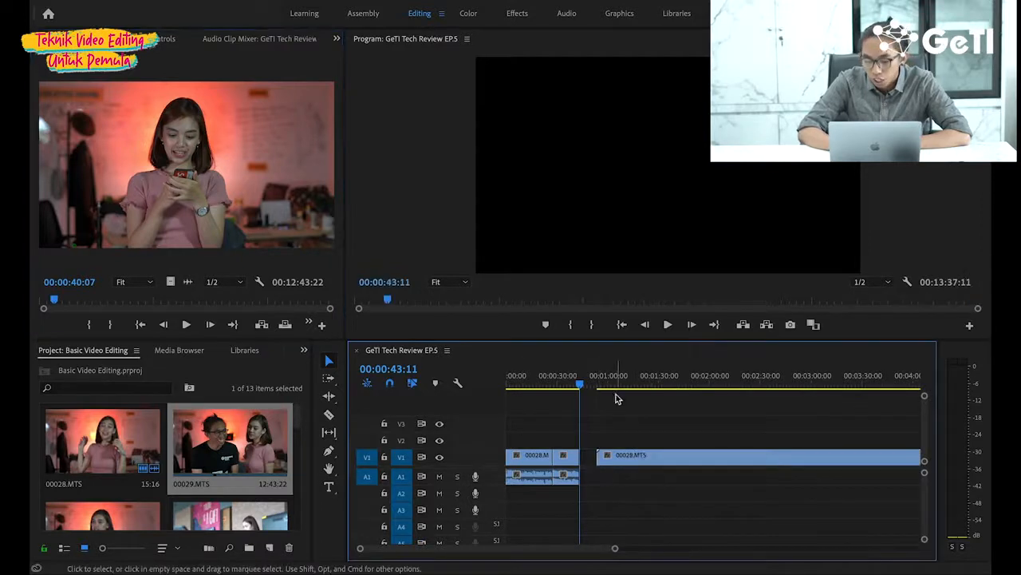
left_click_drag(607, 390, 733, 390)
left_click(661, 390)
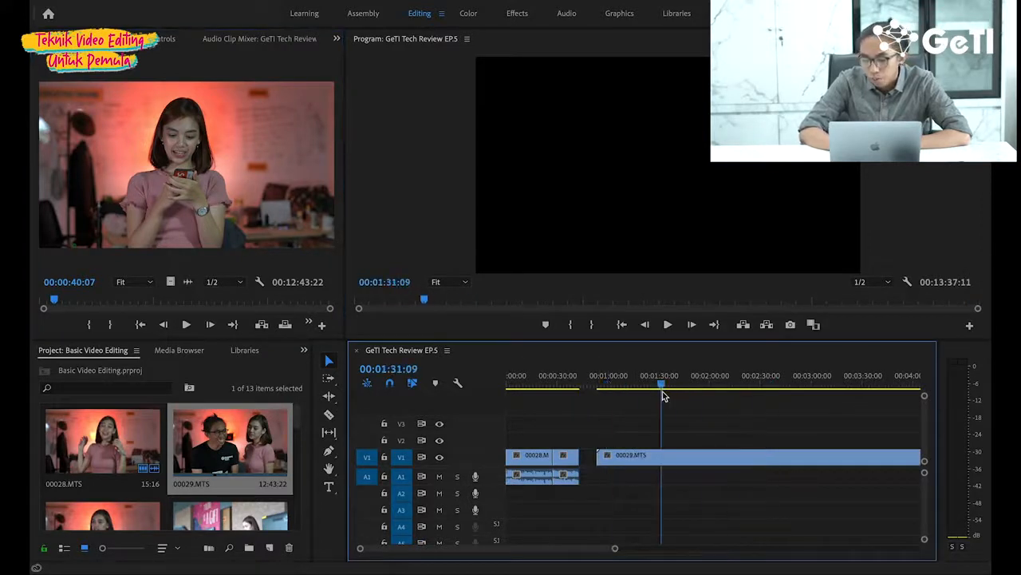
left_click_drag(627, 388, 729, 388)
left_click(619, 455)
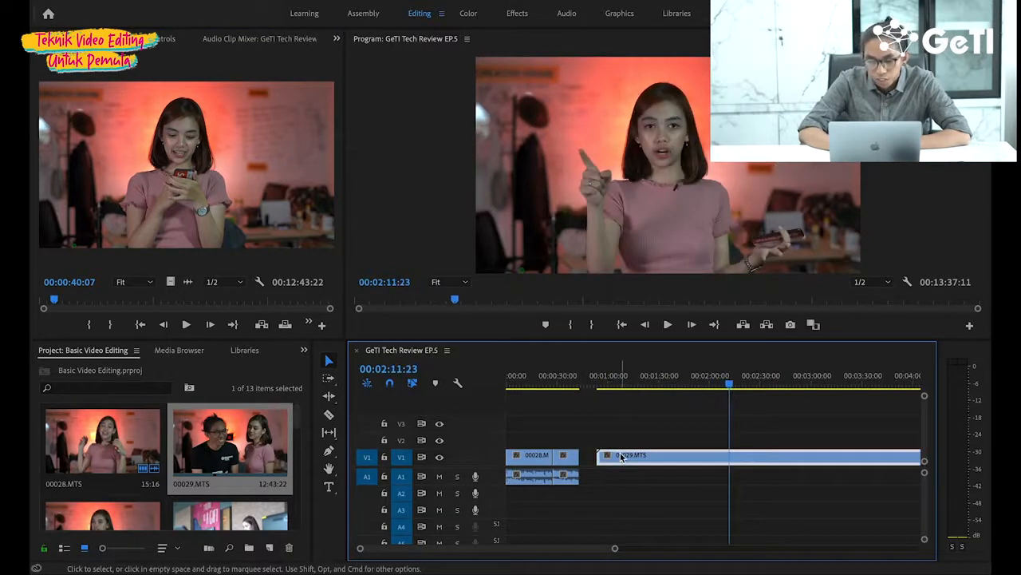
key("Delete")
- Try placing only the audio of 00029.MTS on A1 past the existing clips, play part of it and remove it
left_click_drag(184, 280, 598, 476)
left_click(615, 377)
key("space")
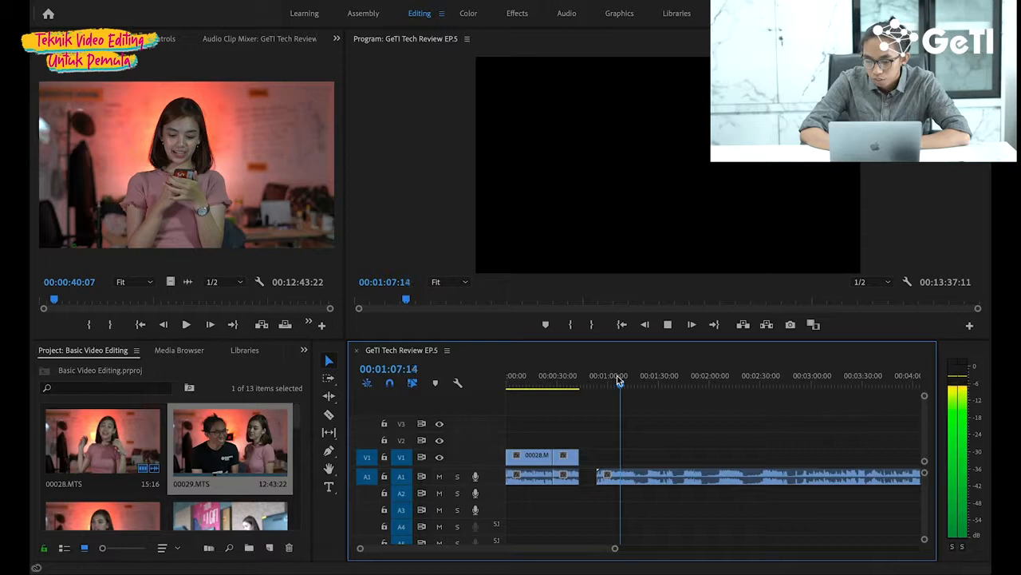
key("space")
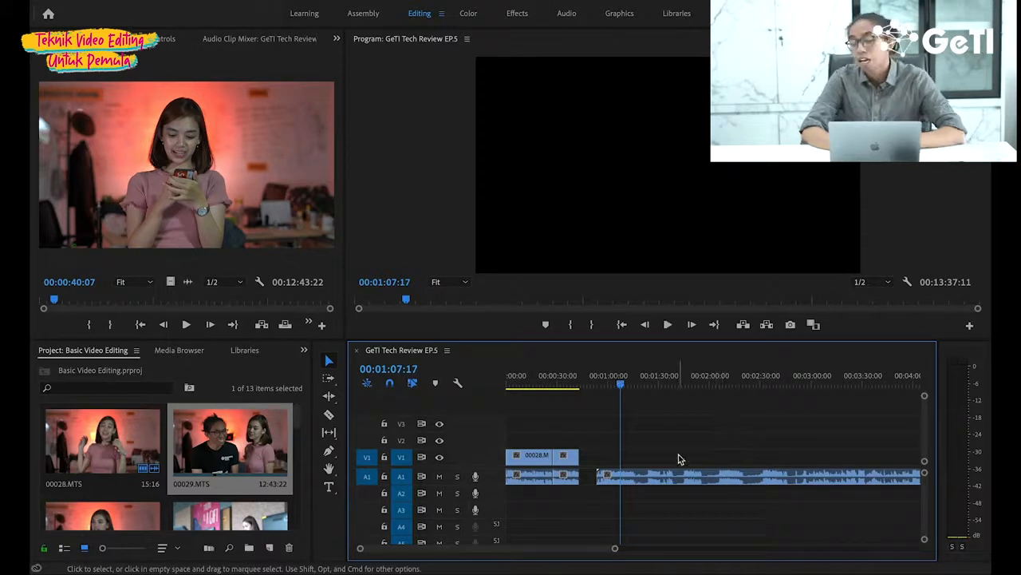
left_click(604, 385)
left_click(598, 385)
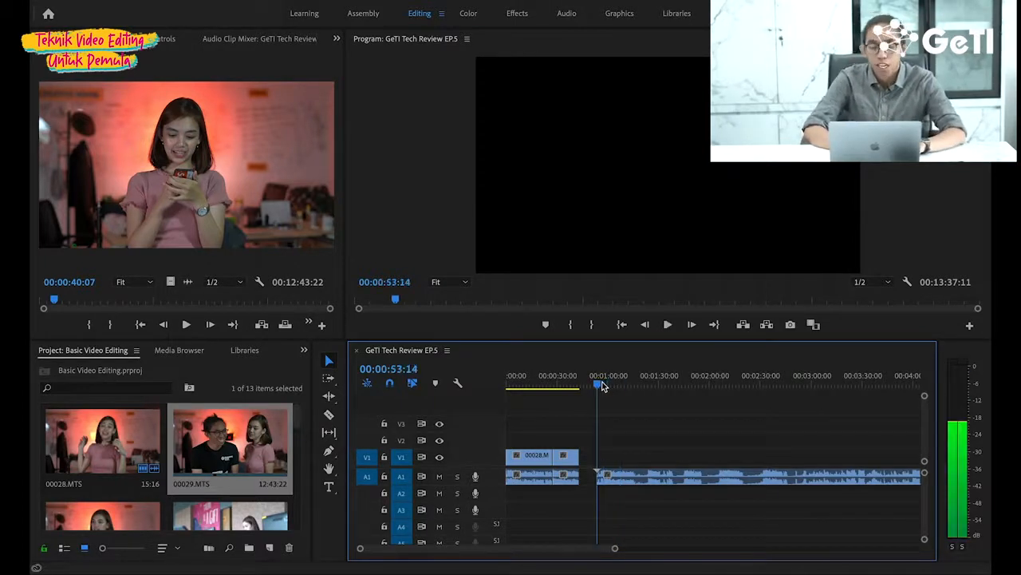
left_click(619, 476)
key("Delete")
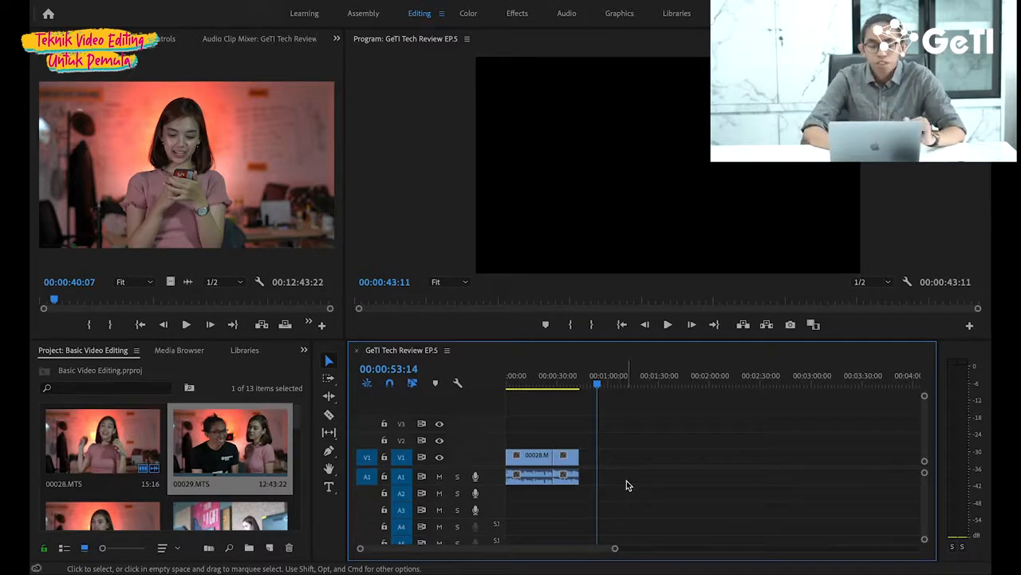
- Park the playhead at 00:00:17:02, switch to the Color workspace and select the first 00028.MTS clip
left_click(571, 377)
left_click_drag(570, 377, 533, 389)
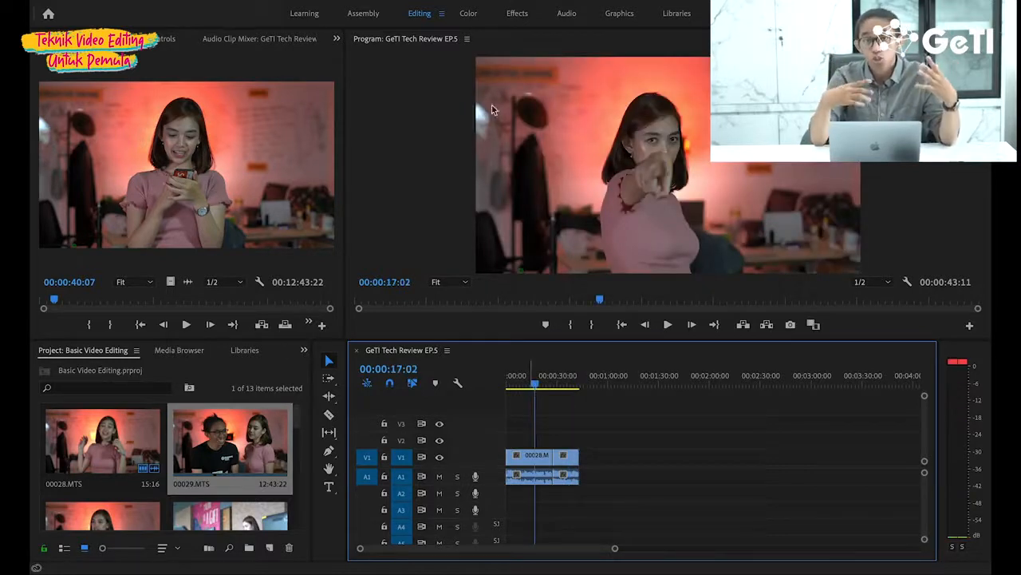
left_click(471, 13)
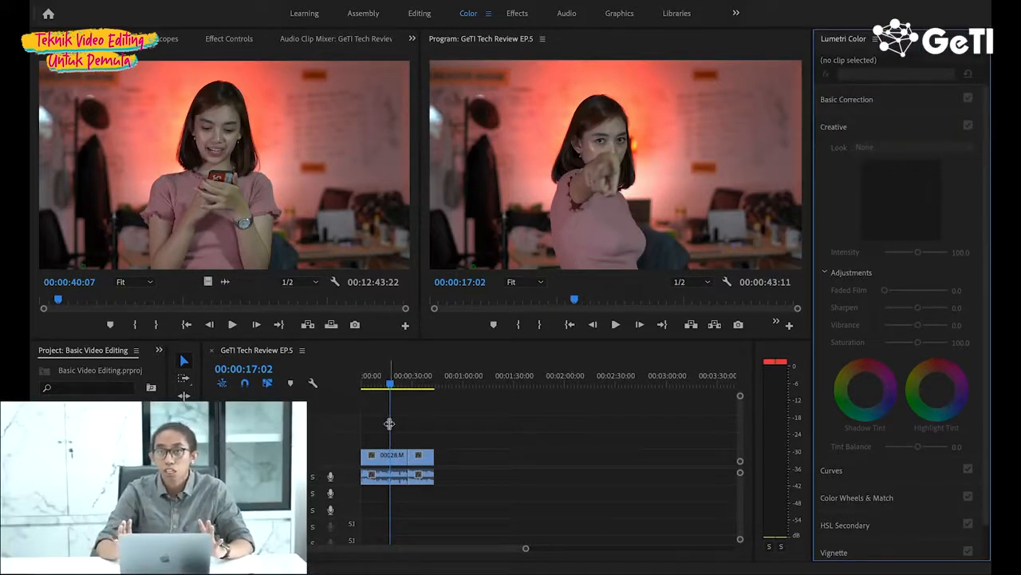
left_click(391, 457)
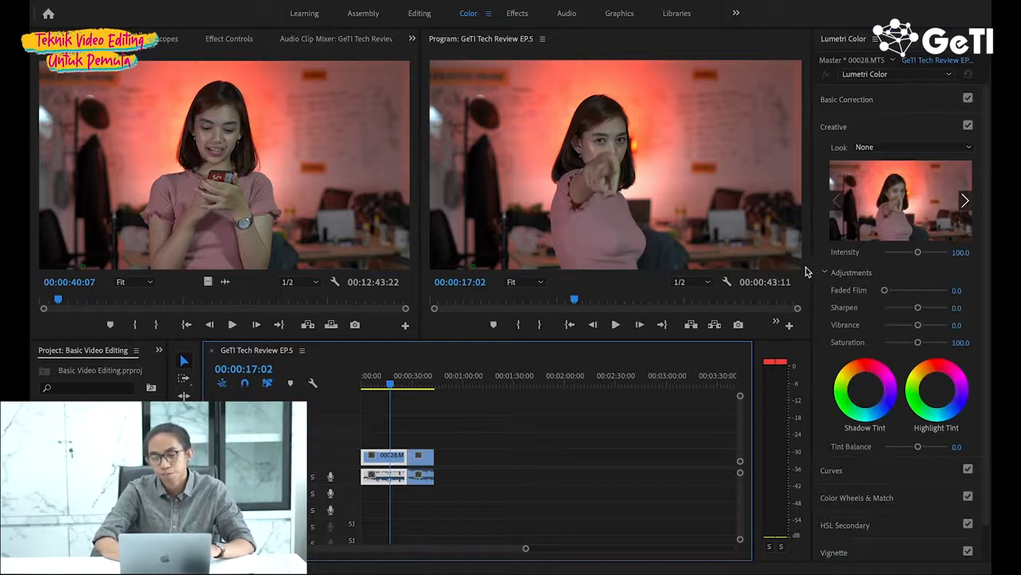
- Widen the Lumetri Color controls and enlarge the Program monitor by narrowing the Source monitor
left_click_drag(812, 268, 731, 268)
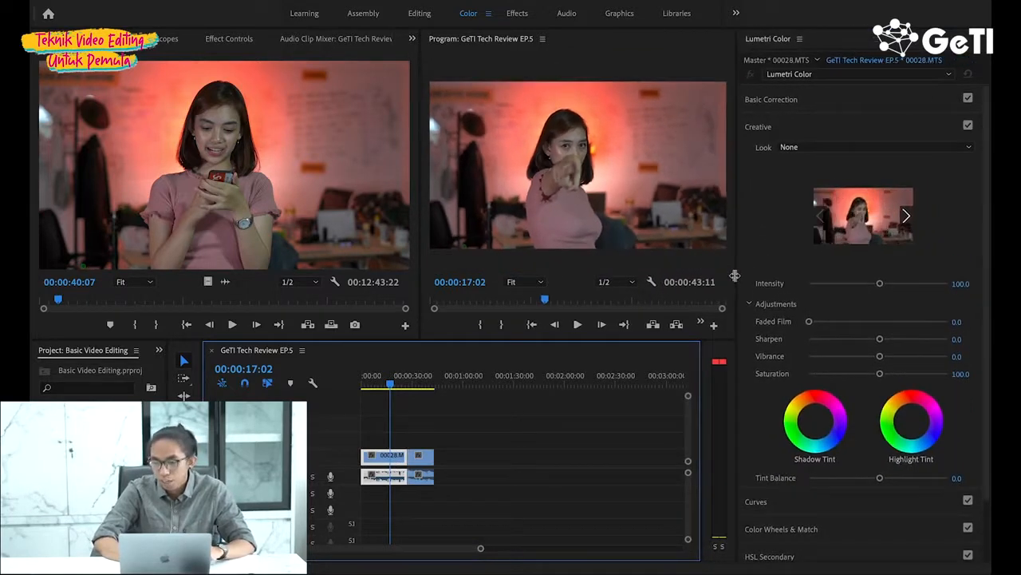
left_click_drag(413, 231, 300, 232)
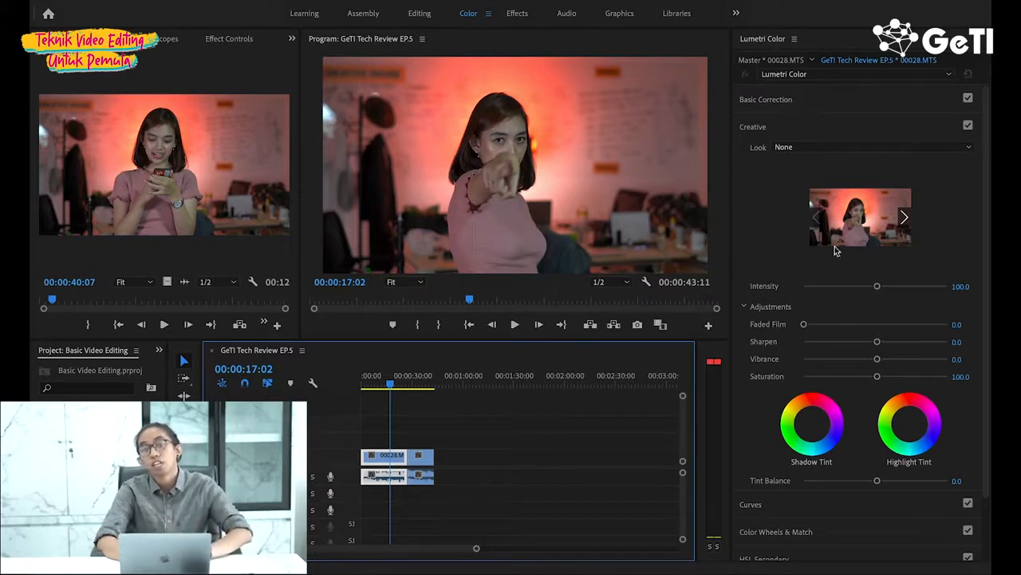
scroll(764, 264, "down", 1)
scroll(764, 263, "down", 2)
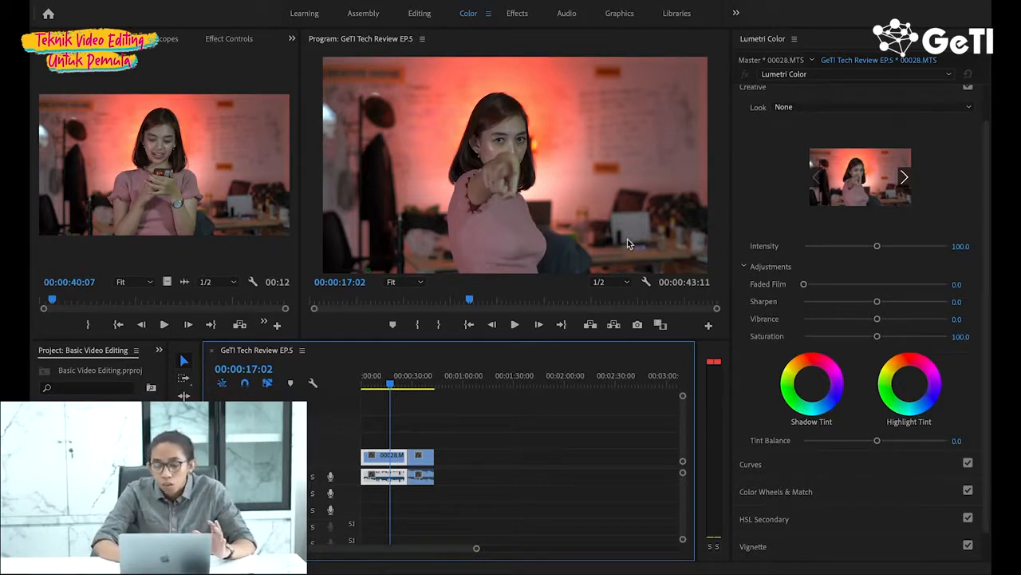
- In Basic Correction, set Exposure -0.1, Contrast 38, Highlights 35.2, Shadows -6.5, Whites 36.1, Blacks -34.3 and Saturation about 123
left_click(801, 99)
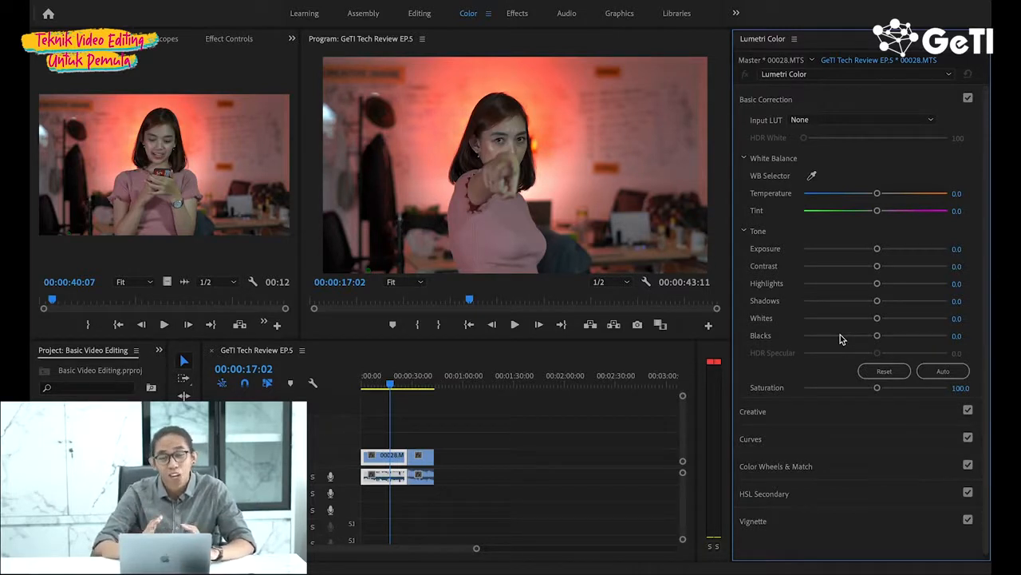
left_click(877, 250)
left_click_drag(877, 250, 903, 266)
left_click_drag(877, 283, 851, 335)
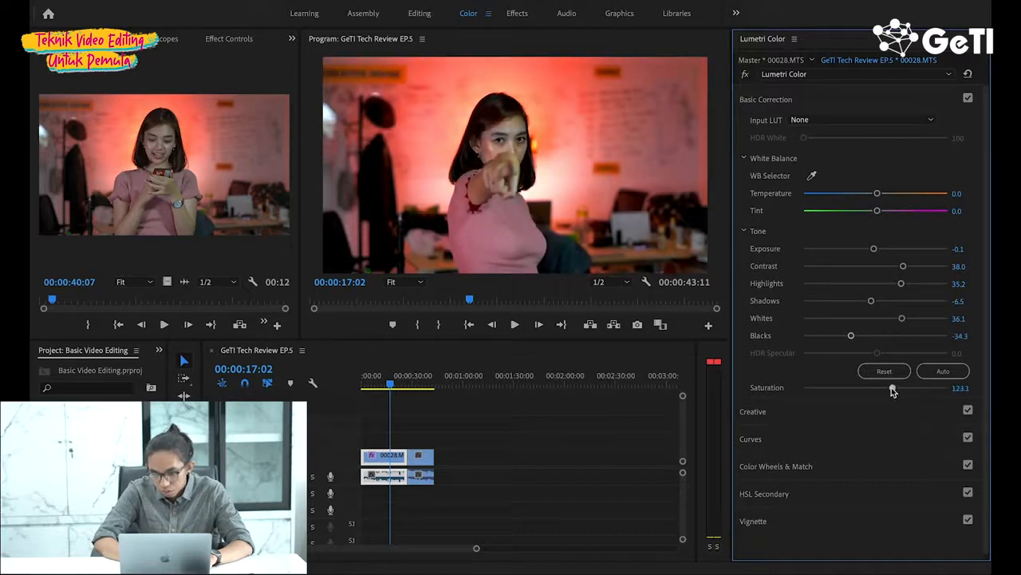
- In the Creative adjustments, shift the shadow and highlight tints slightly toward blue-cyan and set Tint Balance to about -25
left_click(763, 412)
scroll(765, 348, "up", 2)
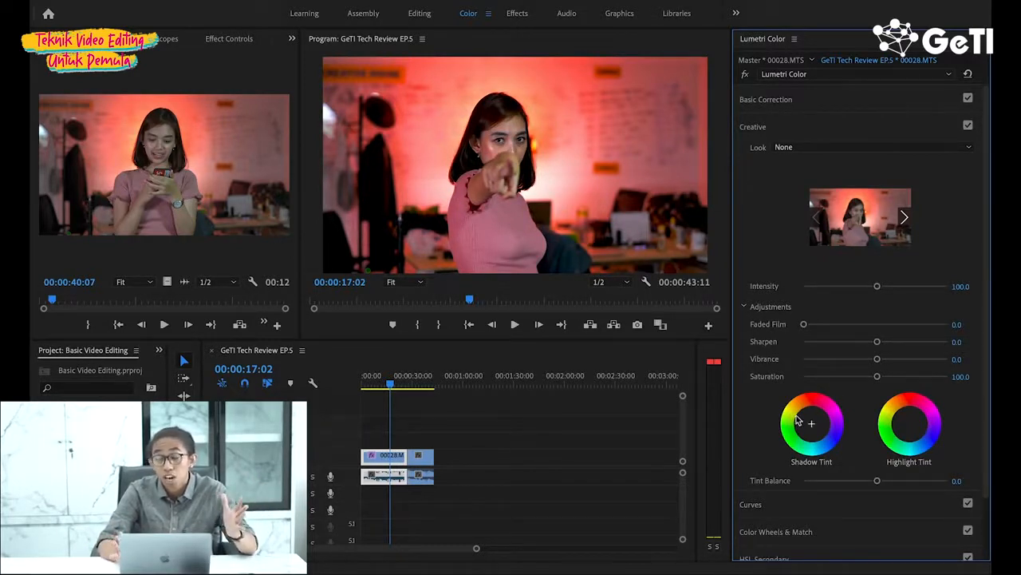
key("ctrl+s")
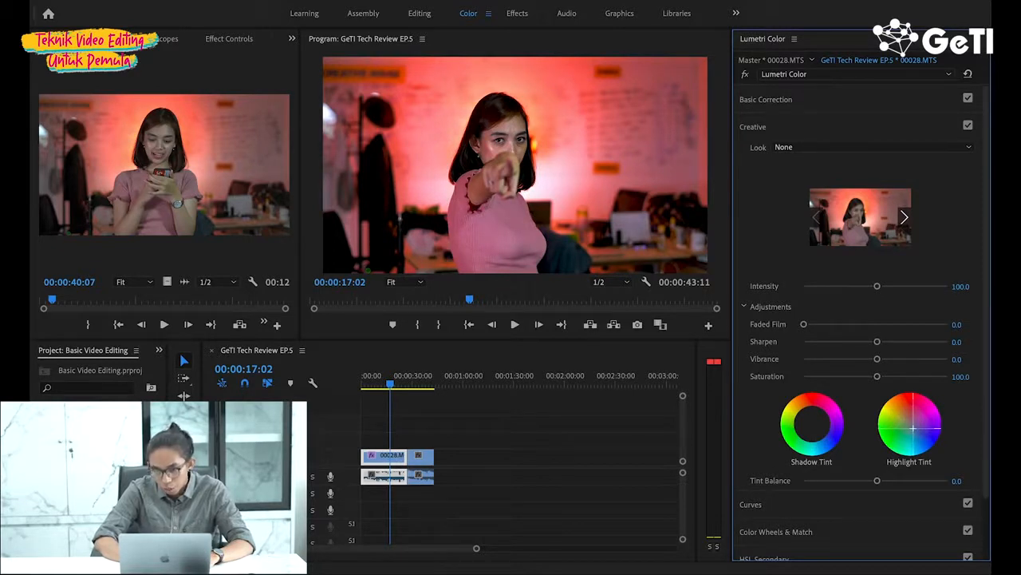
left_click_drag(918, 432, 918, 425)
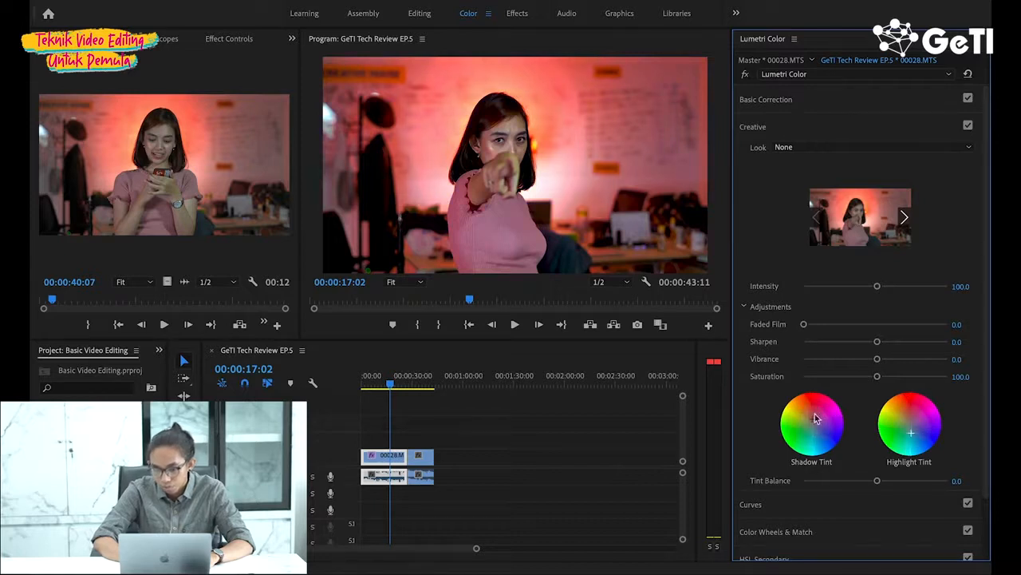
left_click_drag(877, 480, 858, 481)
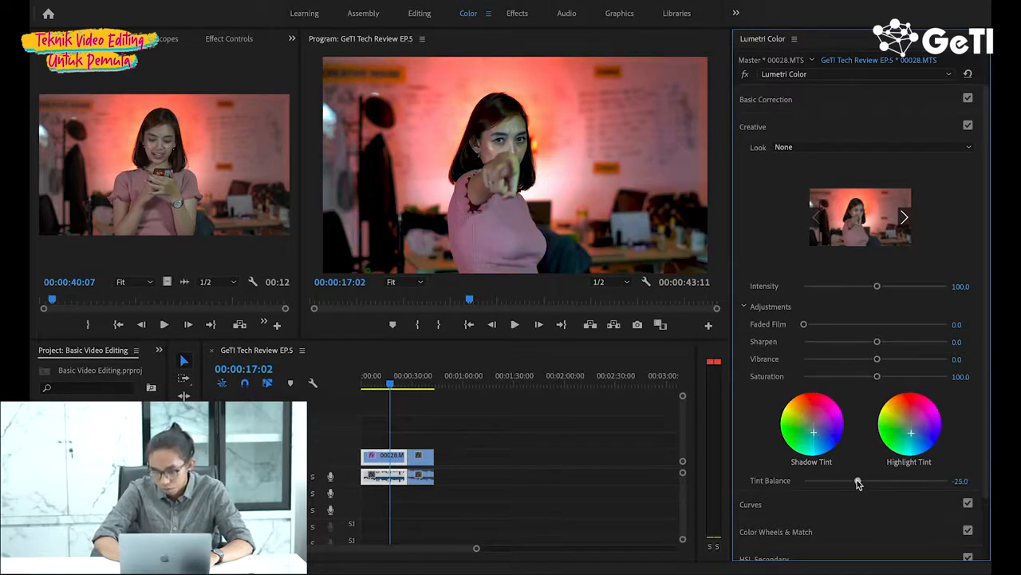
- With the playhead at 00:00:11:00, raise the middle of the white RGB curve, lower its upper endpoint and shift its lower endpoint slightly inward
left_click(376, 387)
key("space")
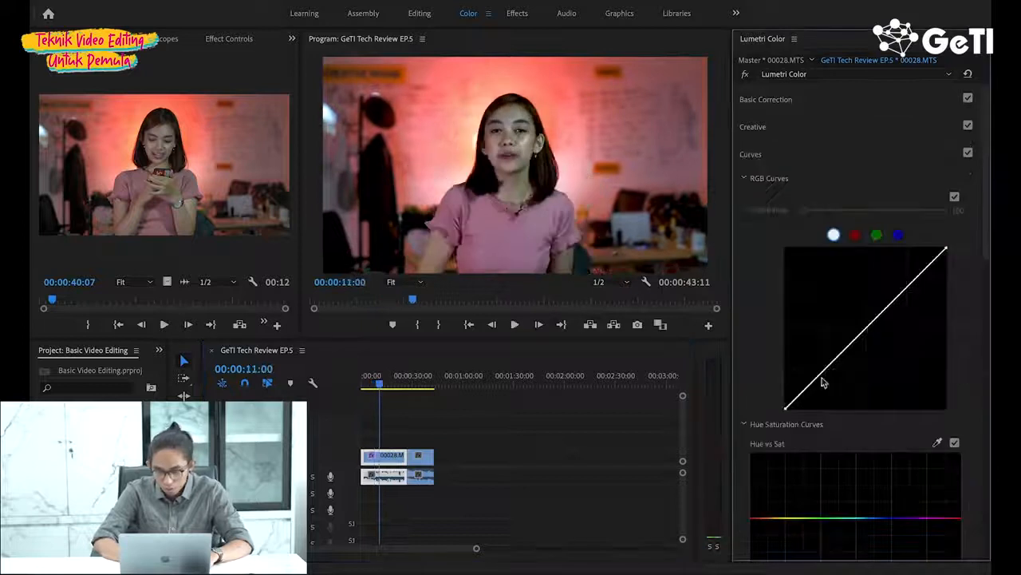
left_click_drag(860, 334, 862, 320)
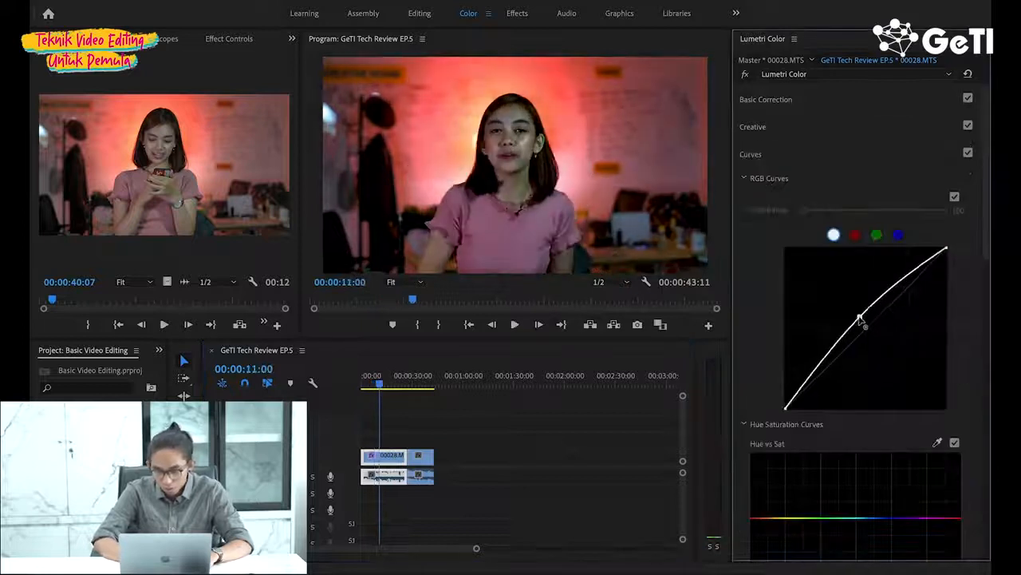
mouse_move(947, 248)
left_mouse_down()
mouse_move(948, 273)
mouse_move(922, 276)
mouse_move(944, 266)
left_mouse_up()
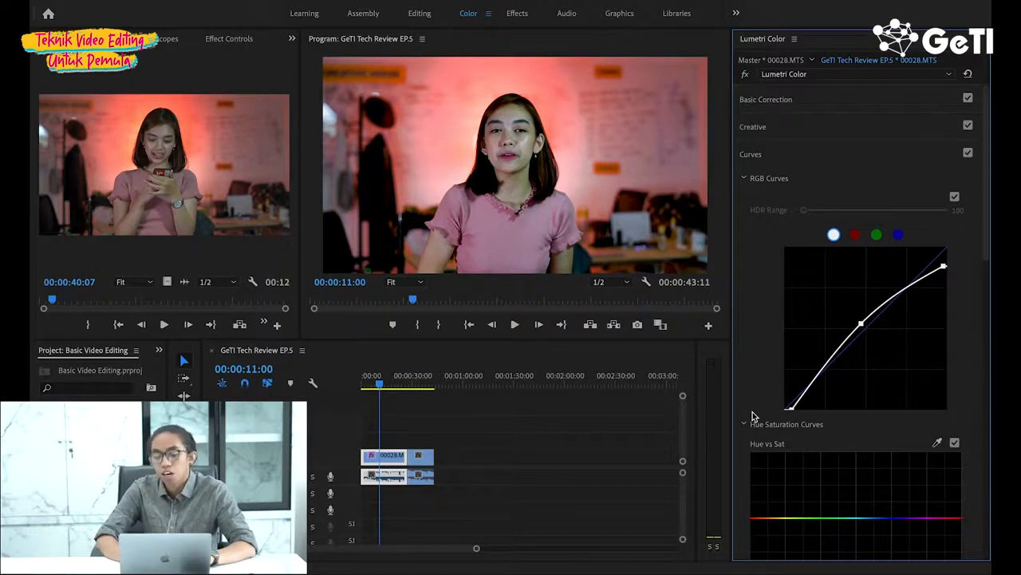
- Add a control point in the orange range of the Hue vs Sat curve
scroll(752, 415, "down", 3)
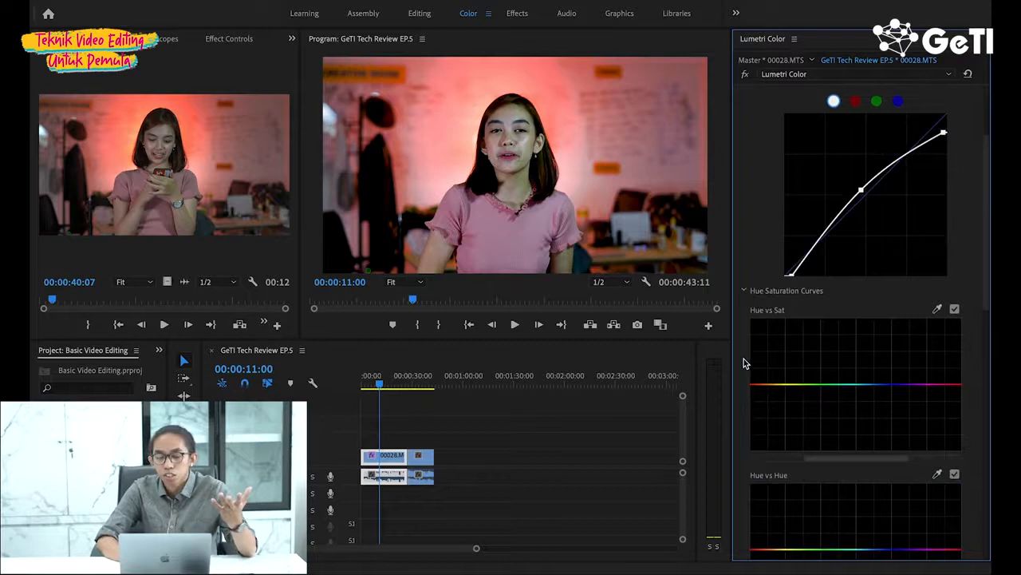
scroll(743, 363, "up", 3)
scroll(743, 363, "down", 8)
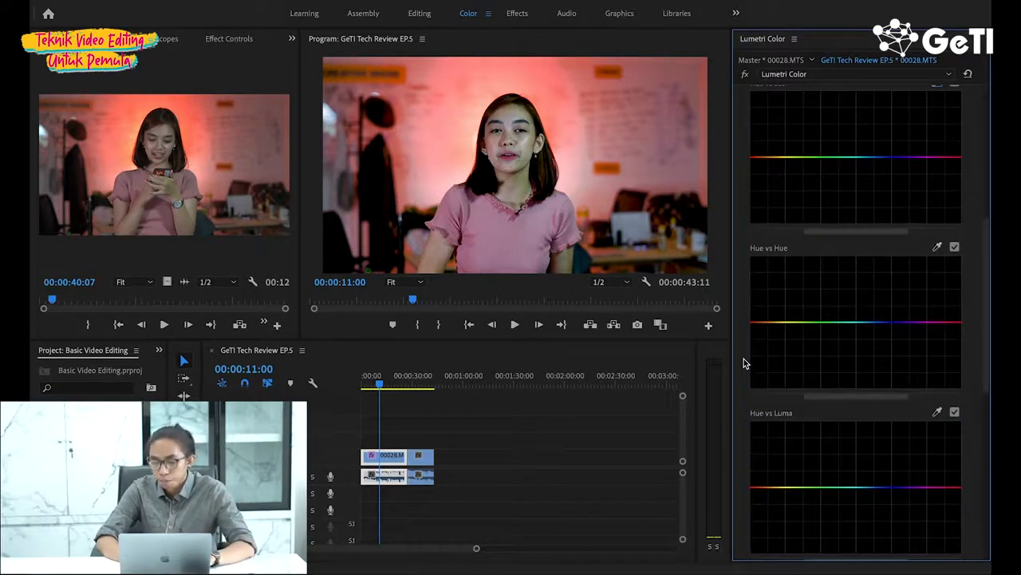
scroll(743, 363, "up", 1)
scroll(743, 363, "up", 1)
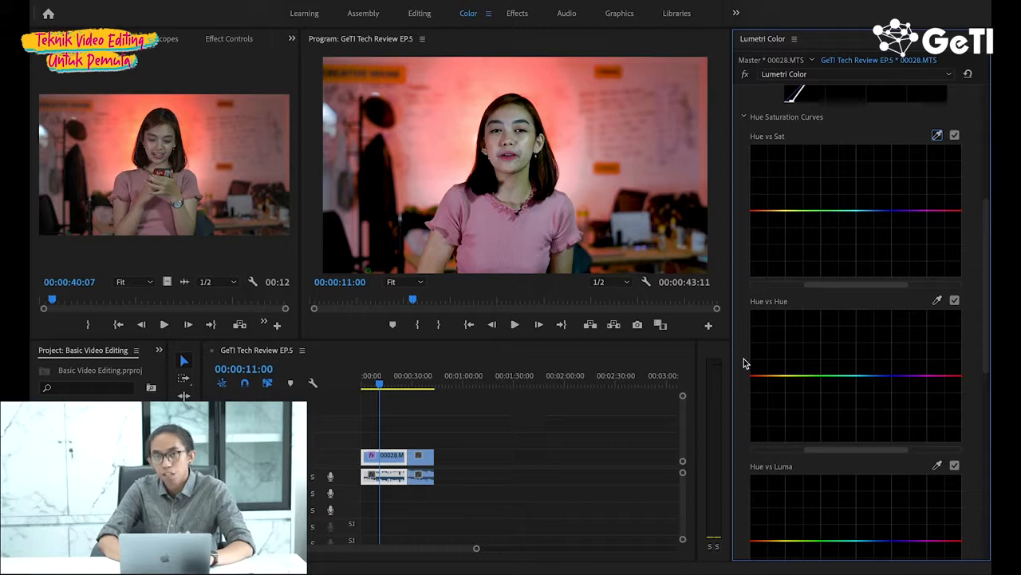
left_click(767, 214)
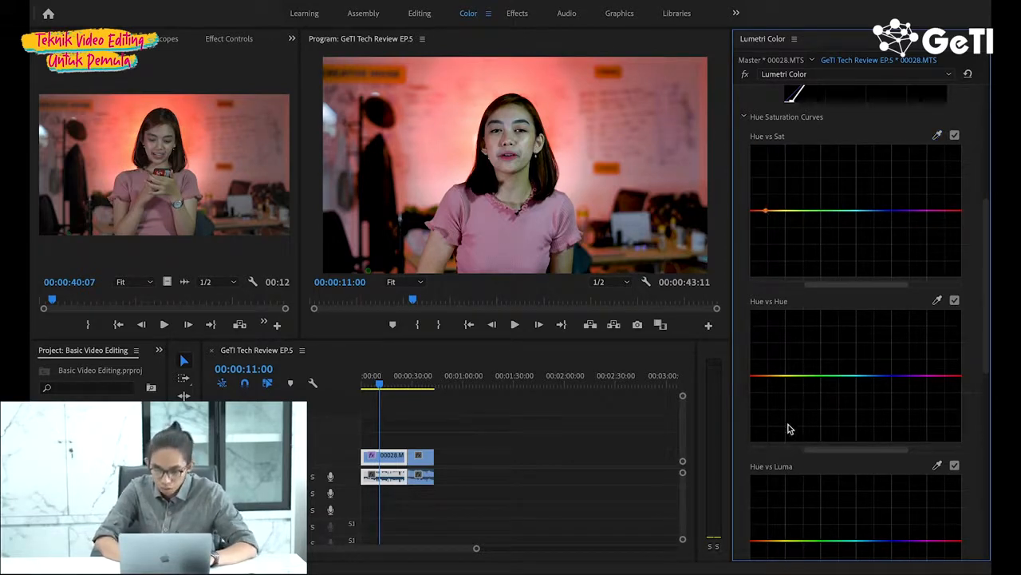
- Shape the Hue vs Hue curve around the orange range to shift the background glow toward pinkish red
left_click_drag(765, 376, 765, 372)
key("space")
key("space")
double_click(831, 390)
left_click_drag(766, 372, 790, 389)
scroll(835, 383, "down", 5)
scroll(835, 382, "up", 5)
left_click_drag(809, 398, 837, 390)
left_click(822, 404)
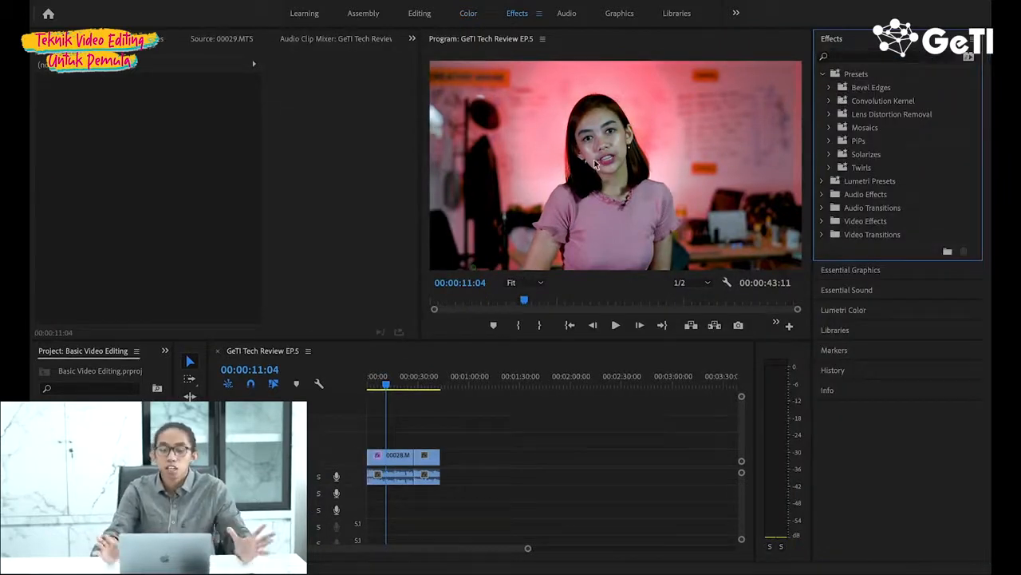
- Scrub through the sequence and play from 00:00:24:01 across the cut between the two 00028.MTS clips
left_click(401, 387)
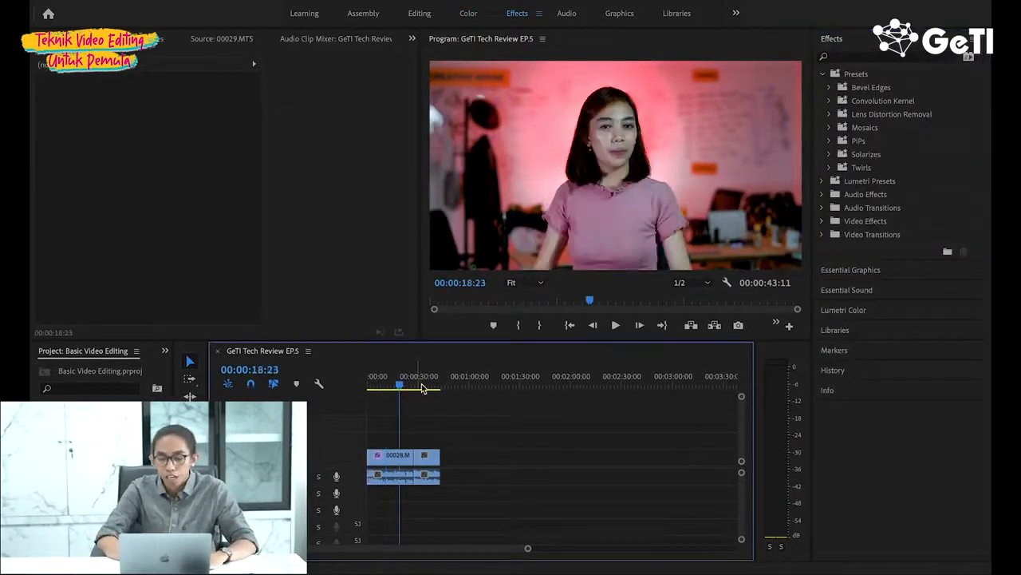
left_click(431, 389)
left_click_drag(431, 389, 407, 383)
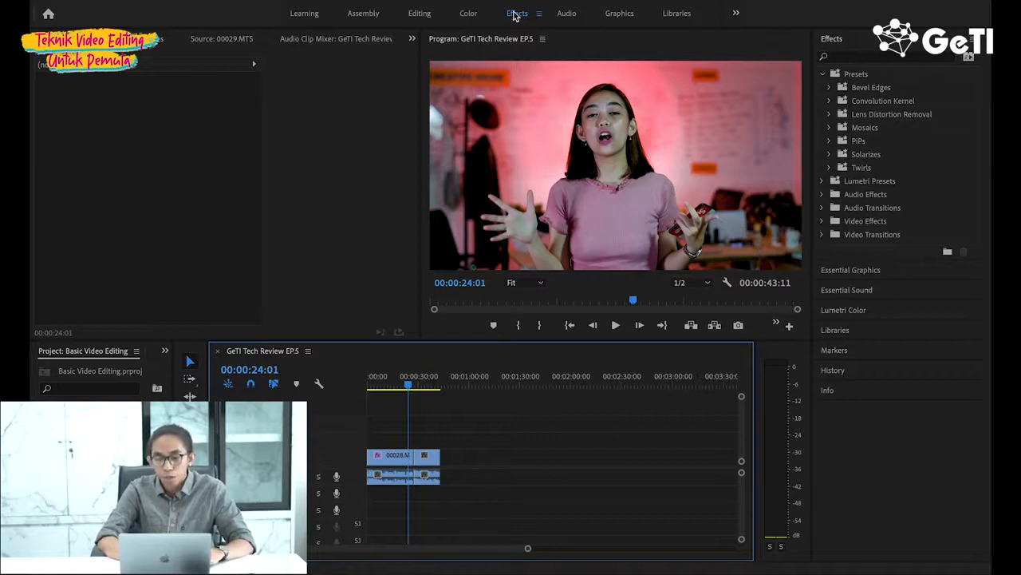
key("space")
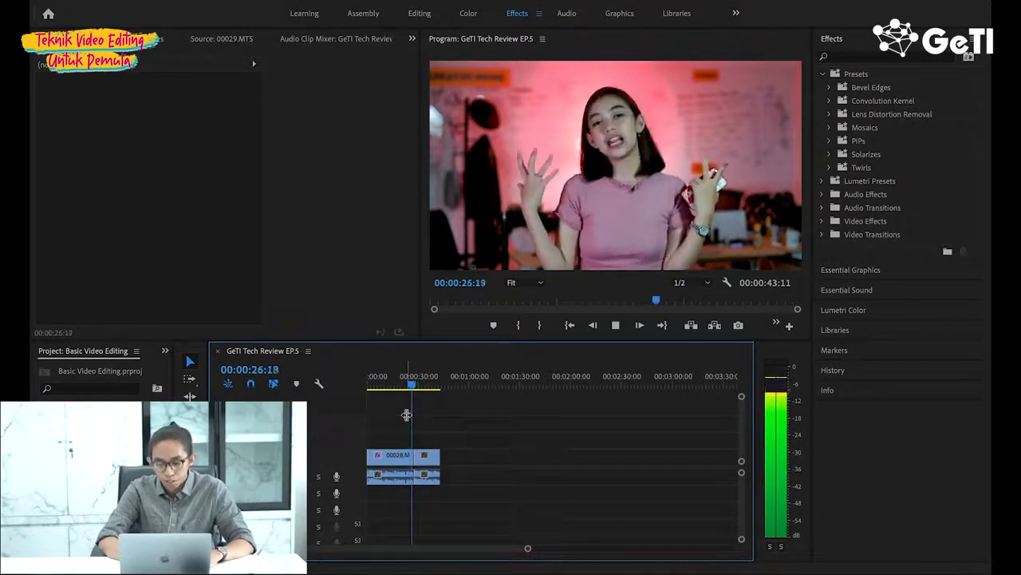
key("space")
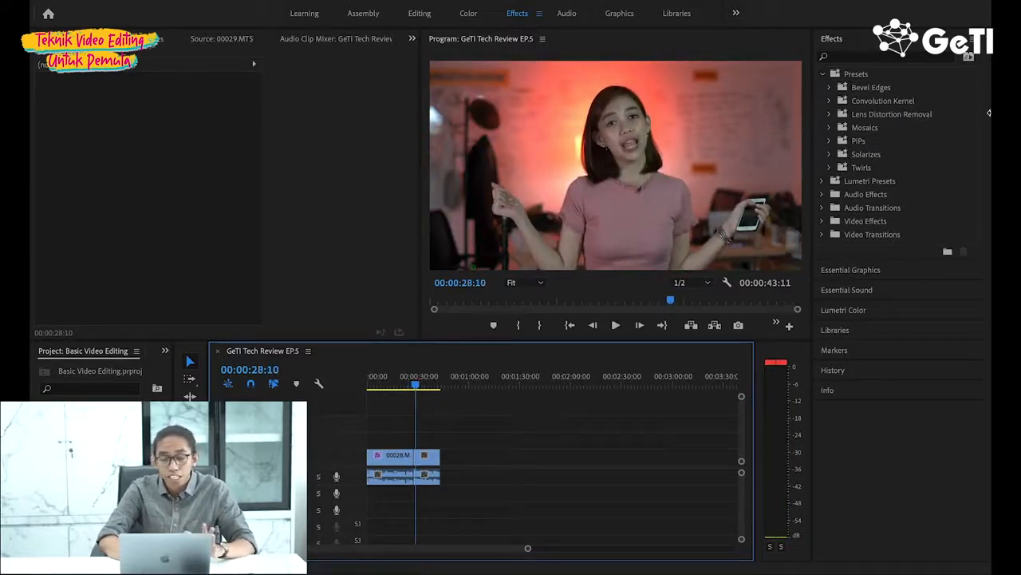
- Apply the Cross Dissolve video transition at the cut between the two 00028.MTS clips on V1
left_click(823, 234)
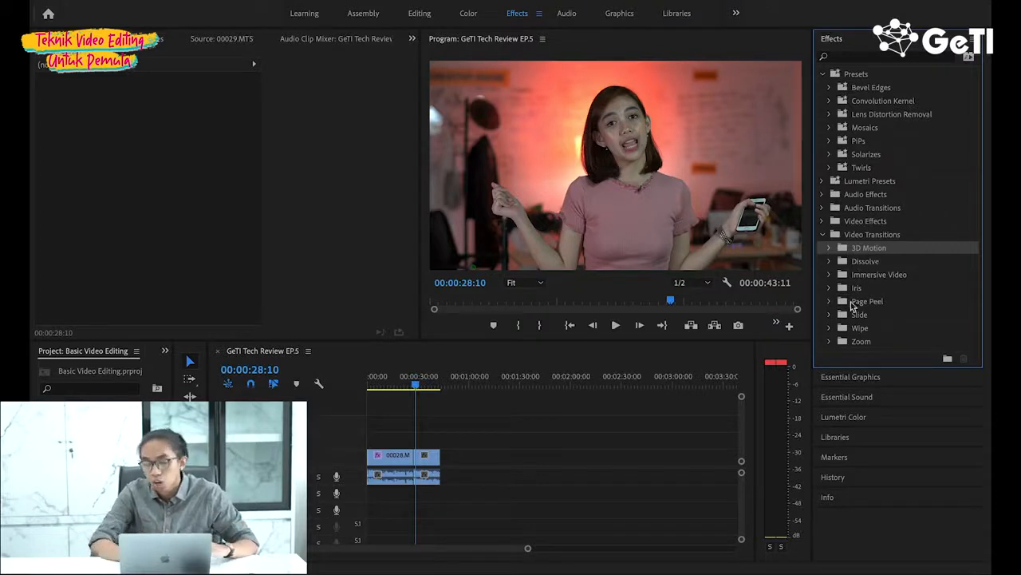
left_click(829, 261)
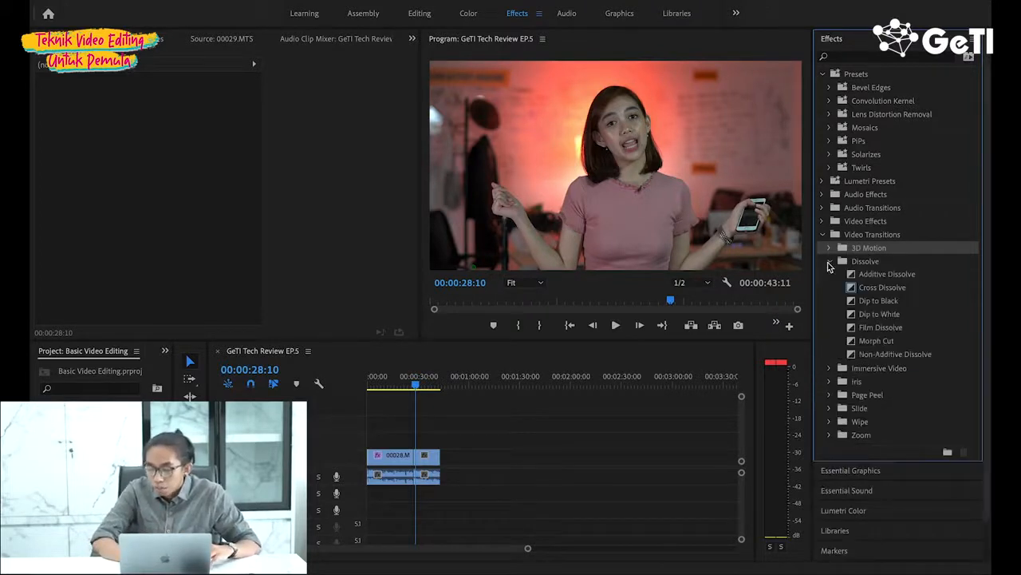
left_click(884, 290)
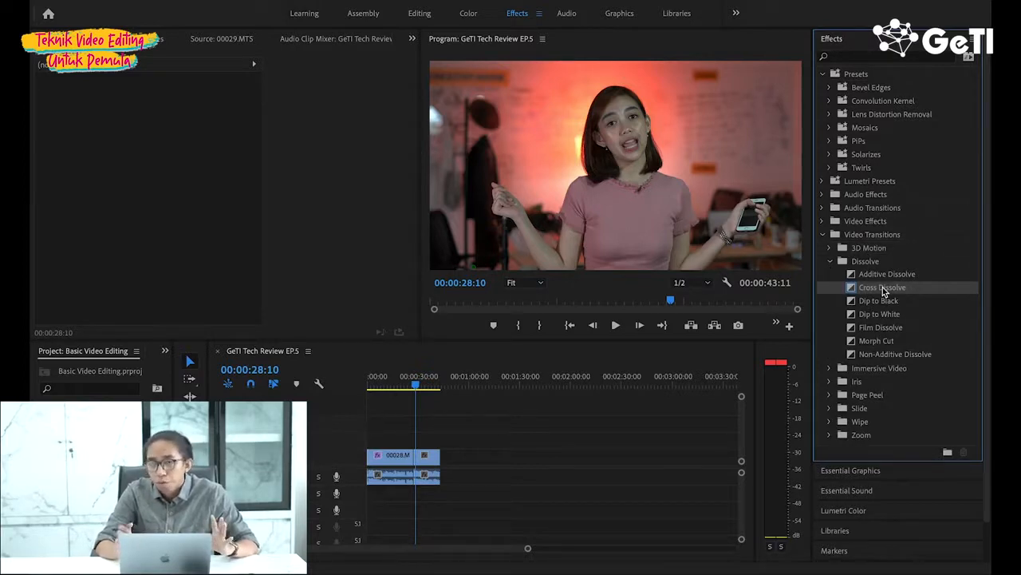
left_click_drag(882, 292, 421, 467)
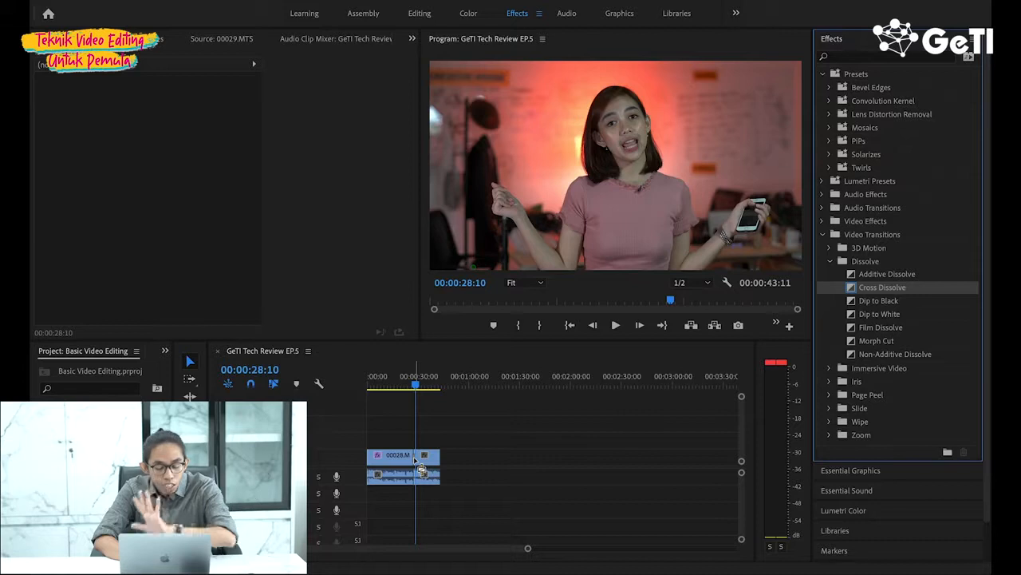
- Play the sequence from 00:00:24:01 to preview the dissolve between the two clips, with the timeline zoomed in around it
left_click(409, 386)
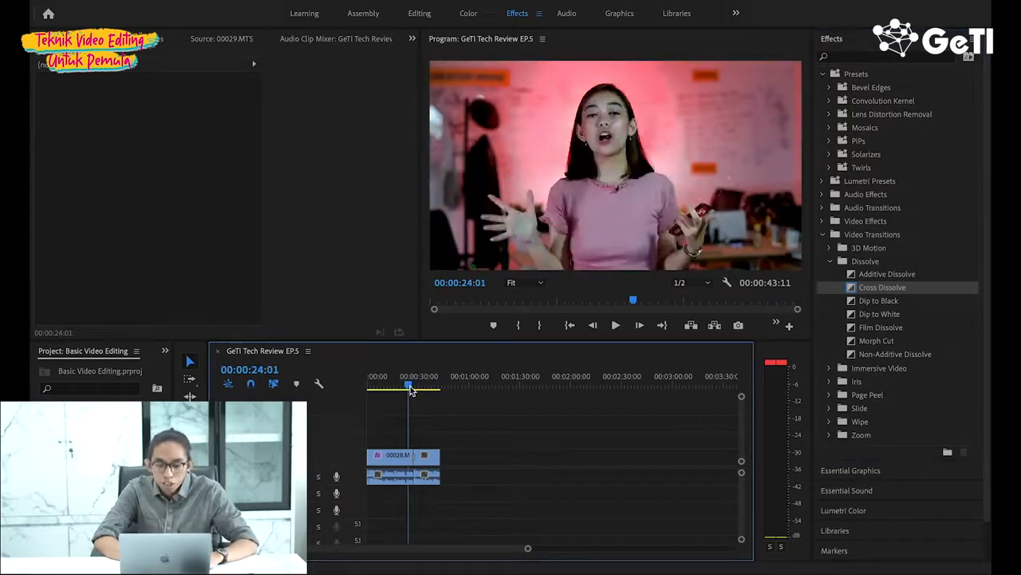
key("space")
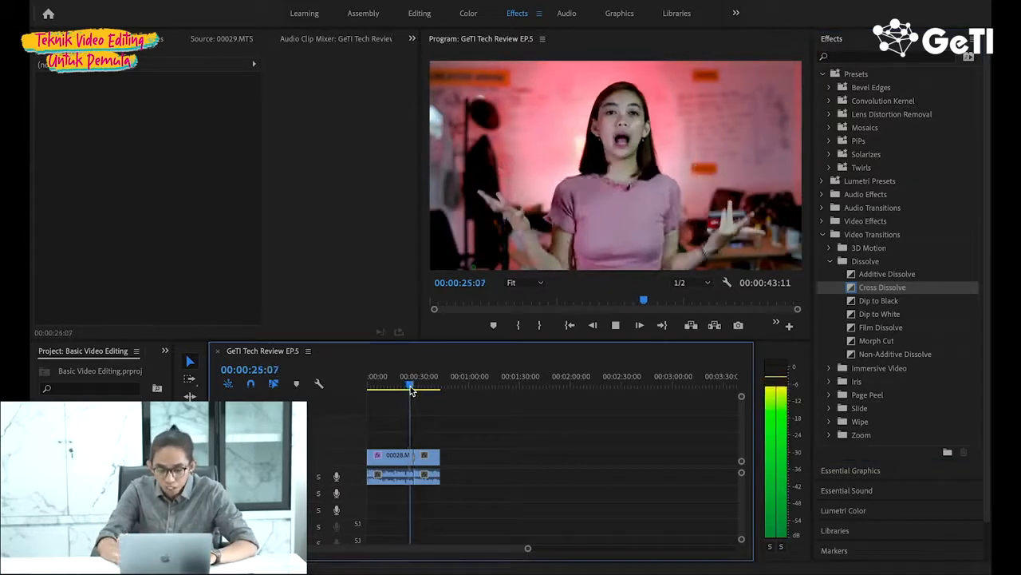
key("backslash")
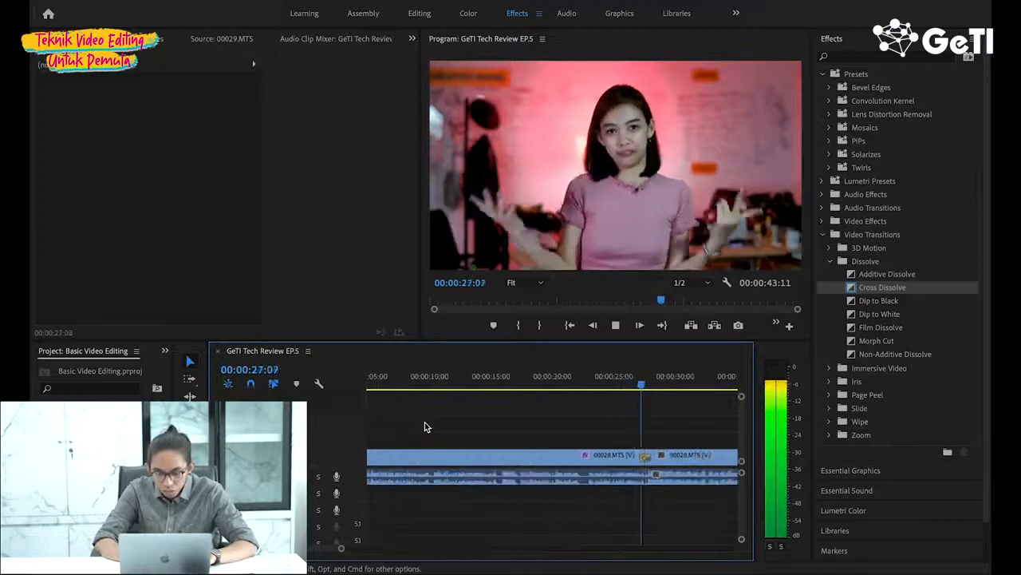
key("space")
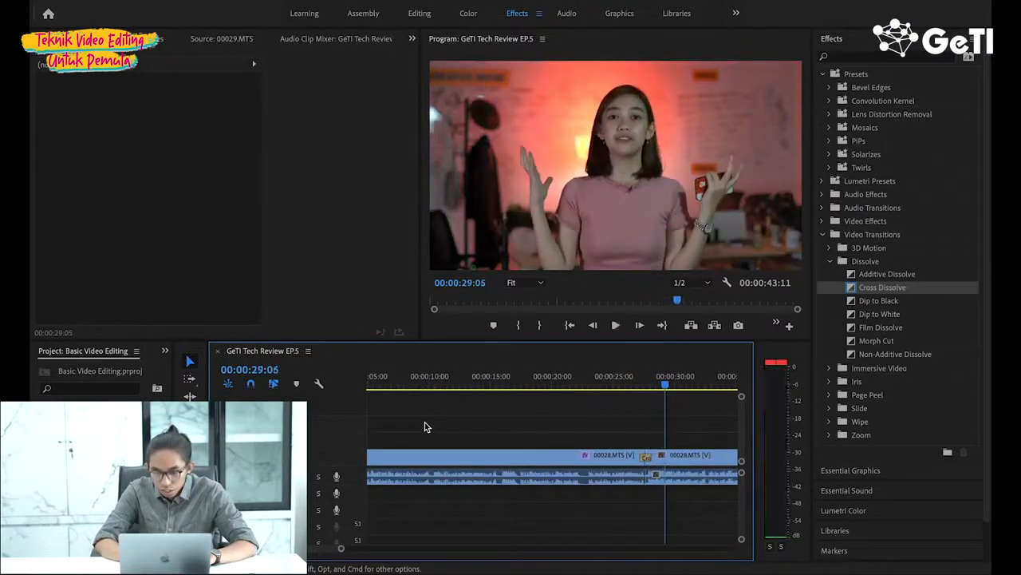
mouse_move(659, 380)
left_mouse_down()
mouse_move(644, 380)
mouse_move(662, 376)
left_mouse_up()
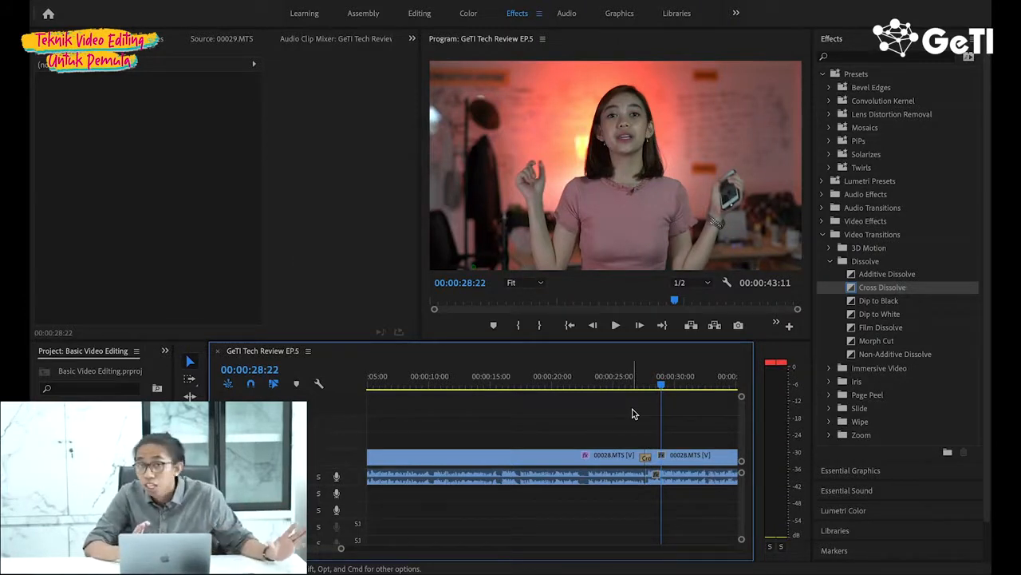
key("minus")
key("minus")
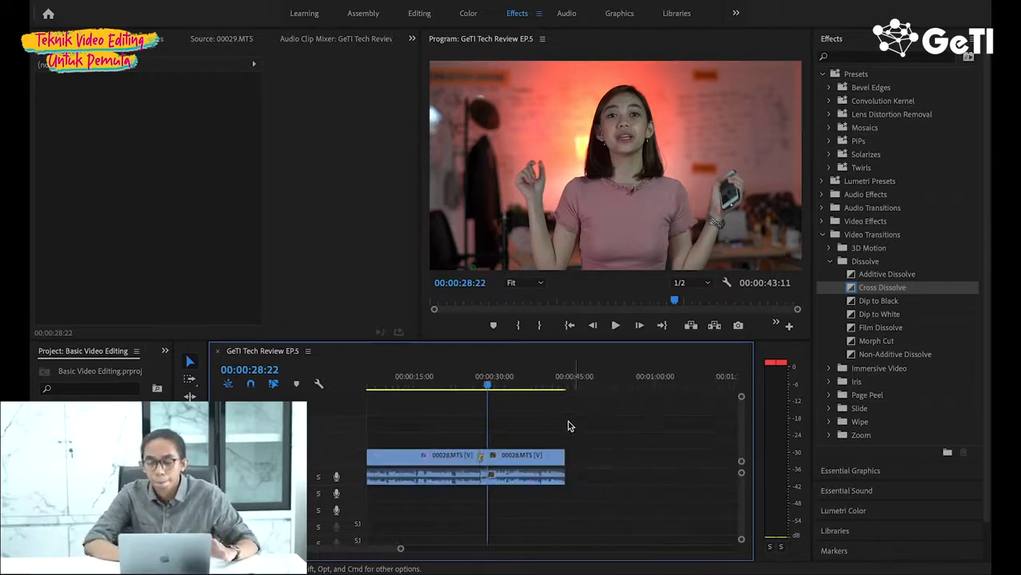
- In the Audio workspace, play the first clip from 00:00:14:18 to check its A1 level, and try its volume fader
left_click(567, 14)
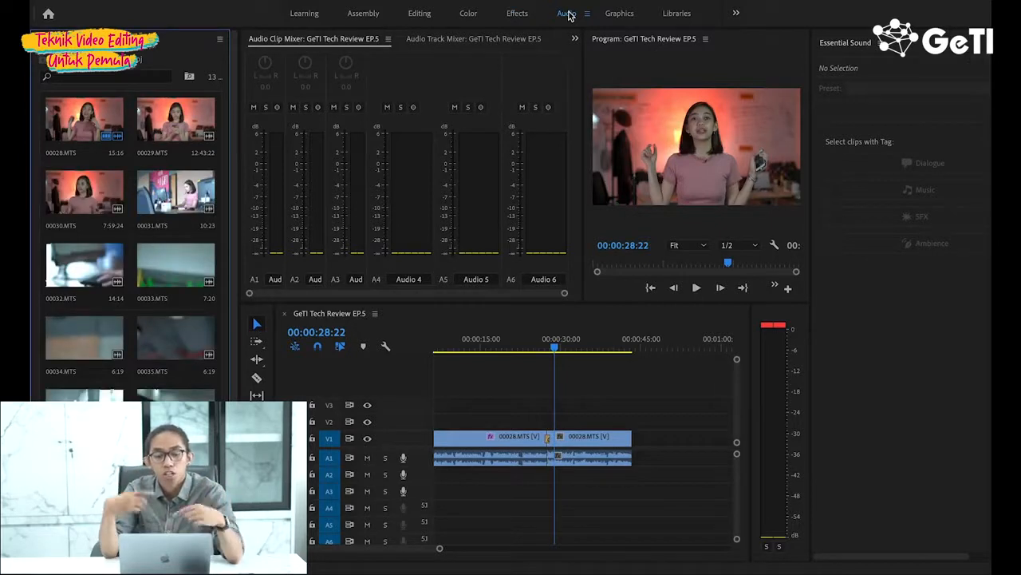
left_click(508, 468)
left_click_drag(477, 348, 481, 349)
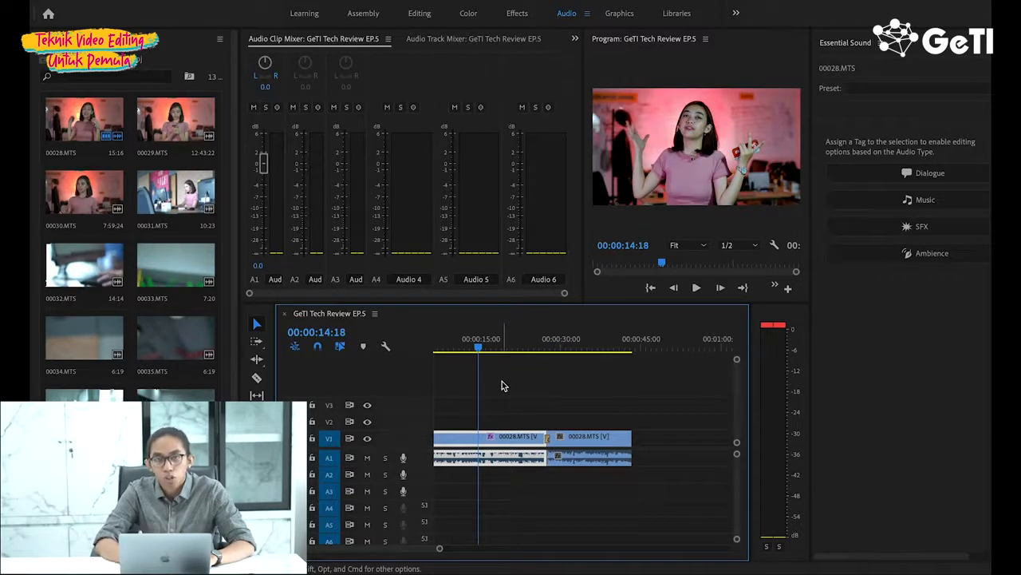
key("space")
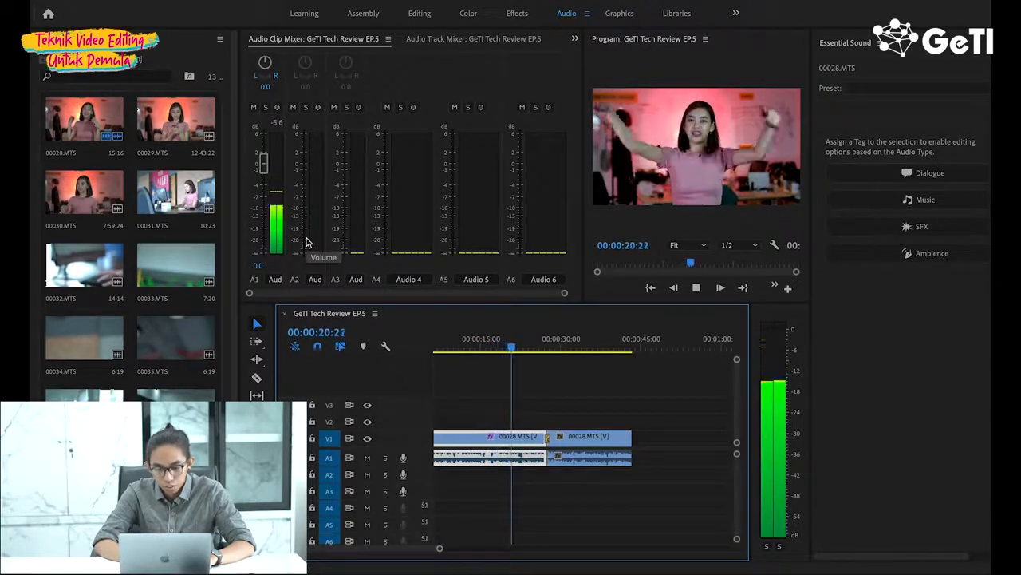
key("space")
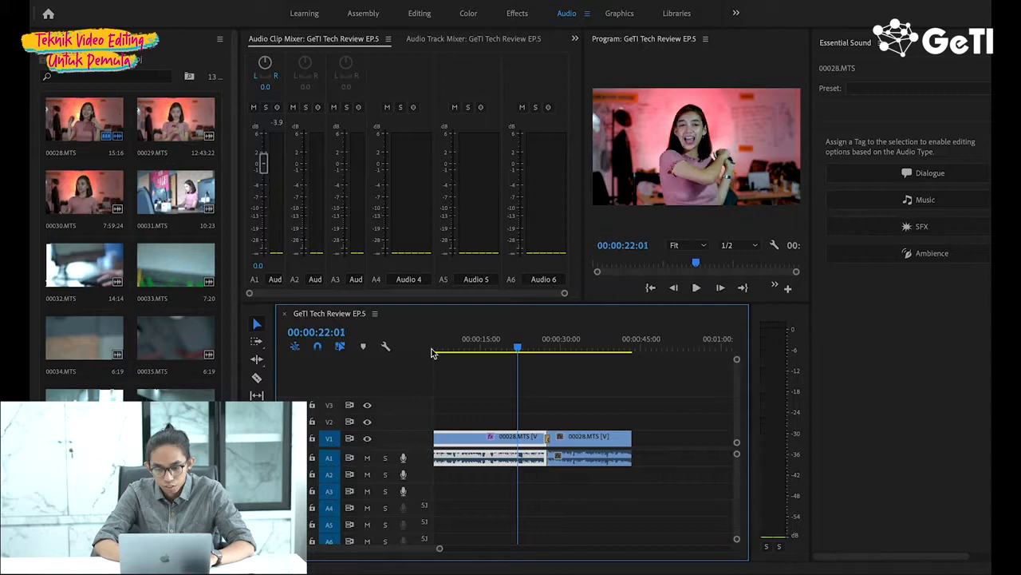
left_click_drag(499, 348, 495, 348)
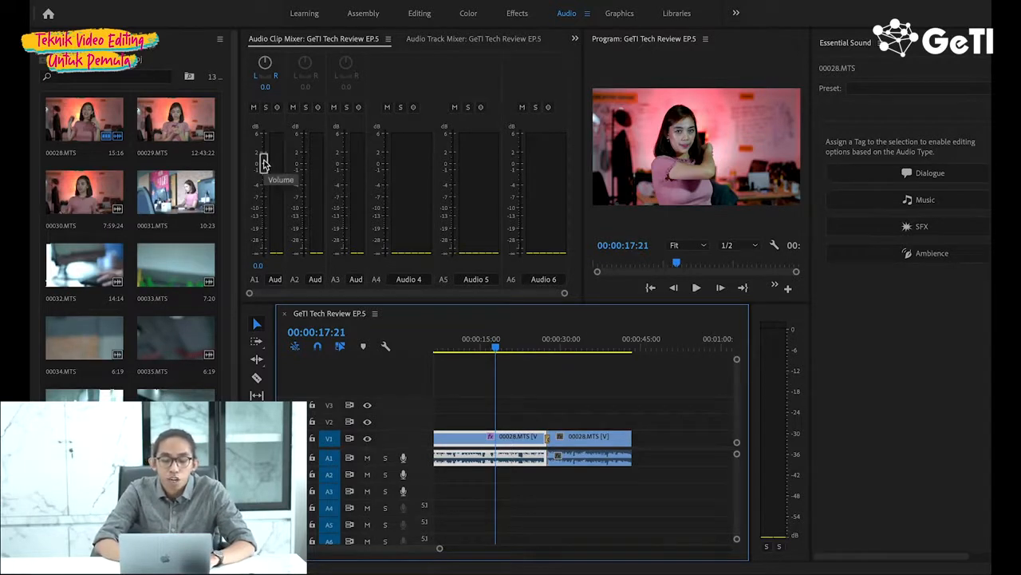
mouse_move(263, 164)
left_mouse_down()
mouse_move(265, 200)
mouse_move(265, 165)
left_mouse_up()
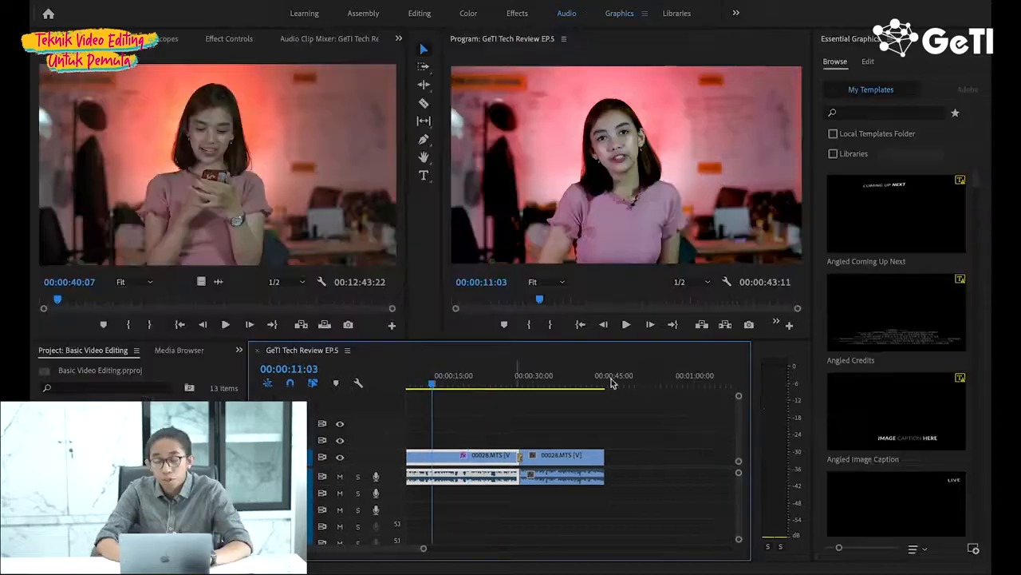
- Add the Basic Lower Third graphics template to V2 at 00:00:11:03, dismissing the missing-fonts dialog
scroll(914, 421, "down", 5)
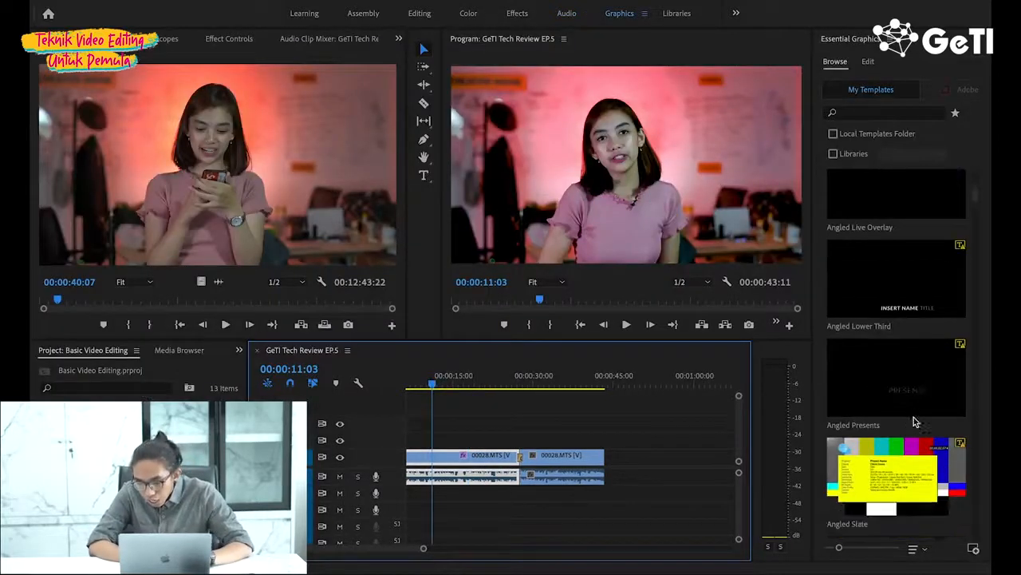
scroll(914, 421, "down", 2)
scroll(914, 421, "down", 2)
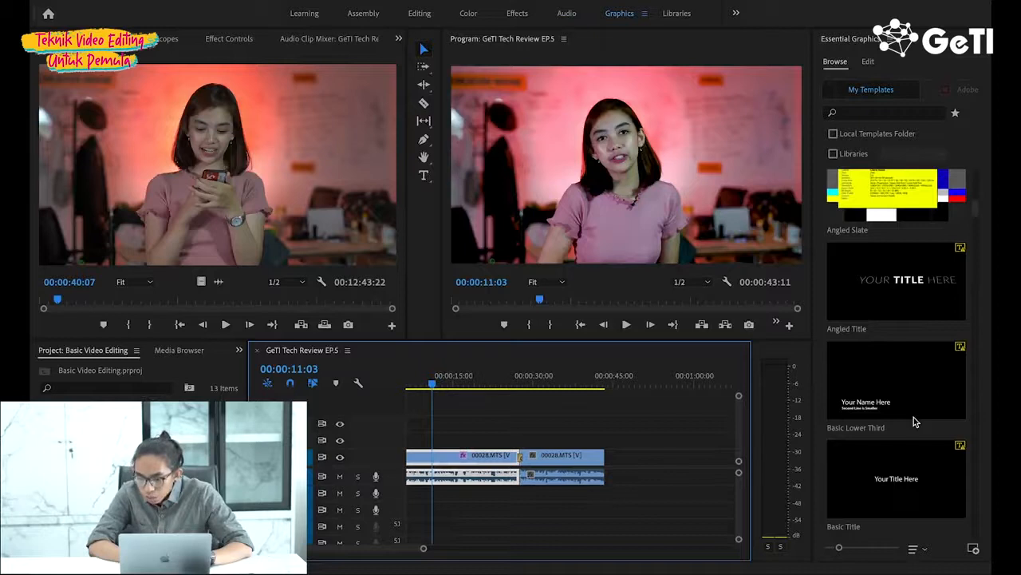
scroll(914, 421, "down", 1)
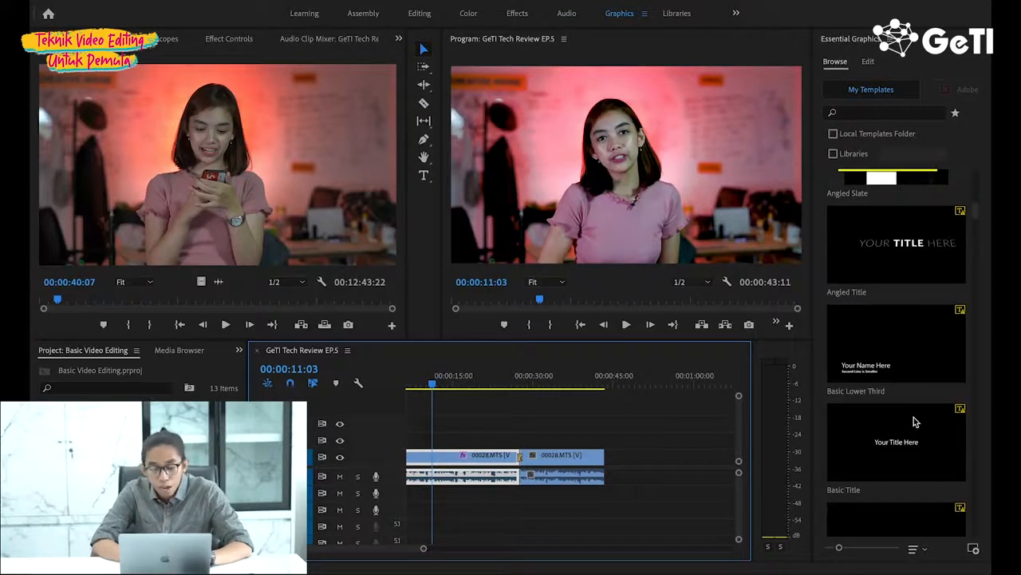
mouse_move(918, 355)
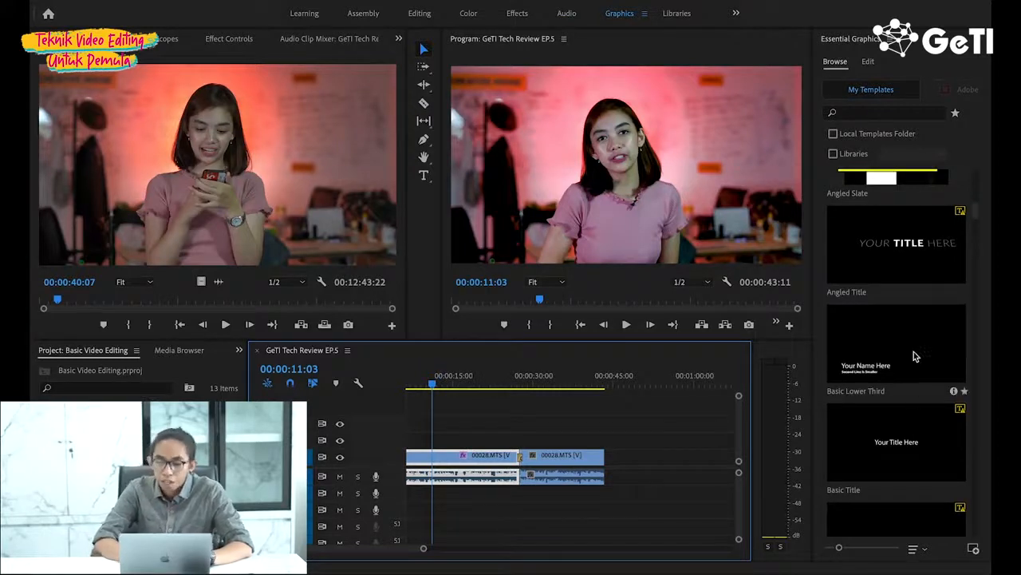
left_click(869, 335)
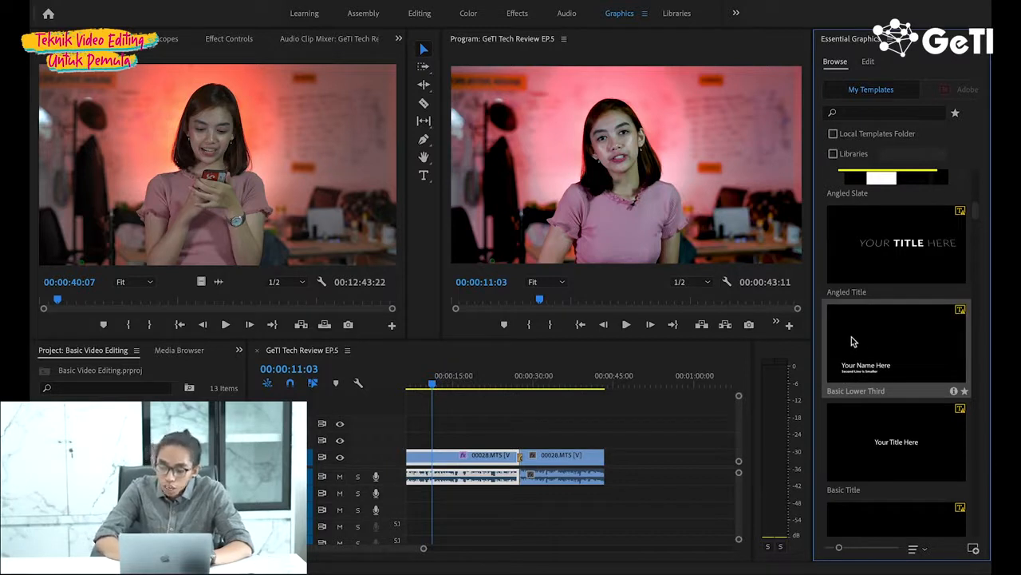
left_click_drag(905, 344, 429, 438)
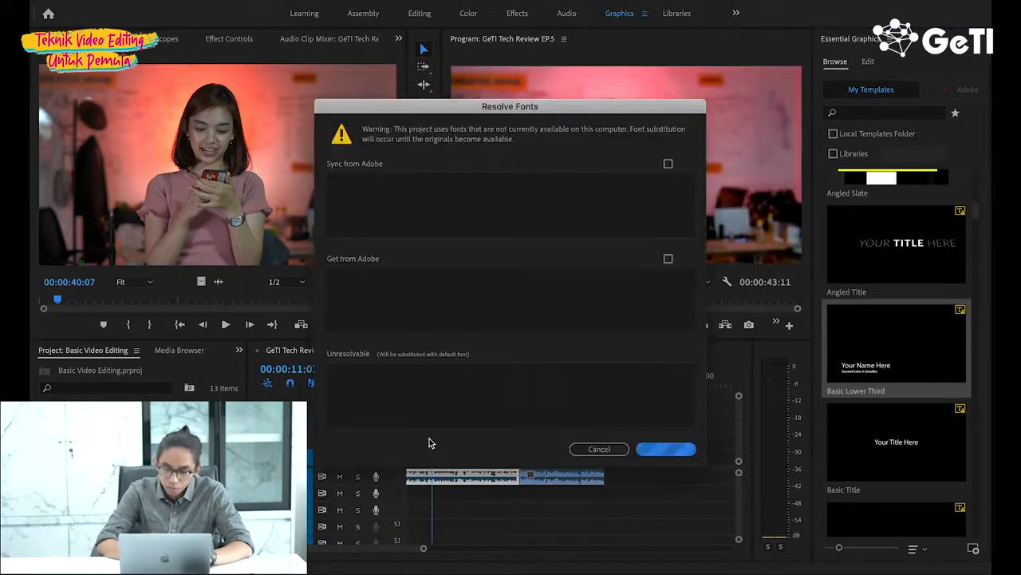
left_click(621, 447)
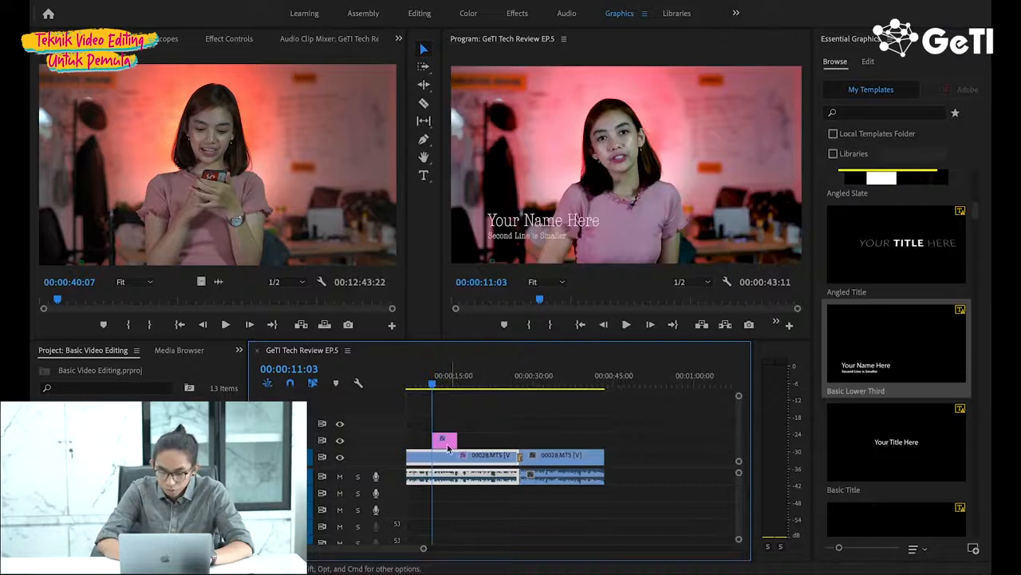
- Move the lower third to the start of the sequence at 00:00:00:00 and select its "Your Name Here" text layer
left_click_drag(432, 384, 385, 384)
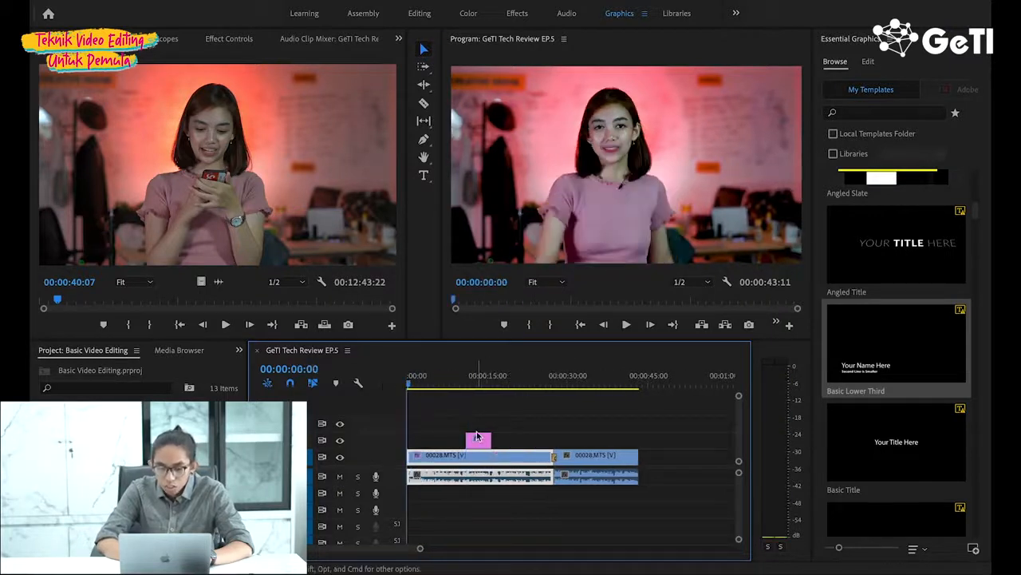
left_click_drag(477, 443, 419, 441)
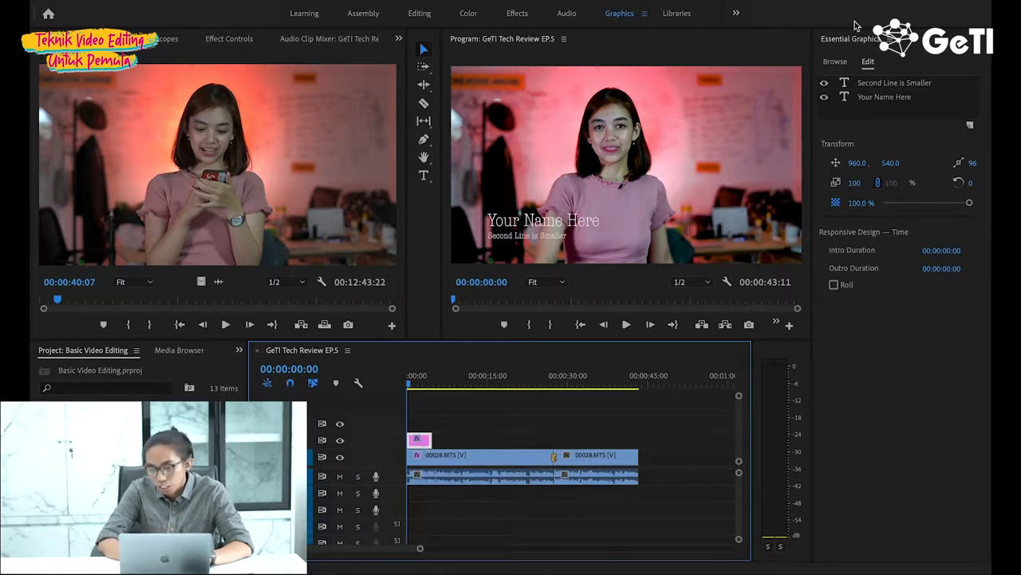
left_click(881, 84)
left_click(881, 97)
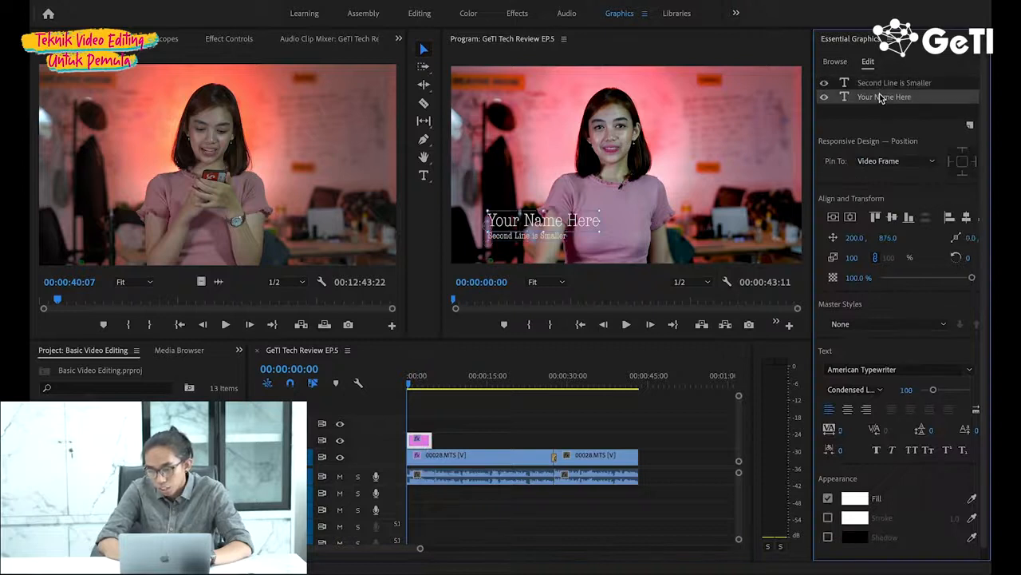
- Compare the text properties of the lower third's "Your Name Here" and "Second Line is Smaller" layers
left_click(881, 84)
left_click(881, 98)
left_click(881, 85)
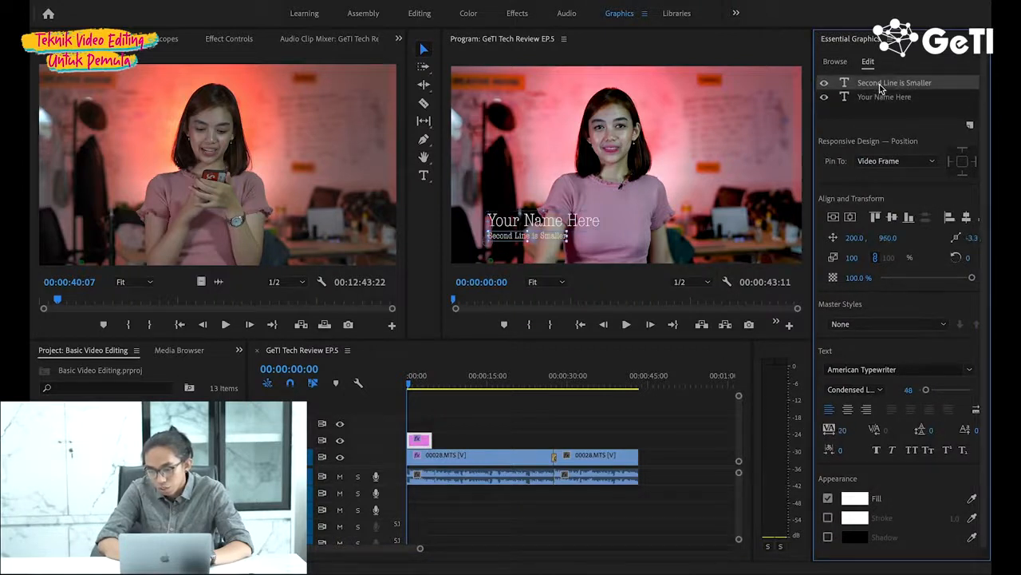
left_click(881, 97)
left_click(881, 84)
left_click(881, 98)
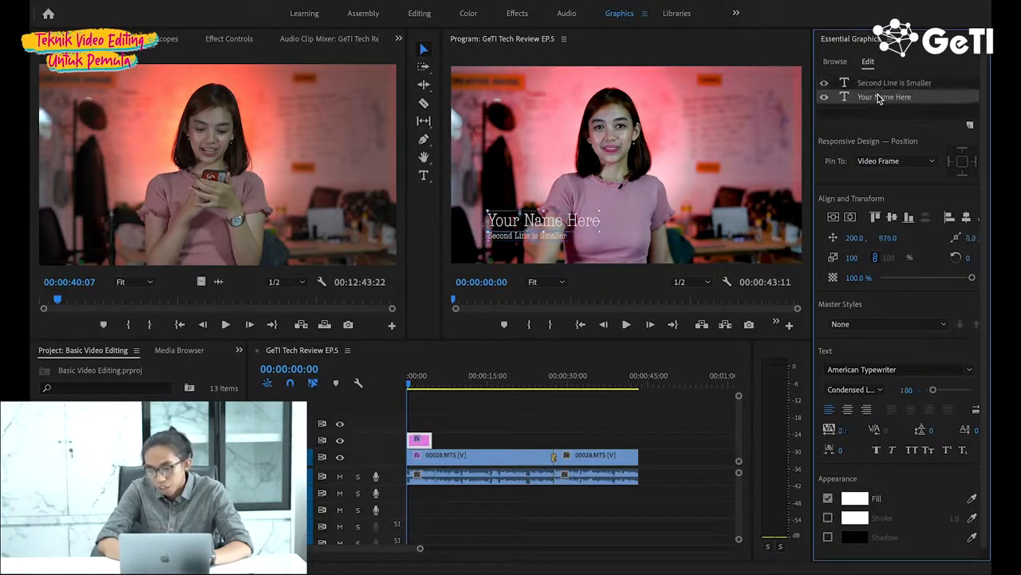
left_click(880, 92)
left_click(881, 97)
left_click(881, 85)
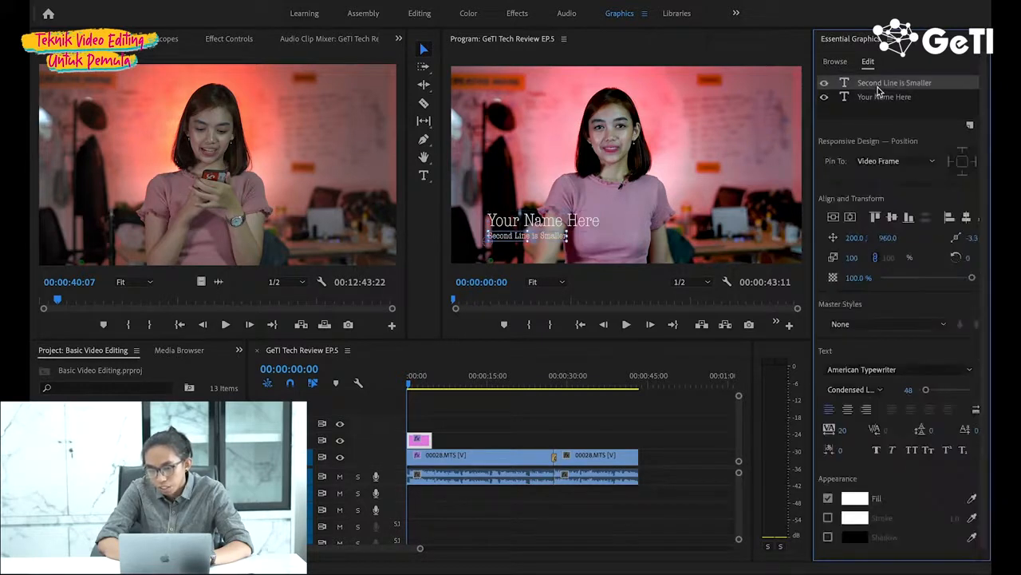
left_click(878, 98)
left_click(876, 85)
left_click(876, 91)
left_click(877, 83)
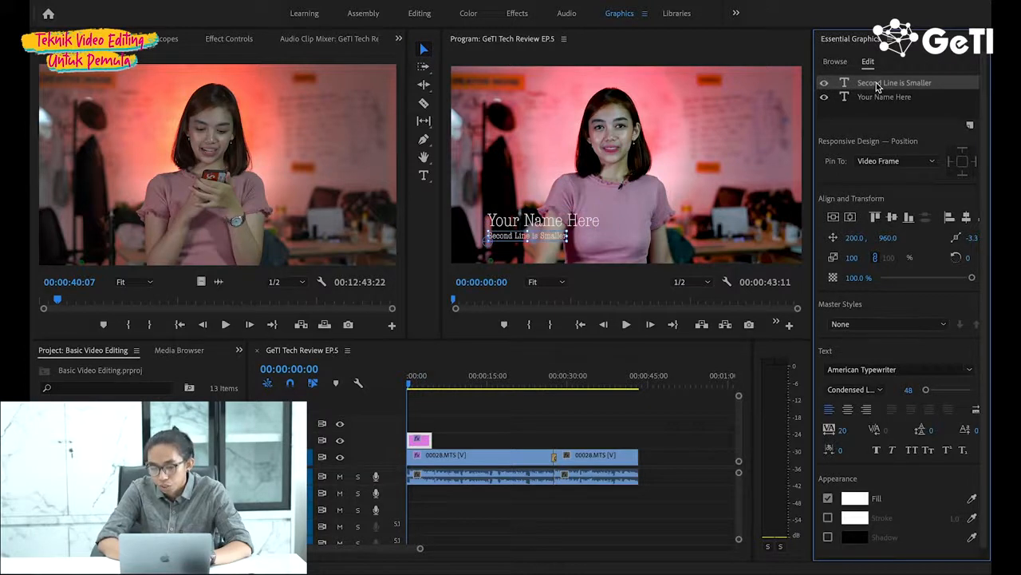
- Replace the lower third's "Your Name Here" text with the host's name
left_click(874, 97)
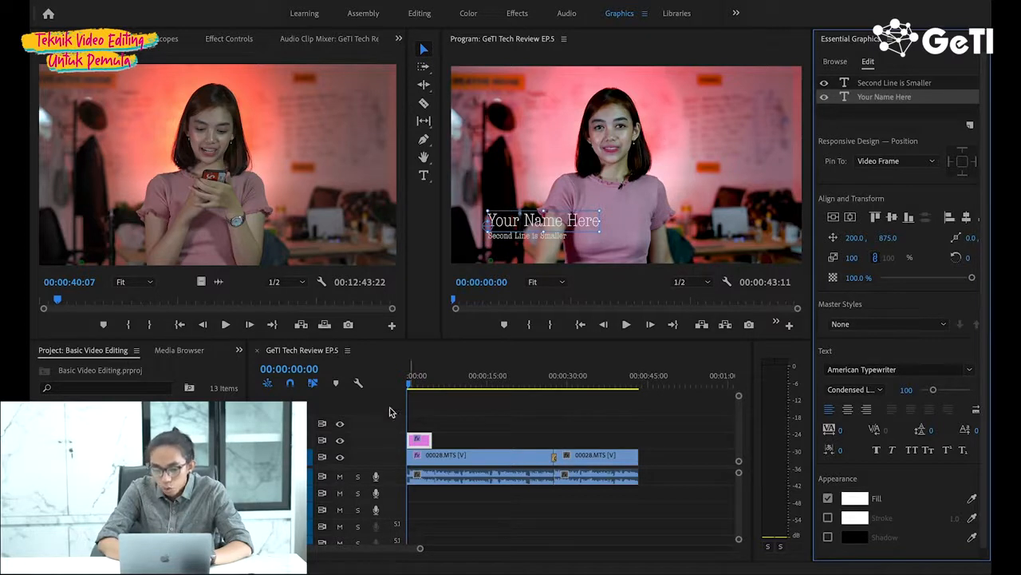
left_click(425, 176)
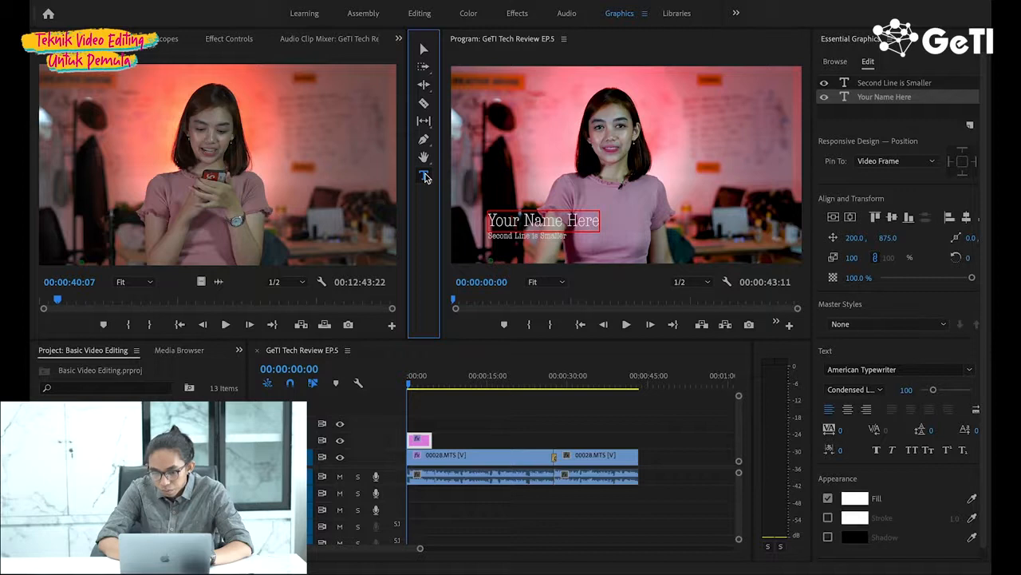
left_click(490, 224)
left_click(546, 222)
key("ctrl+a")
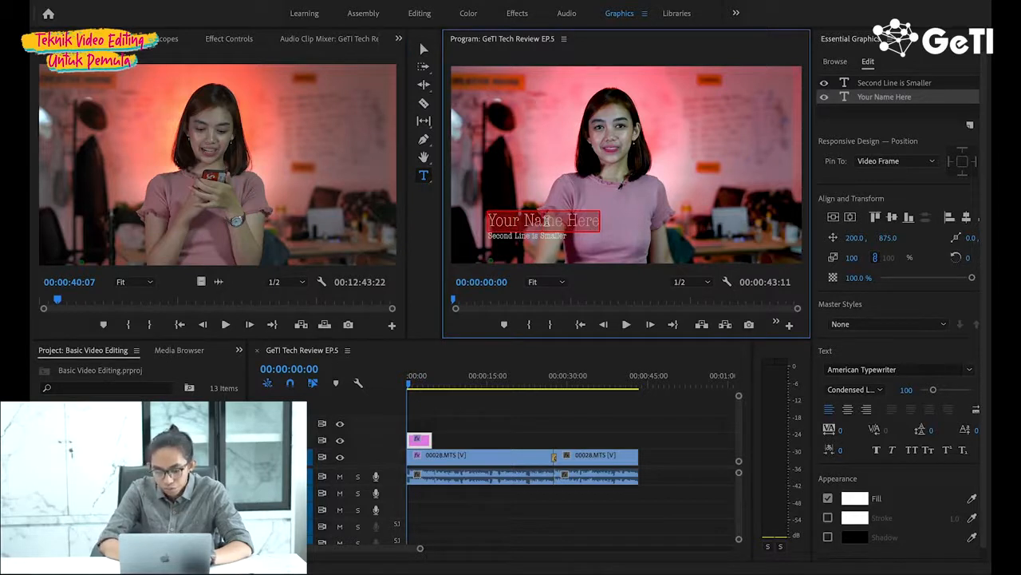
type("Pevita")
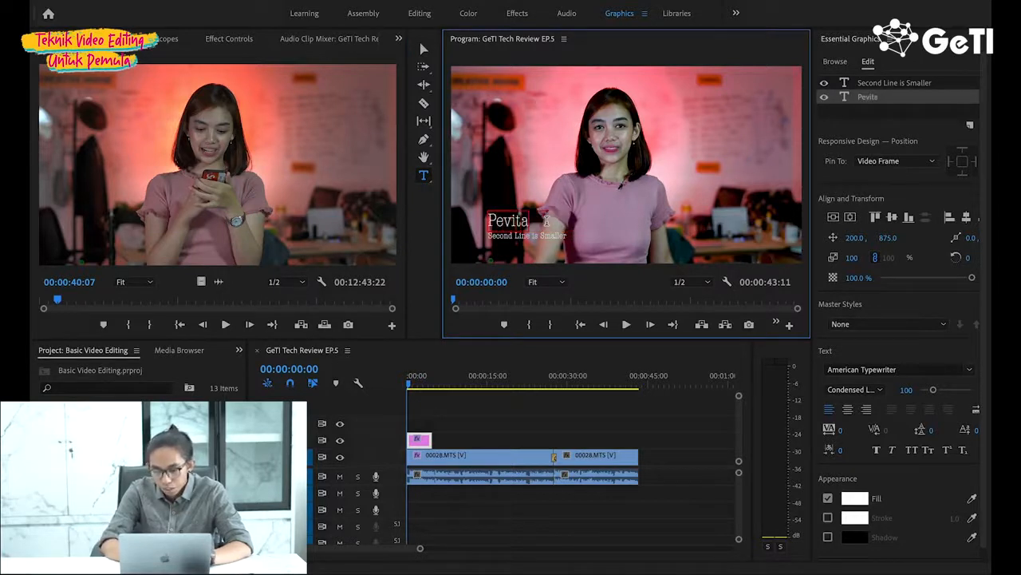
- Replace the lower third's "Second Line is Smaller" text with "Host"
left_click(894, 82)
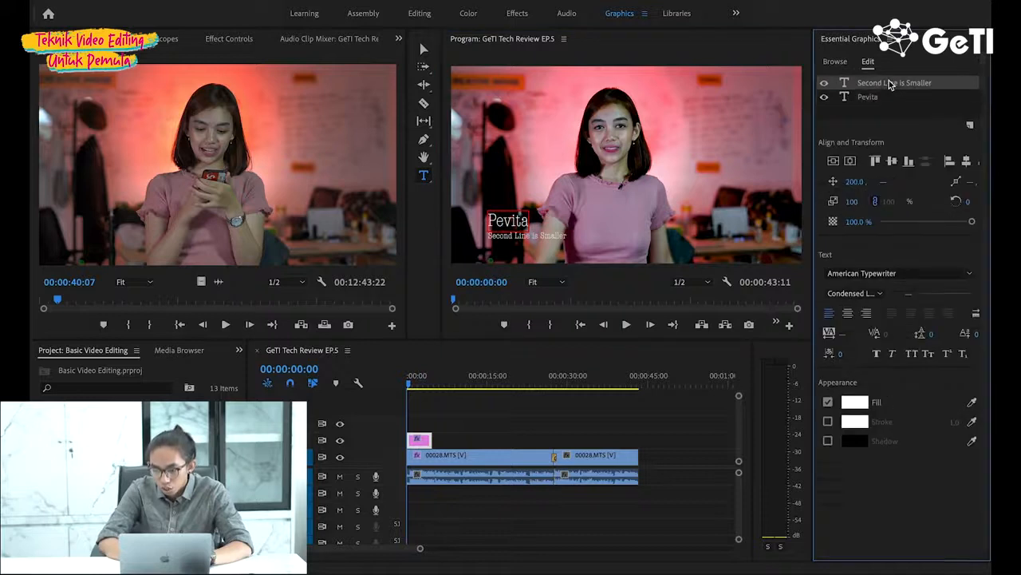
left_click(564, 234)
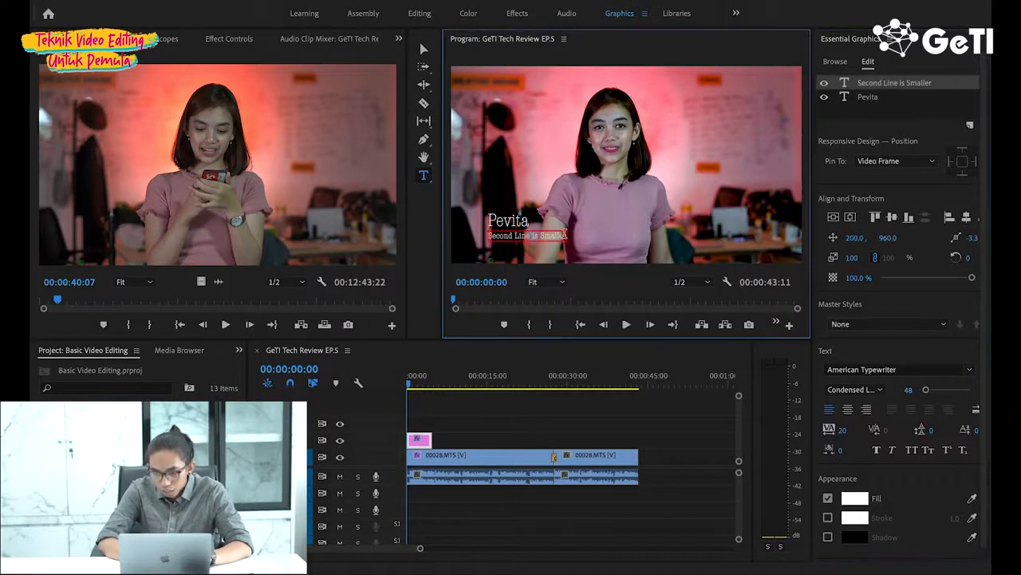
type("Host")
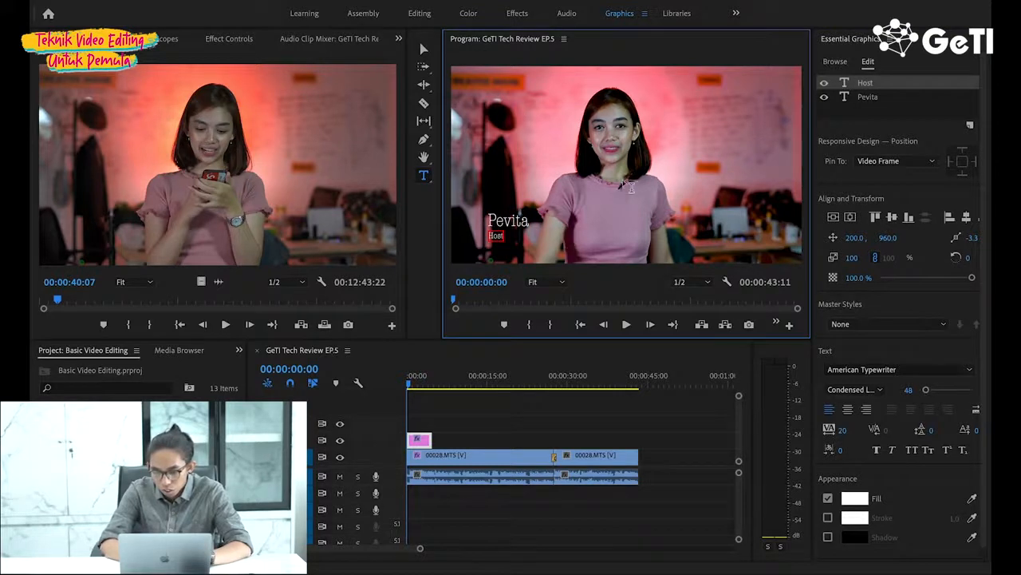
- Try a larger font size on the "Host" text layer and undo the change
left_click(821, 195)
scroll(822, 215, "down", 1)
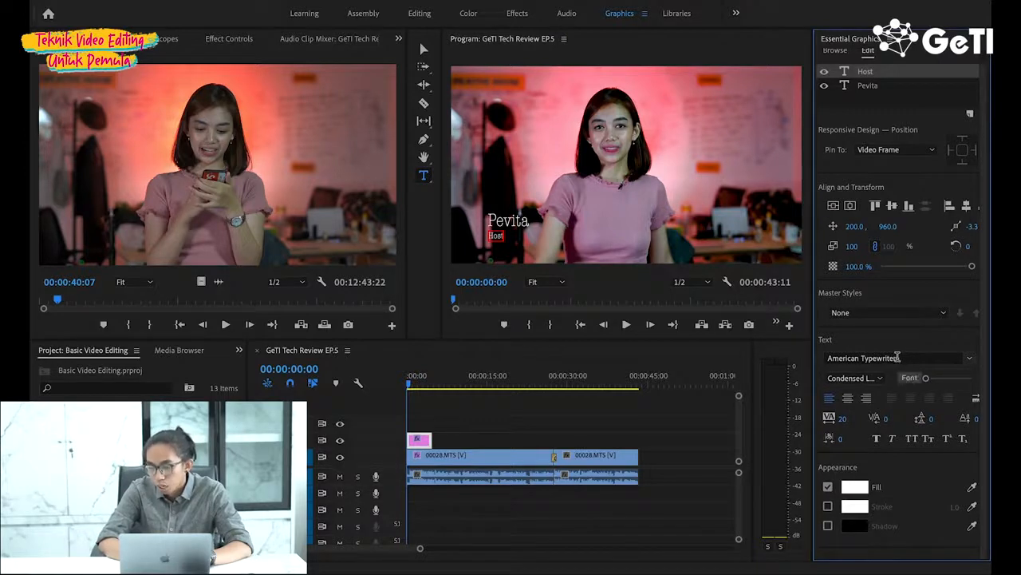
left_click_drag(926, 379, 945, 380)
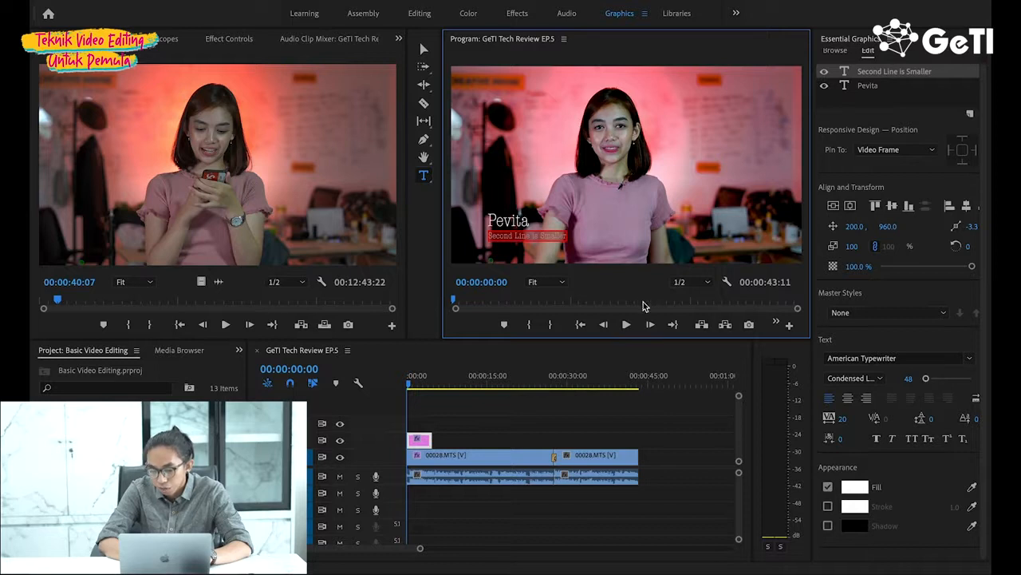
key("ctrl+z")
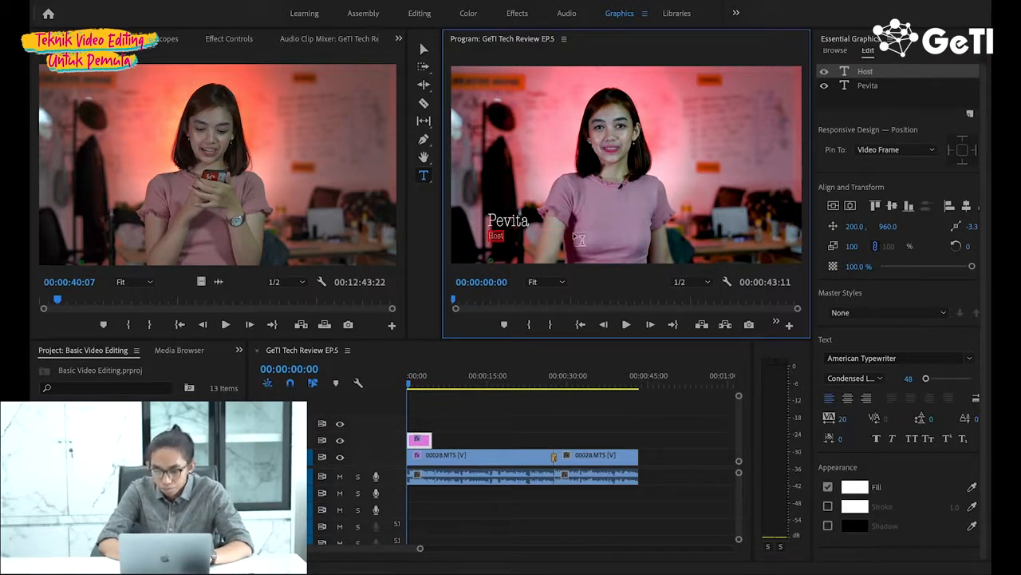
mouse_move(927, 381)
left_mouse_down()
mouse_move(942, 381)
mouse_move(926, 381)
left_mouse_up()
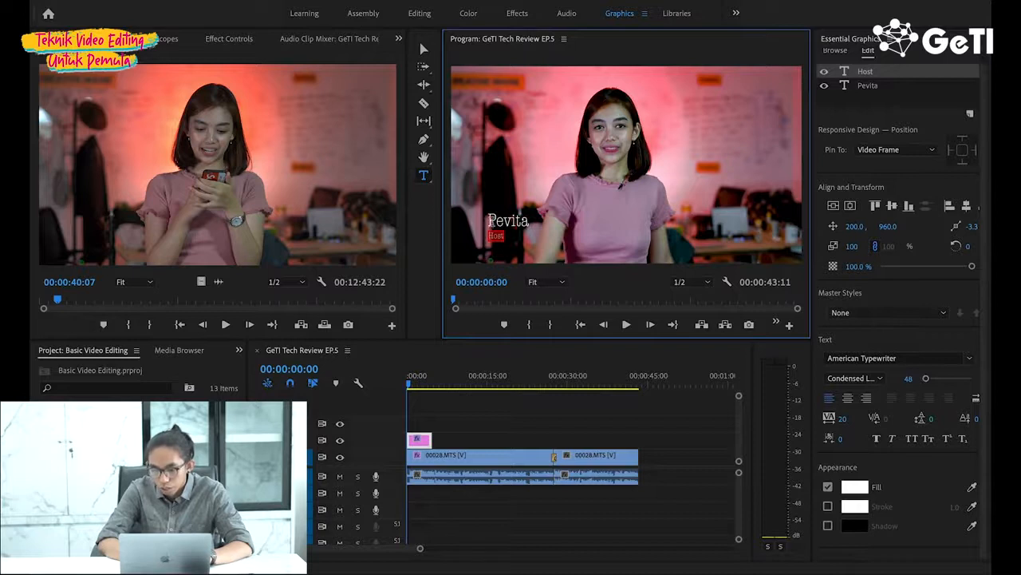
- Deselect the lower third and play the sequence from 00:00:00:00 to 00:00:06:06 to preview the title
left_click(504, 222)
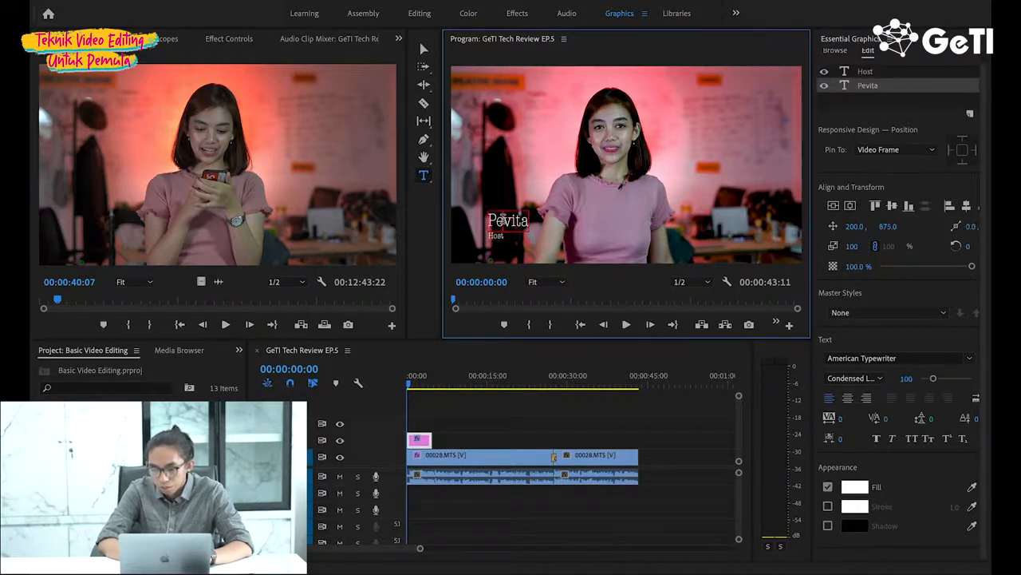
left_click(583, 433)
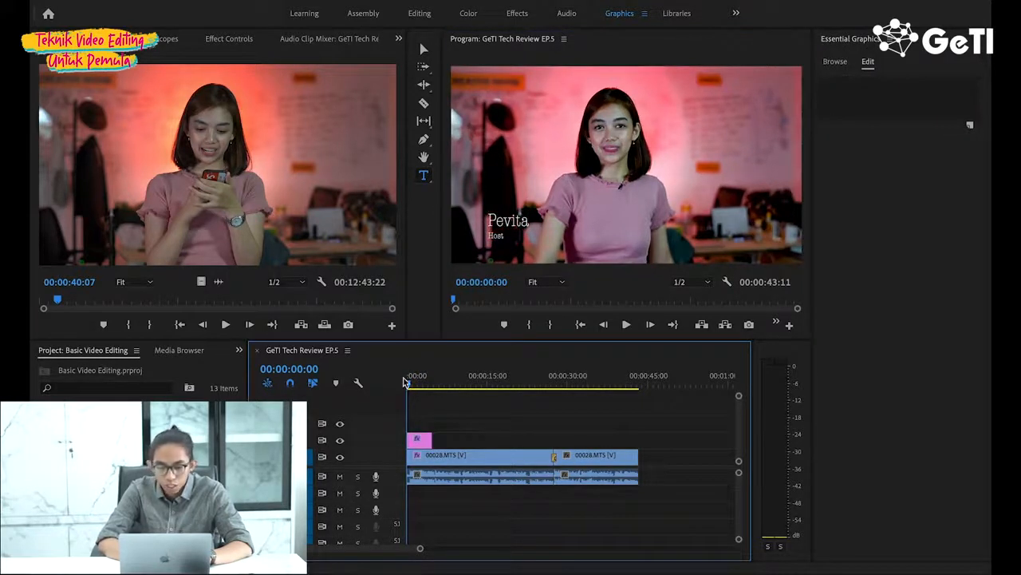
key("space")
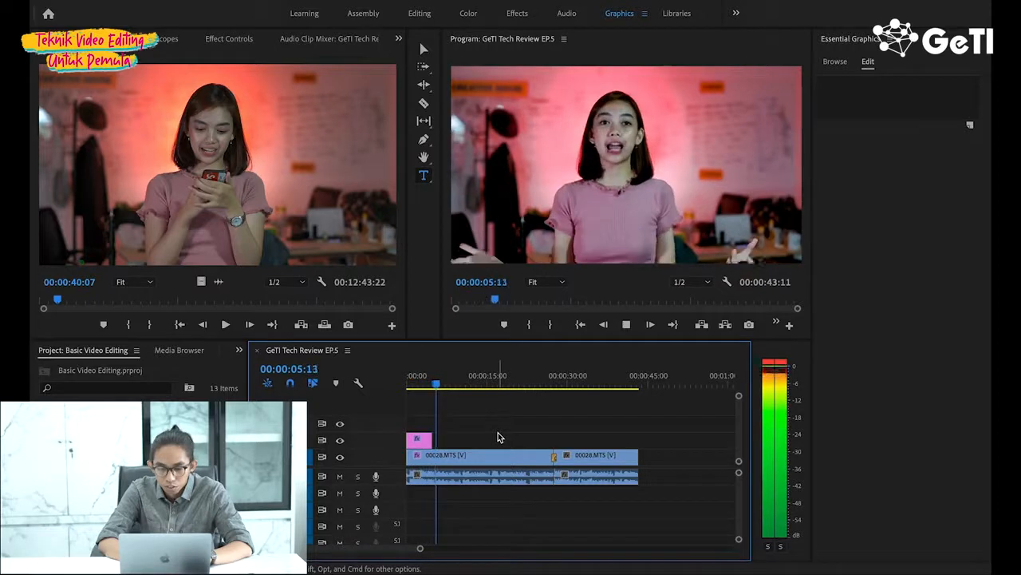
key("space")
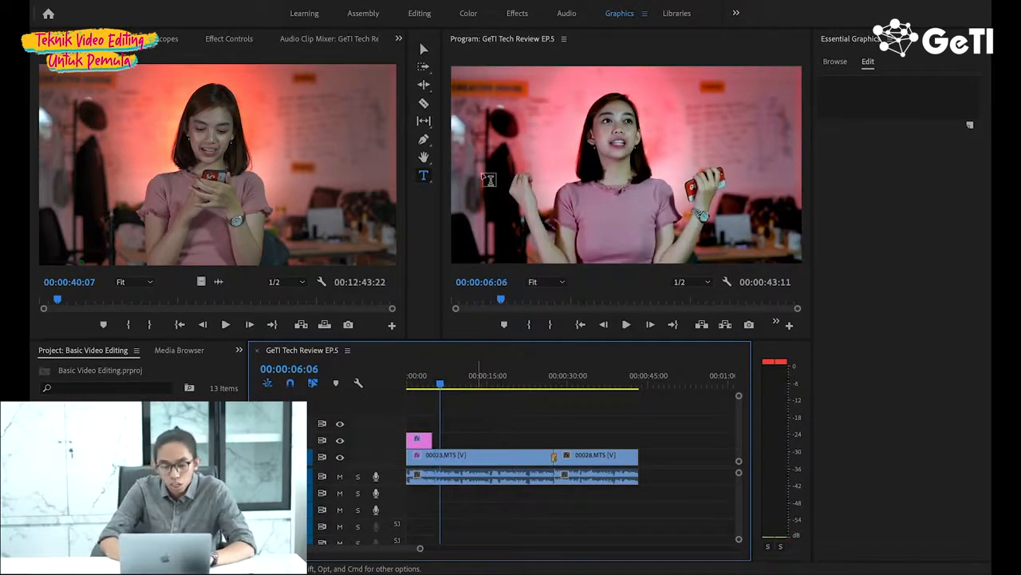
- Add a new text title reading "hahahaha geti tech review" over the video at 00:00:06:06 with the Type tool
left_click(423, 176)
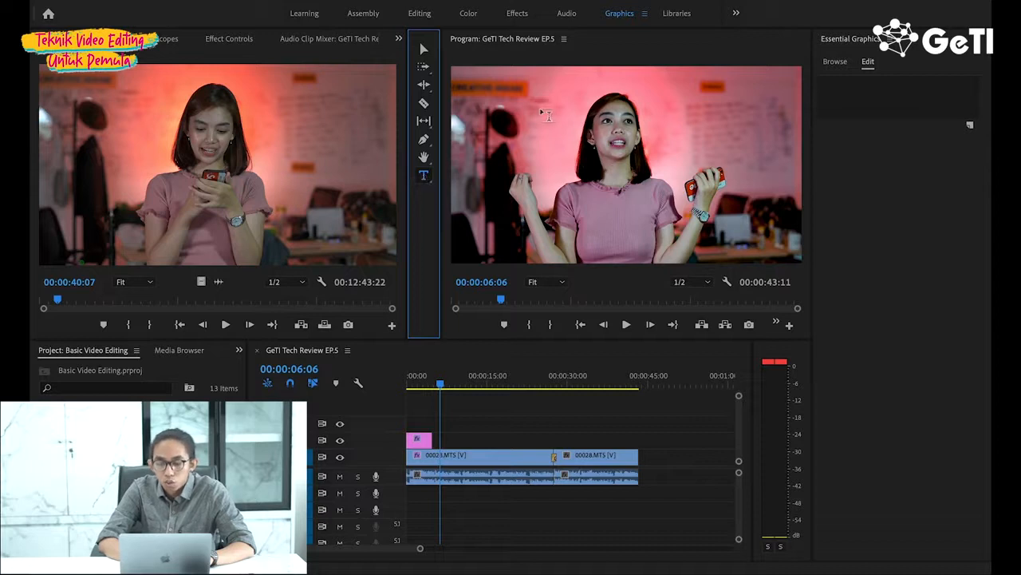
left_click(519, 134)
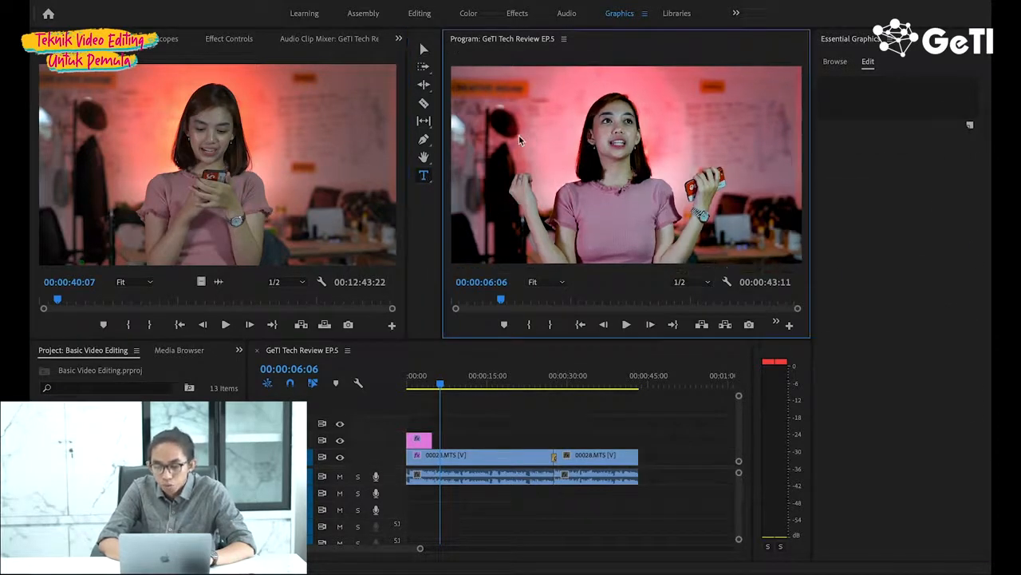
type("hahahaha geti tech review")
- Apply Faux Bold and the Bold font style to the whole "hahahaha geti tech review" text
key("ctrl+a")
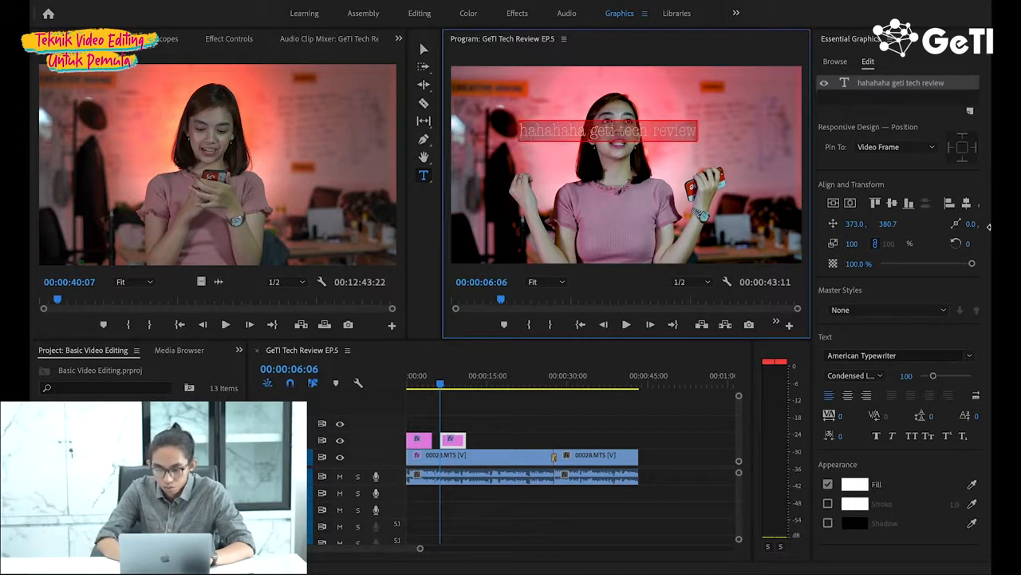
left_click(876, 437)
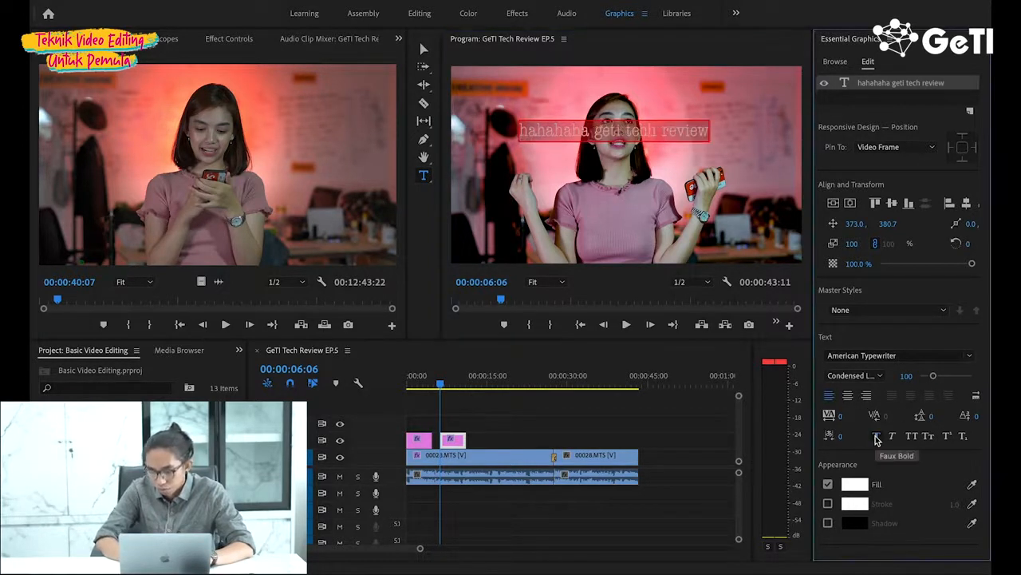
left_click(854, 375)
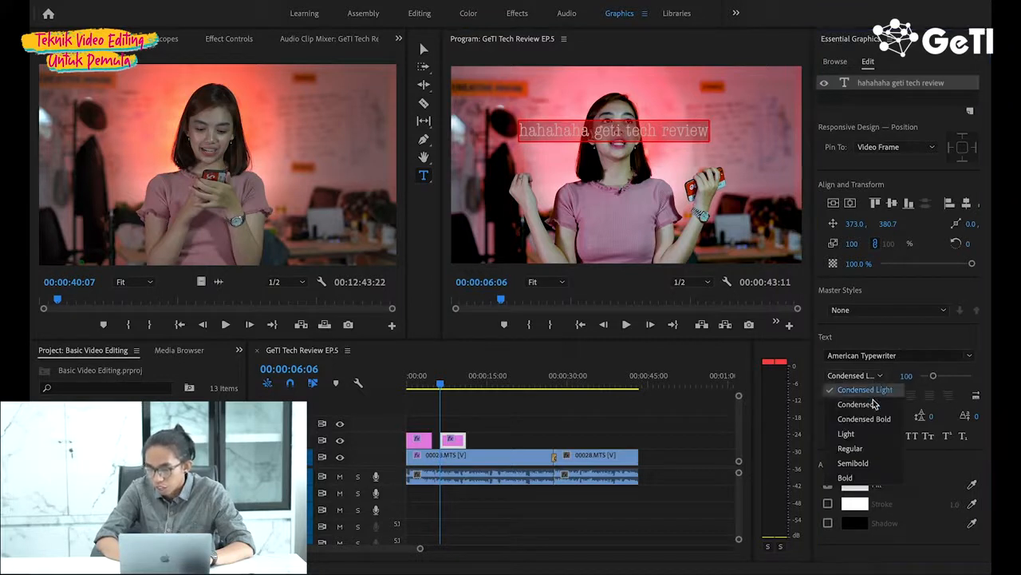
left_click(858, 478)
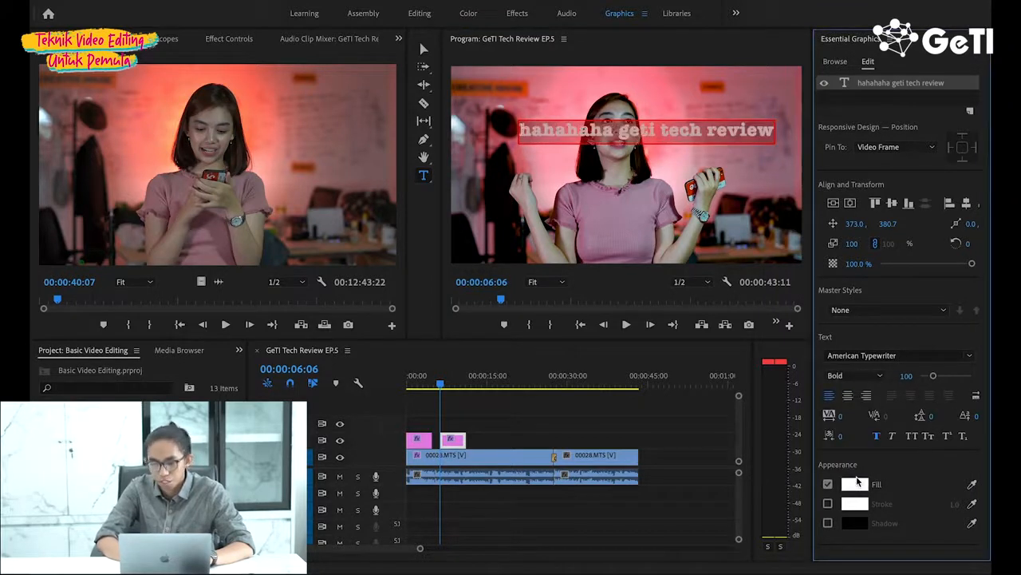
left_click(457, 450)
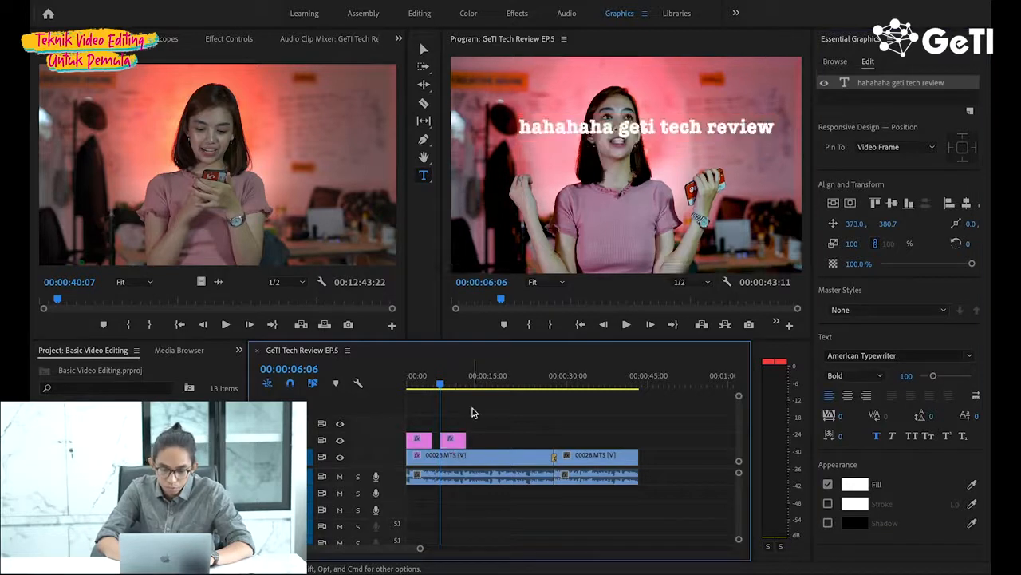
- In the Effects workspace, add a Cross Dissolve to both the start and the end of the "hahahaha geti tech review" graphic on V2
left_click(452, 441)
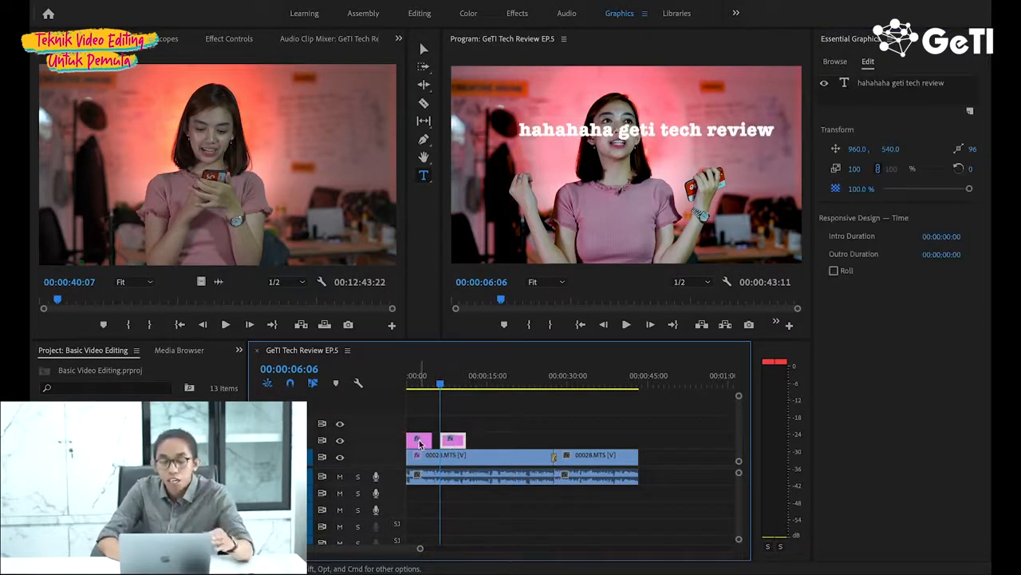
left_click(466, 424)
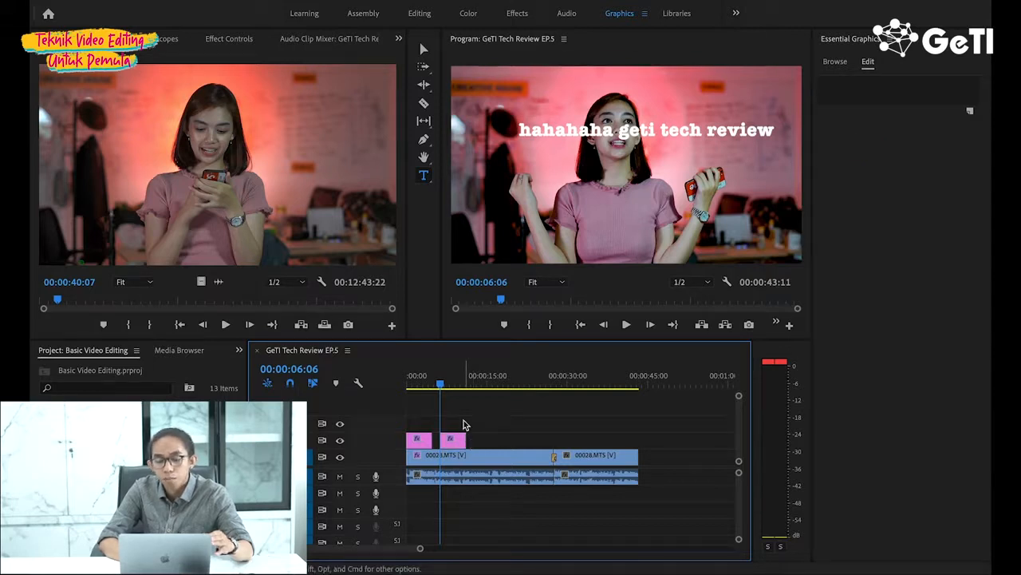
left_click(459, 442)
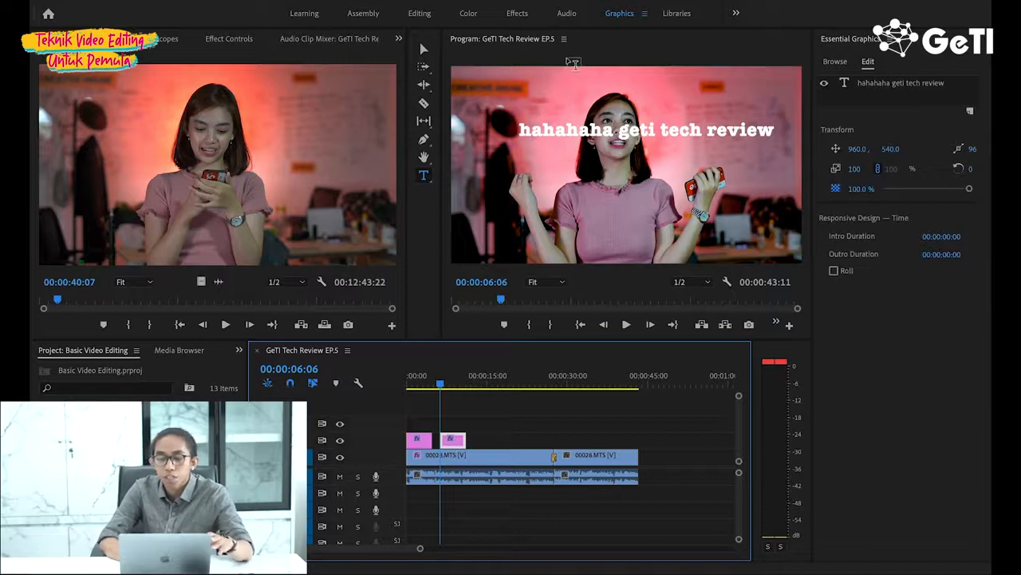
left_click(519, 14)
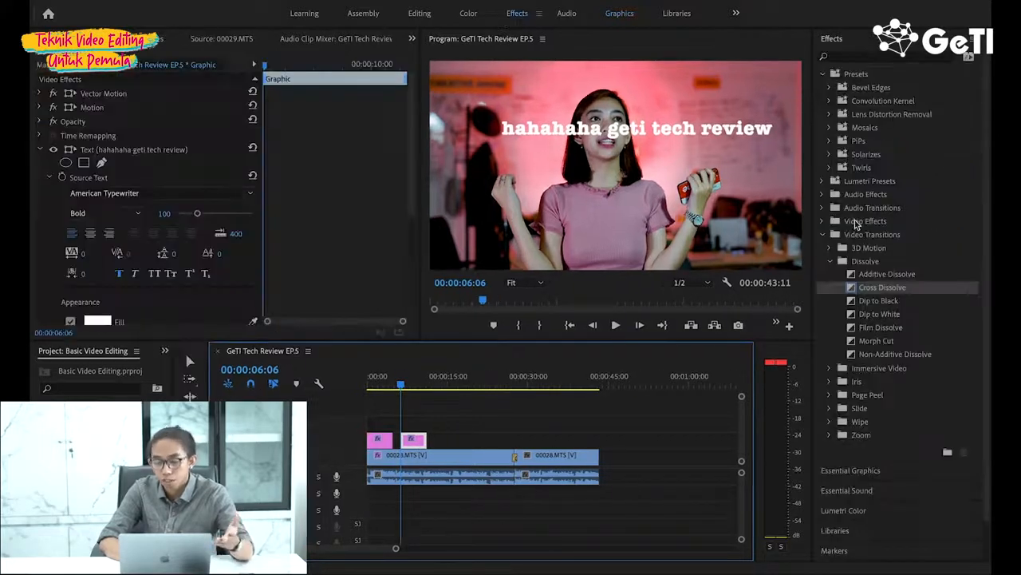
left_click_drag(882, 287, 408, 444)
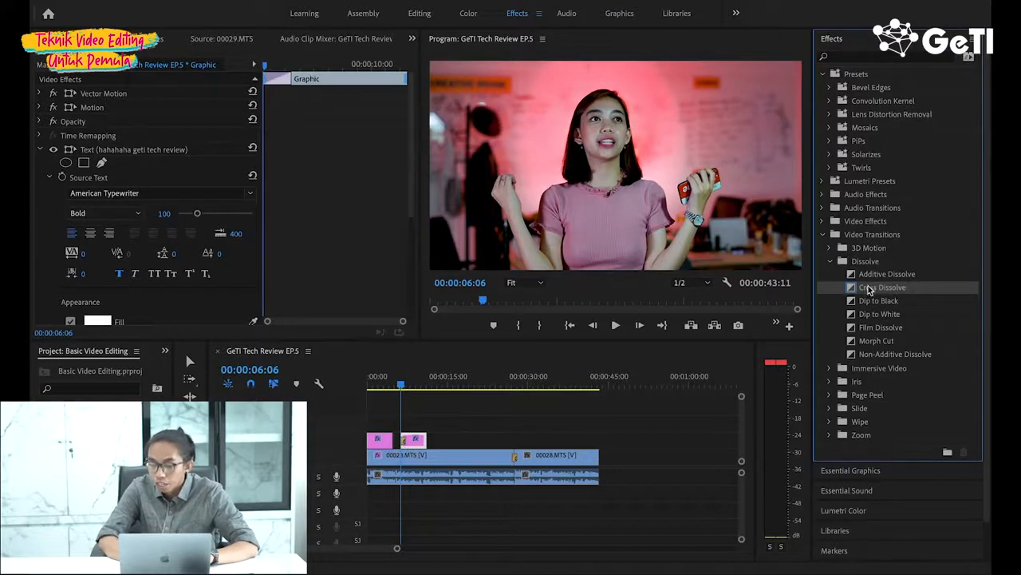
left_click_drag(870, 289, 431, 445)
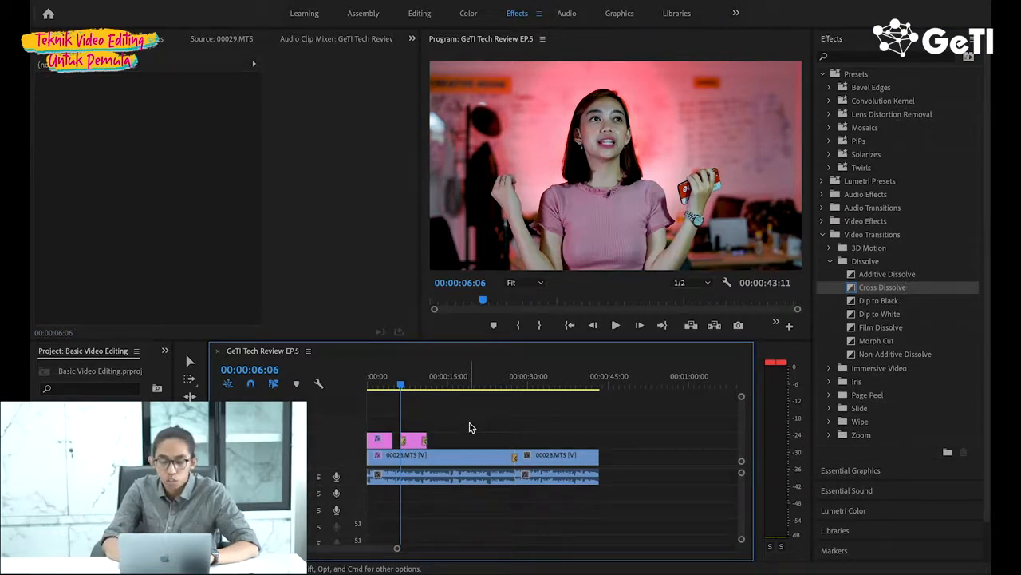
- Play the sequence from 00:00:06:06 past the end of the second title to preview its dissolves
key("space")
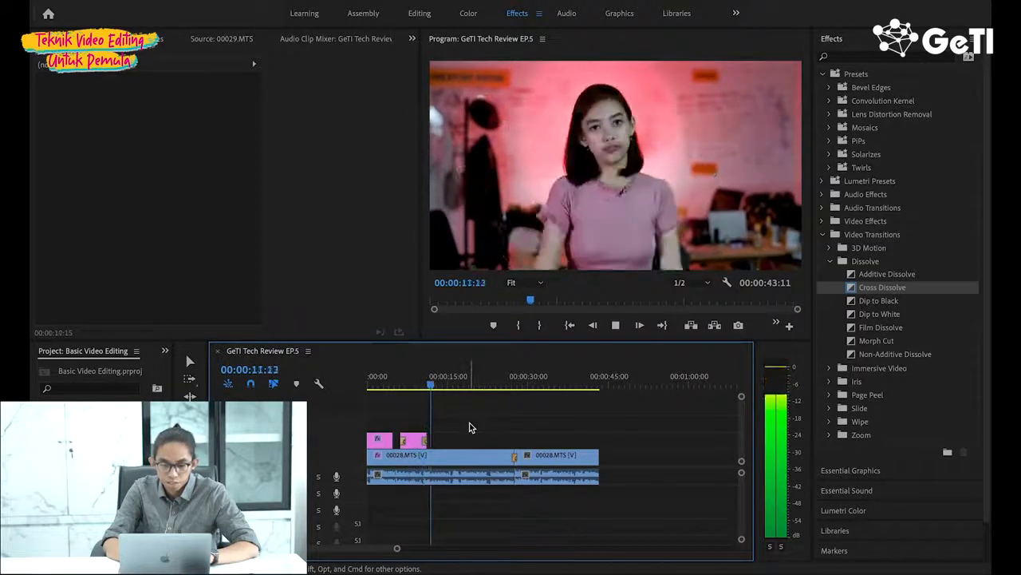
key("space")
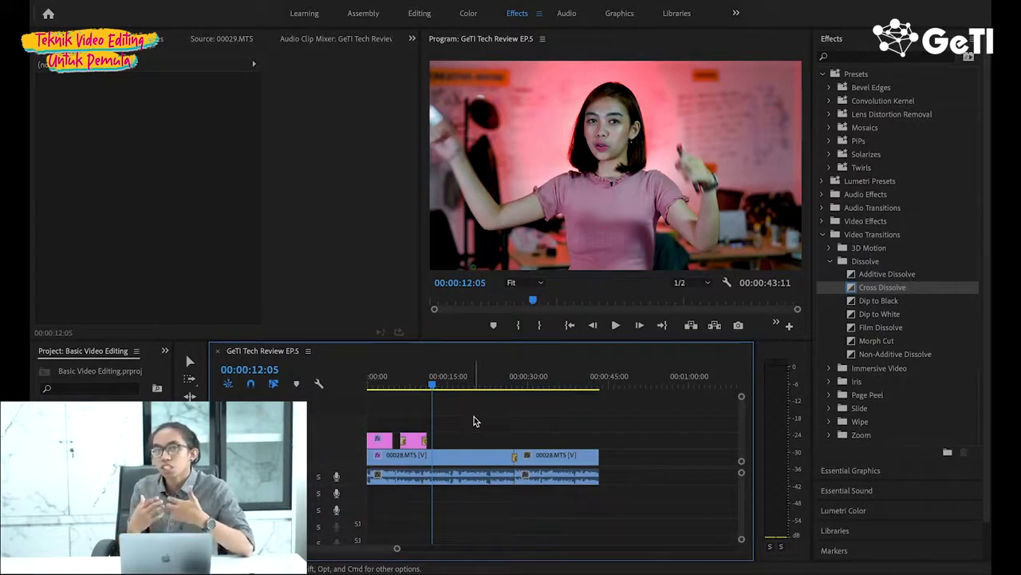
- Glance over the effects list and the Color workspace, and switch to the Editing workspace
scroll(922, 205, "down", 1)
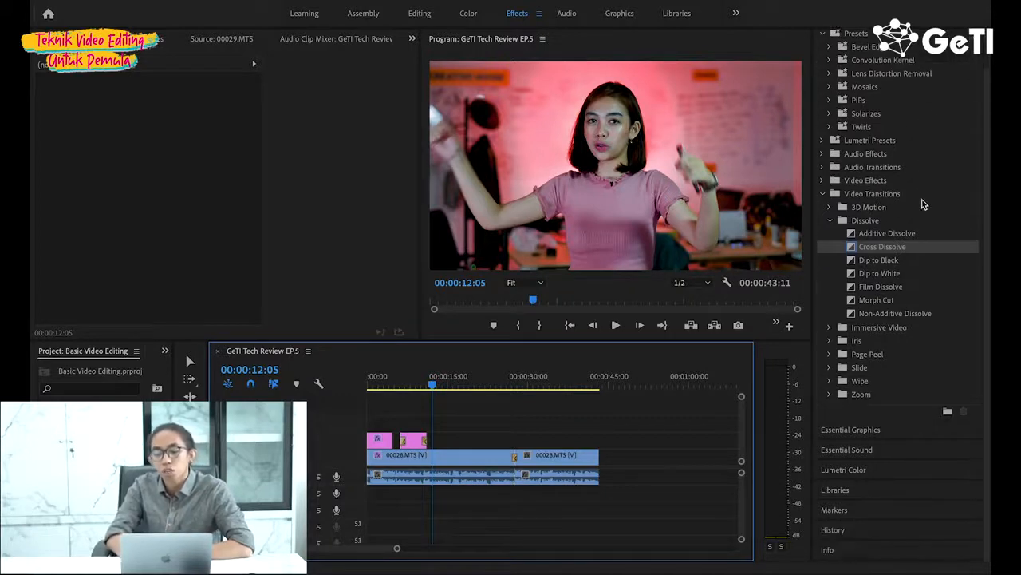
scroll(922, 205, "up", 1)
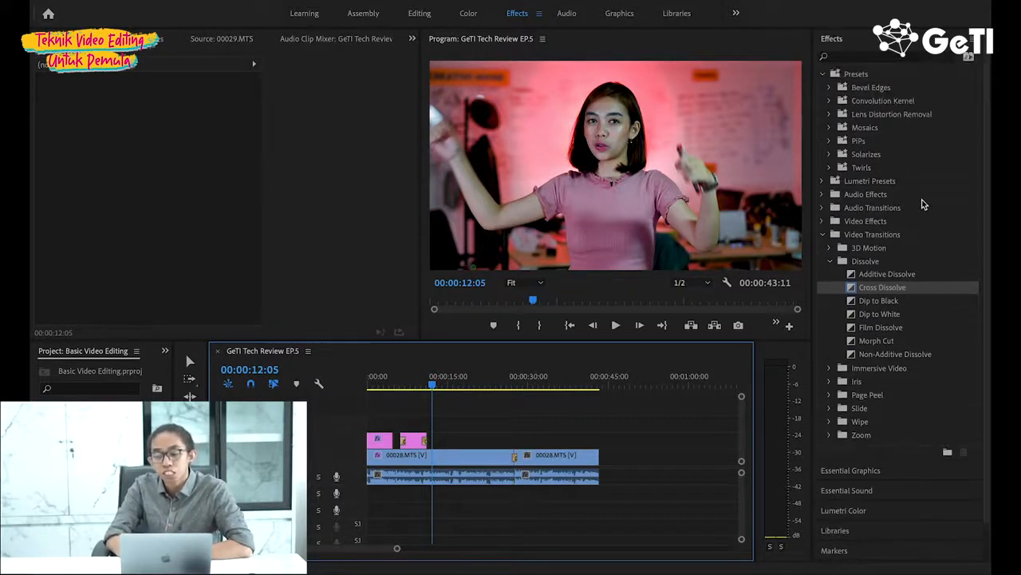
left_click(469, 14)
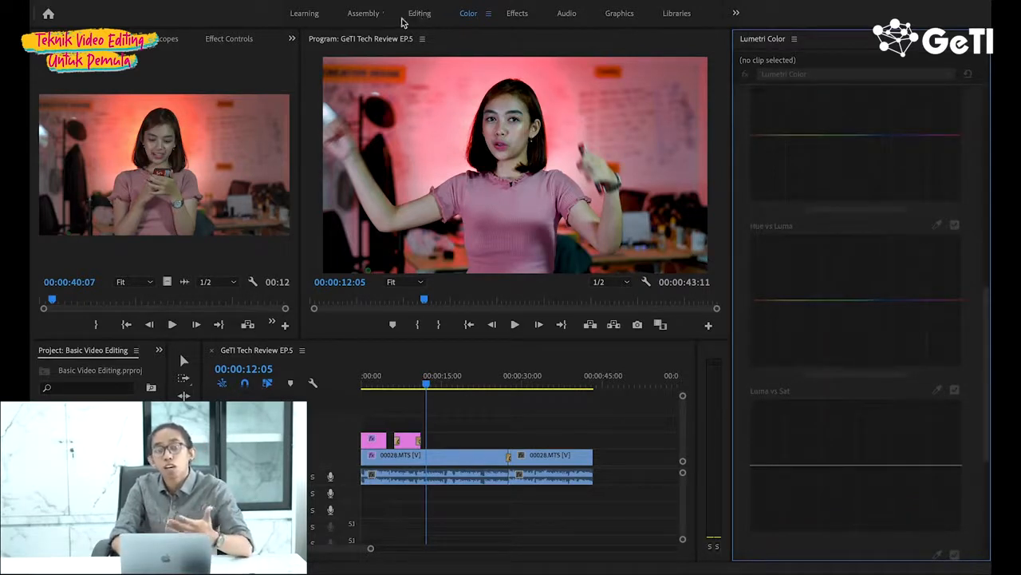
left_click(419, 15)
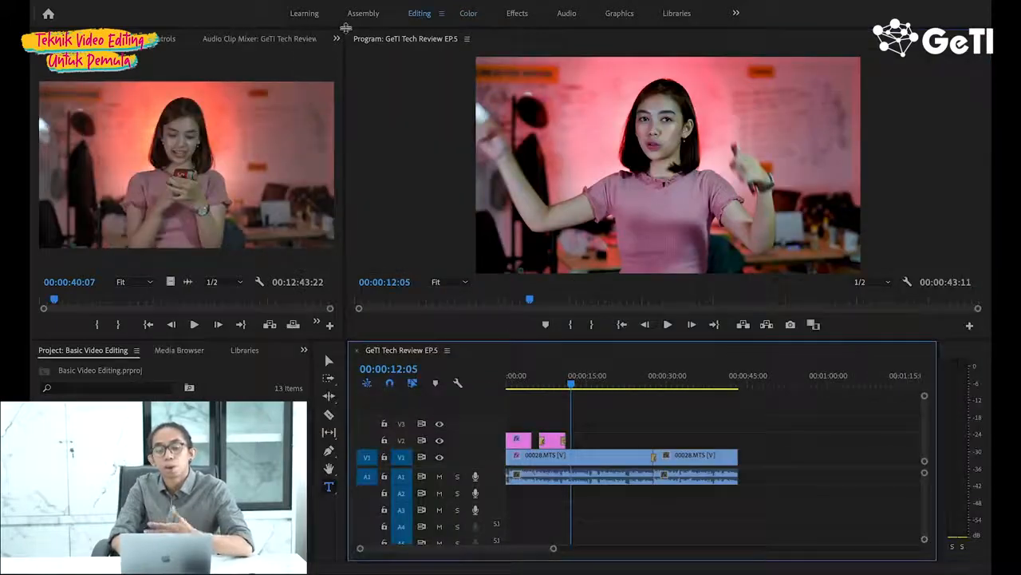